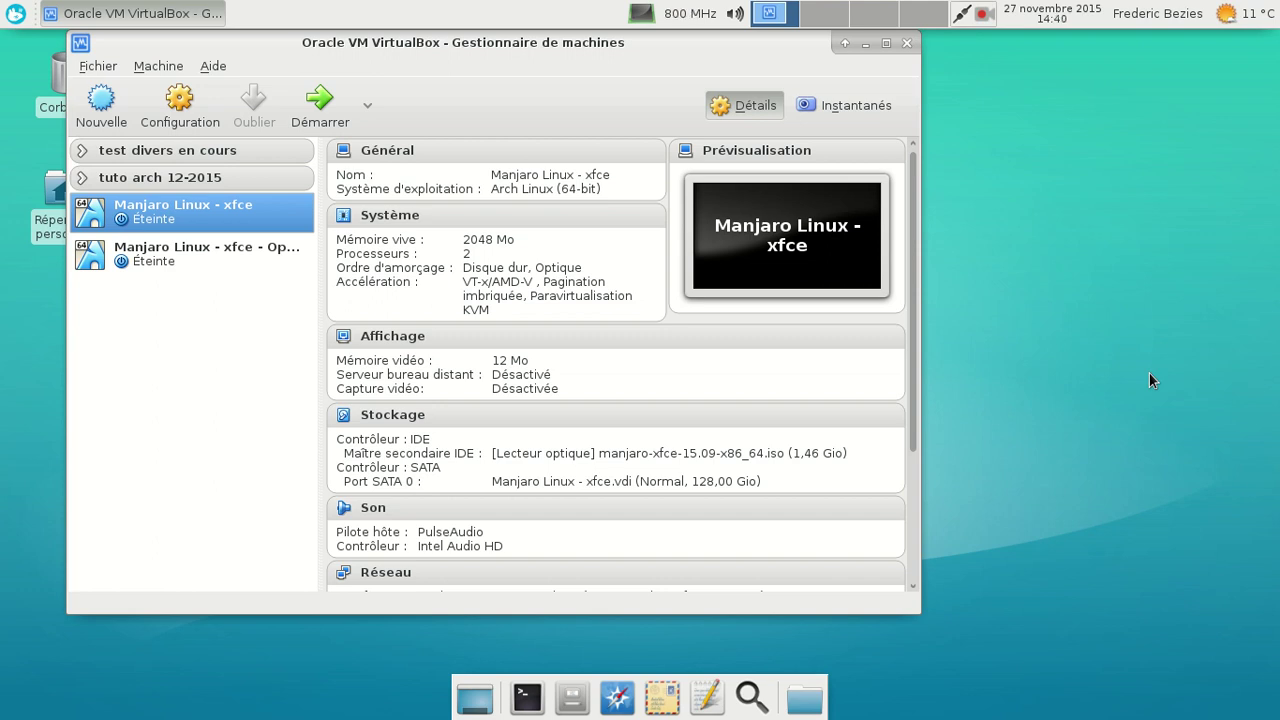
# Start the Manjaro Linux - xfce VM, boot the default GRUB entry, and log in with the user password.
pyautogui.click(322, 100)
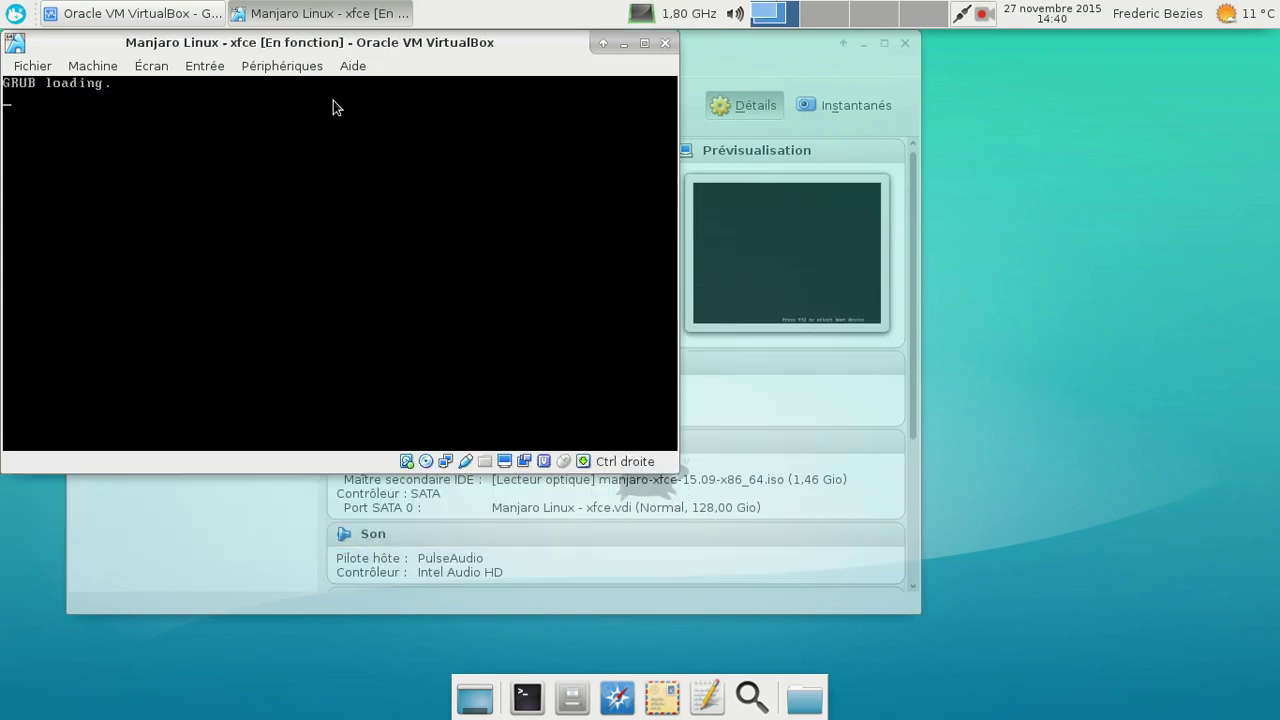
pyautogui.press('Return')
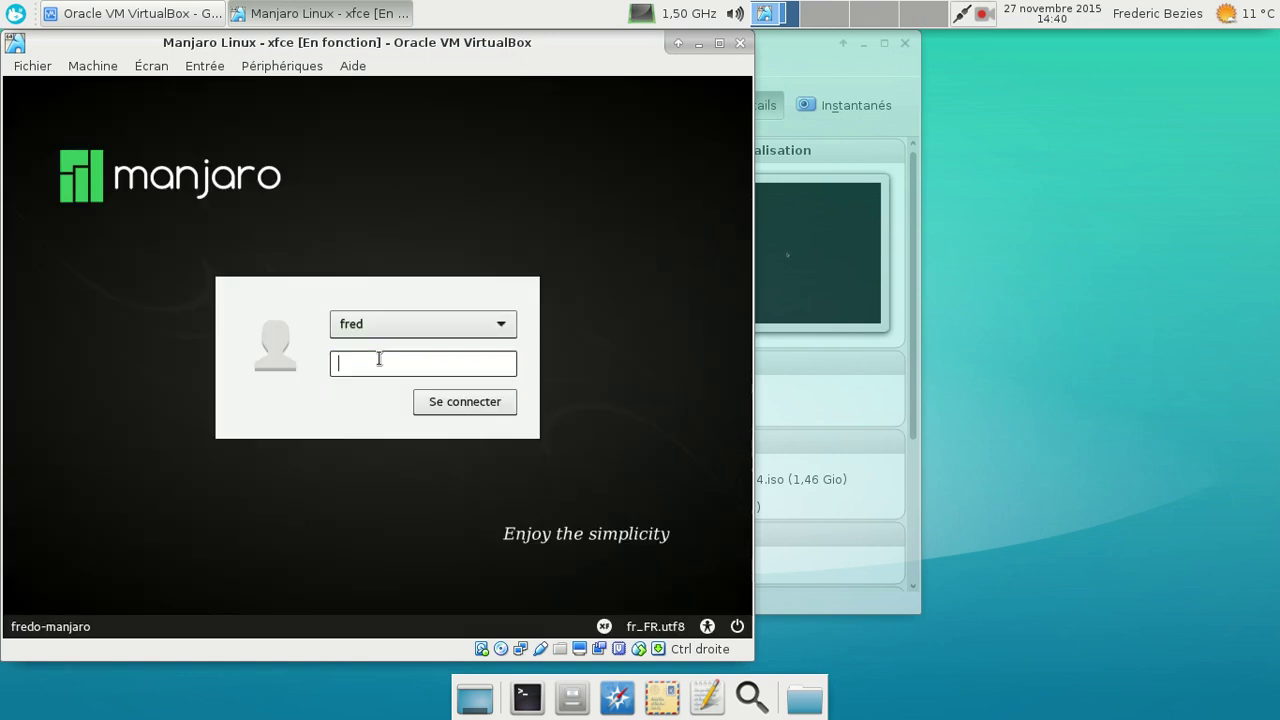
pyautogui.write('********')
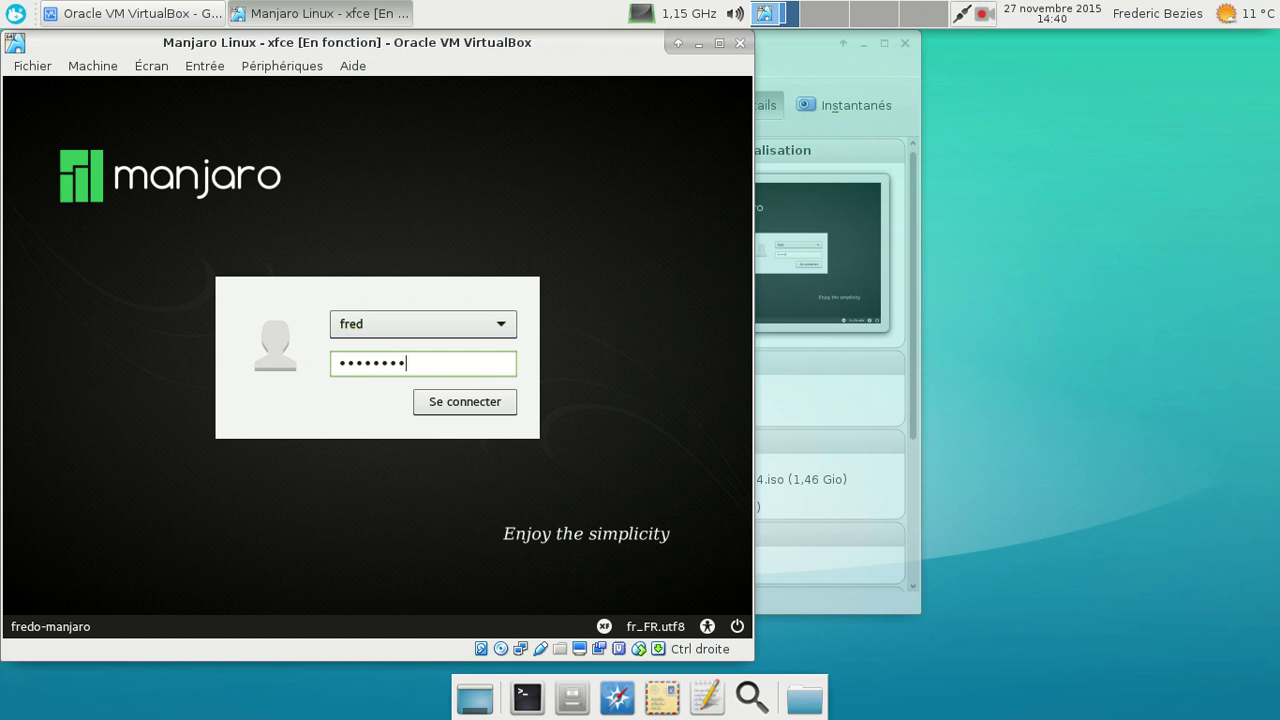
pyautogui.press('Return')
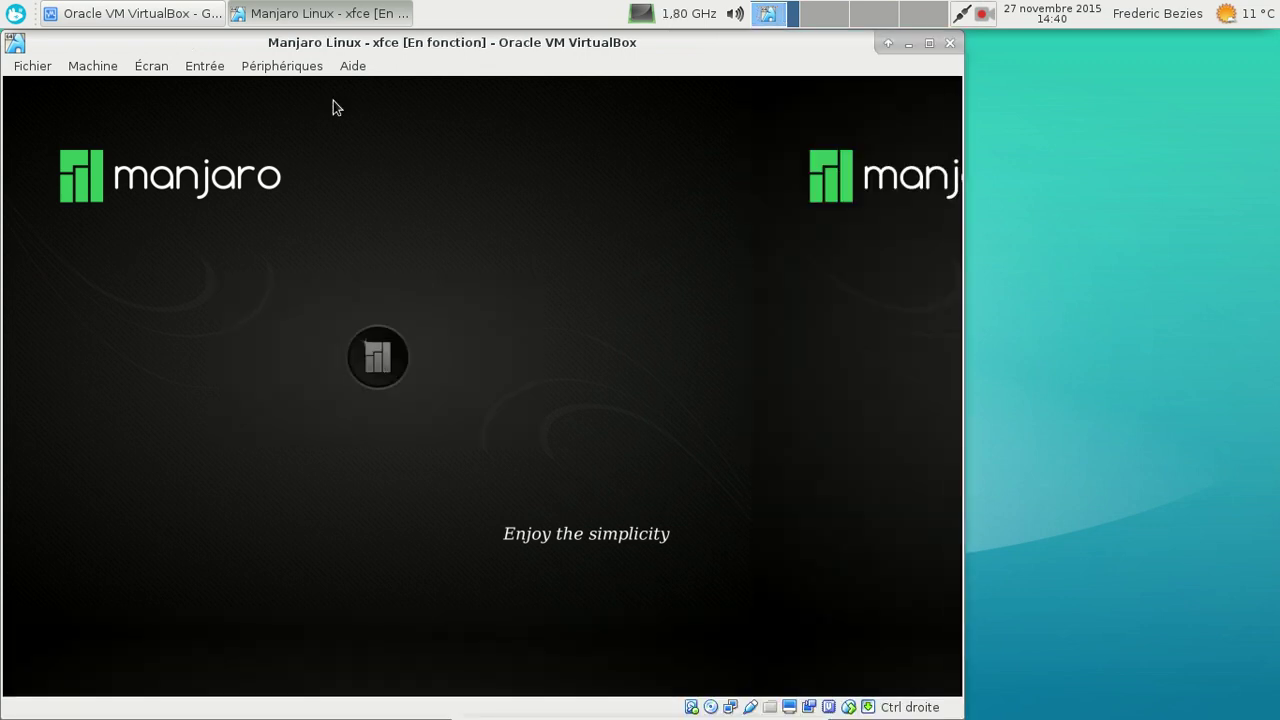
# Put the VM in full screen, then launch Manjaro Welcome via a 'wel' menu search and close it.
pyautogui.hotkey('ctrl', 'f')
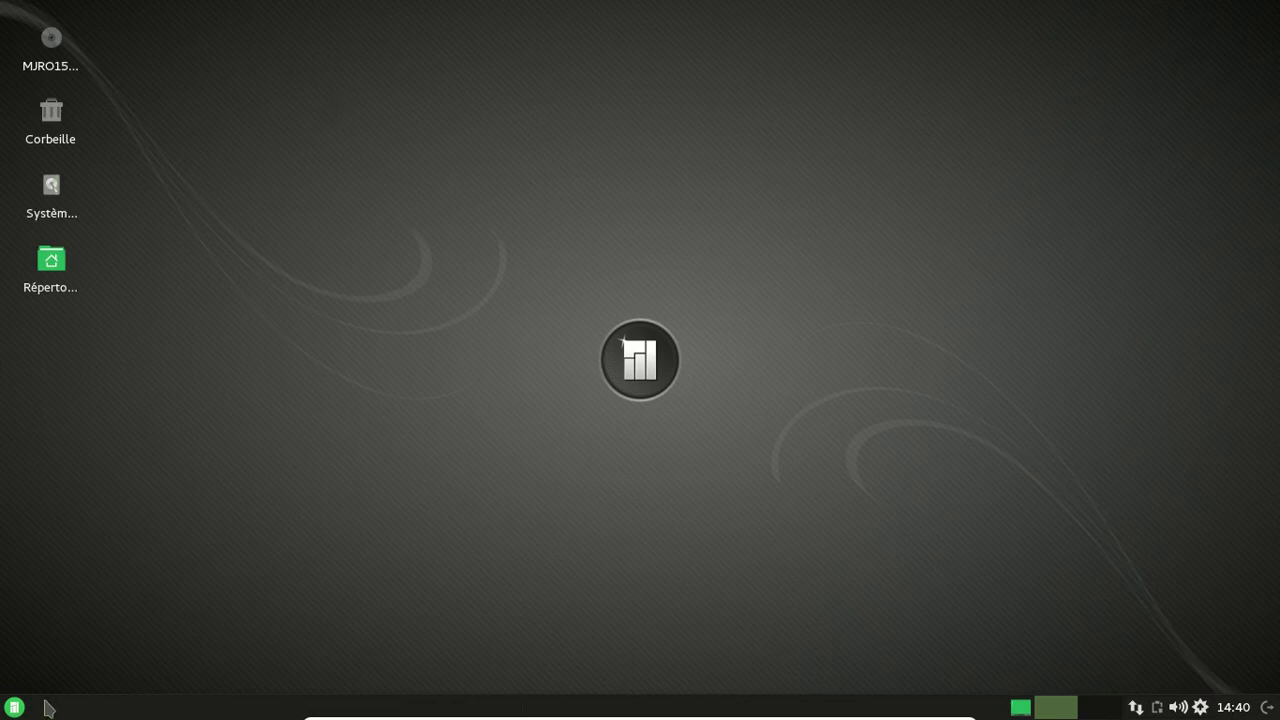
pyautogui.click(15, 707)
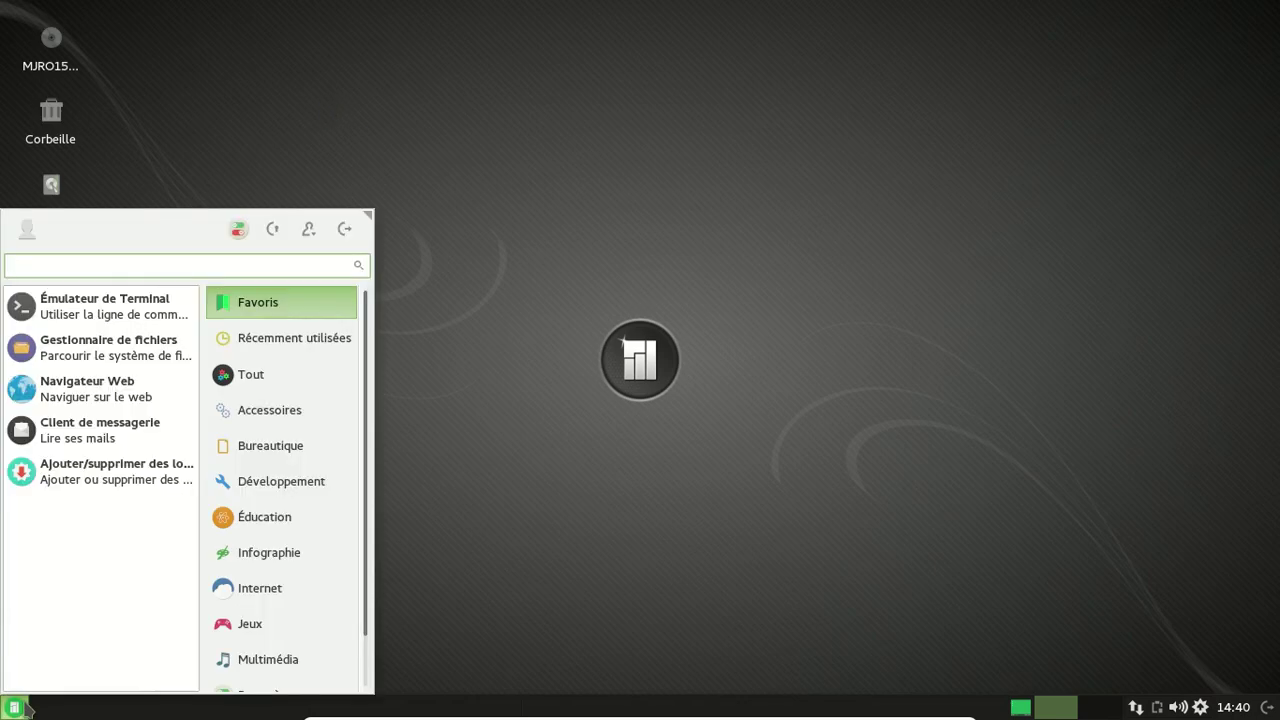
pyautogui.write('wel')
pyautogui.press('Return')
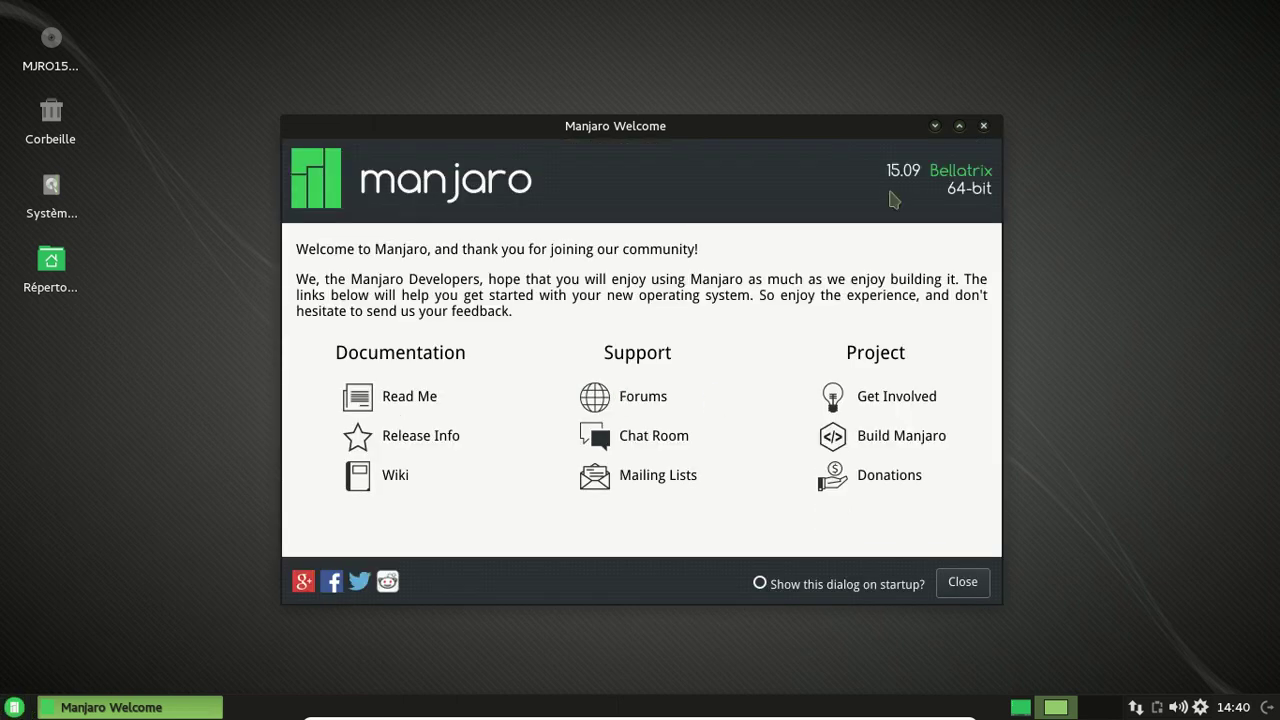
pyautogui.click(964, 590)
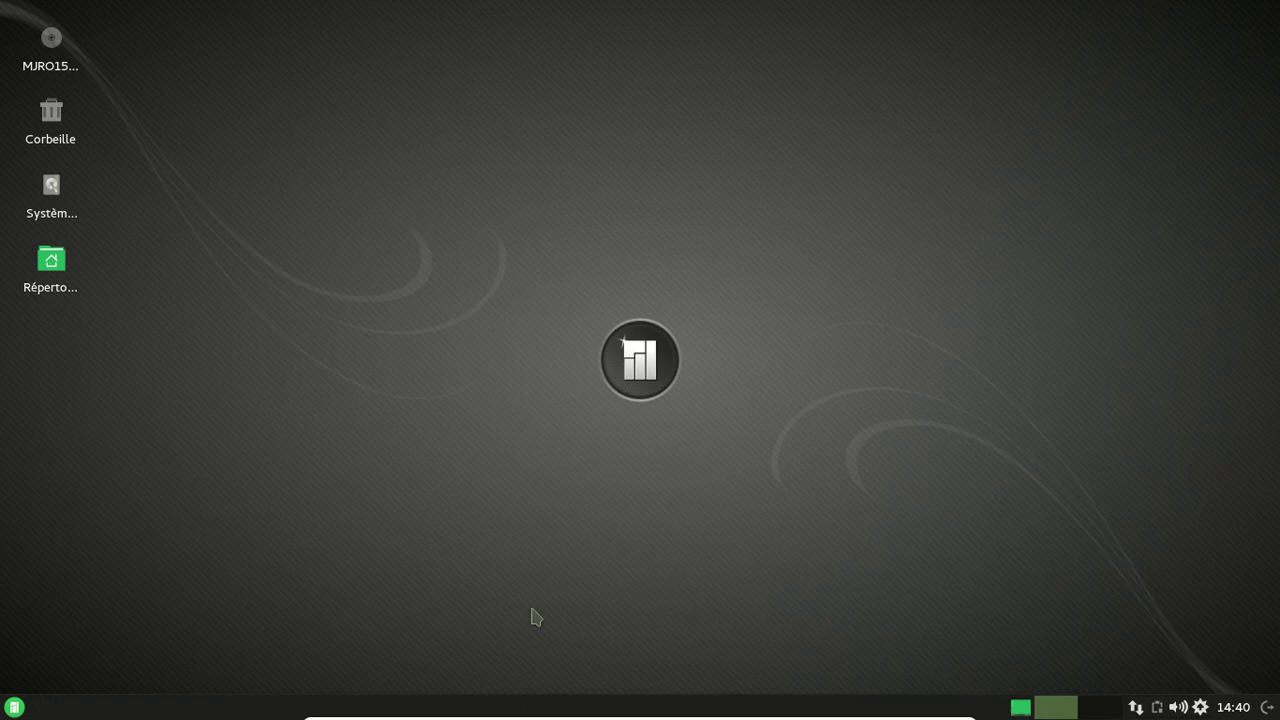
# Browse the Bureautique category, then search the Whisker menu for 'pa' and scroll the matches.
pyautogui.click(15, 707)
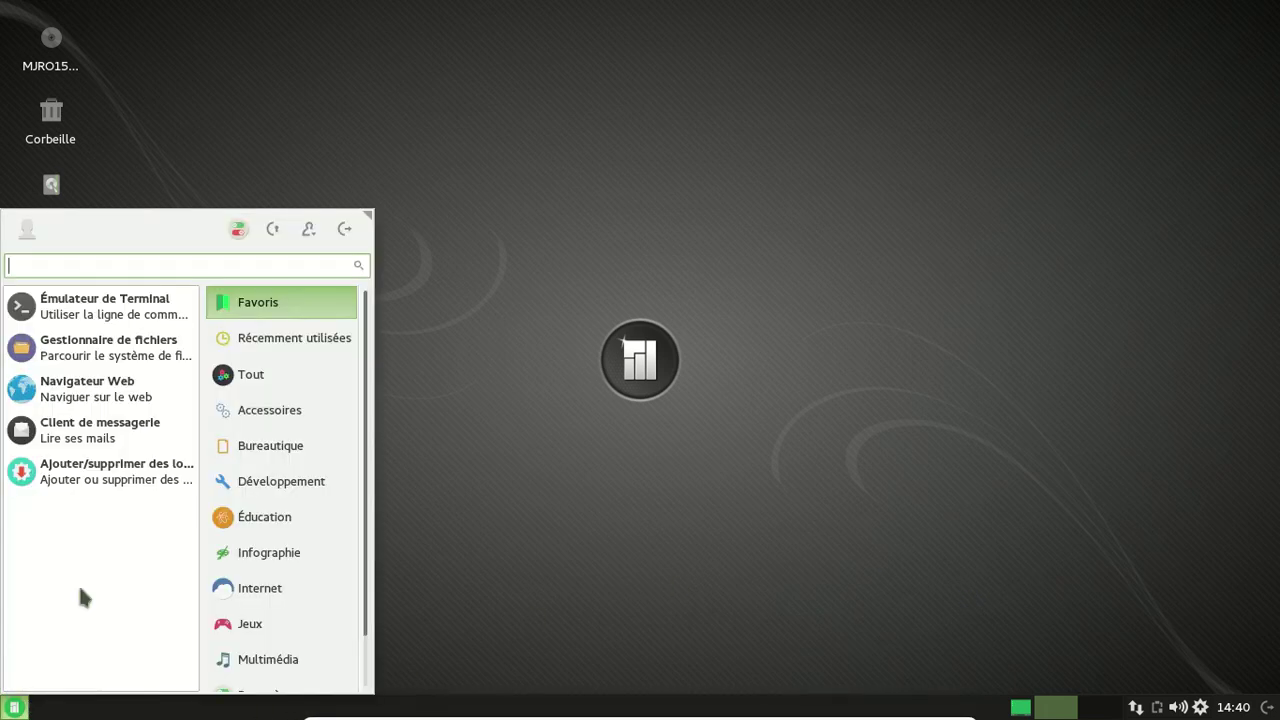
pyautogui.click(259, 455)
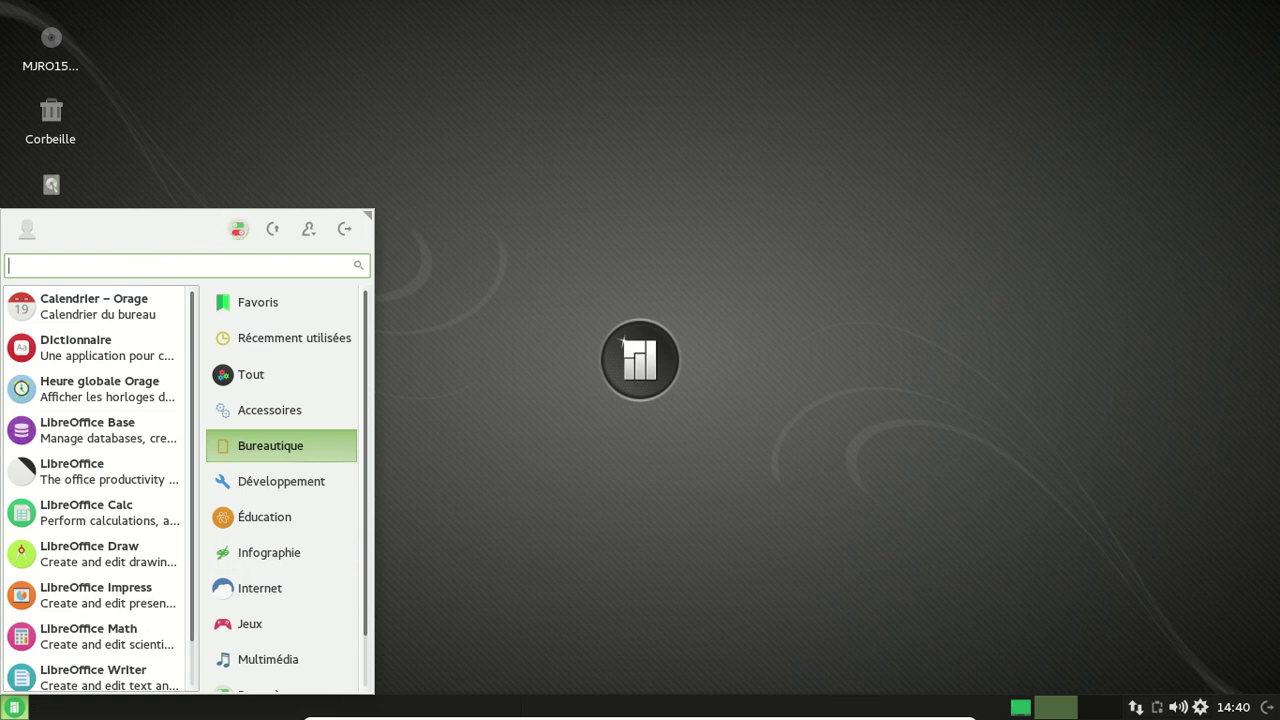
pyautogui.write('pa')
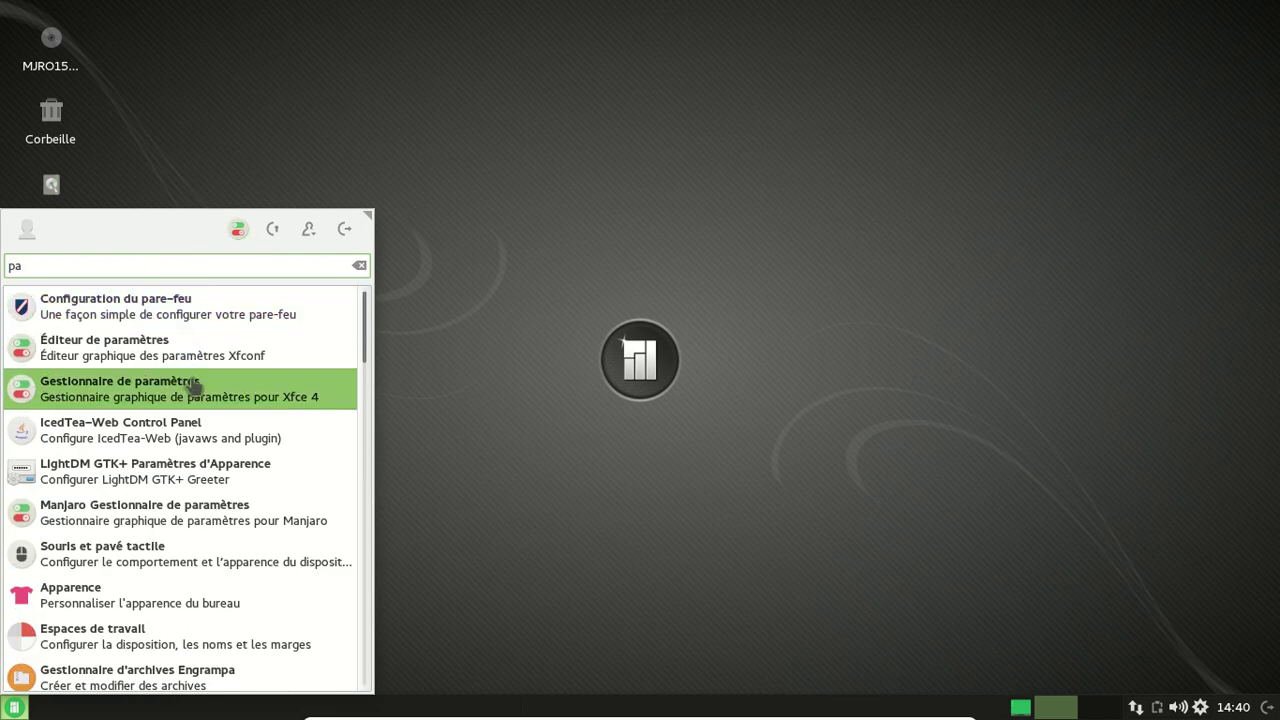
pyautogui.scroll(-3, 203, 574)
pyautogui.scroll(-3, 203, 574)
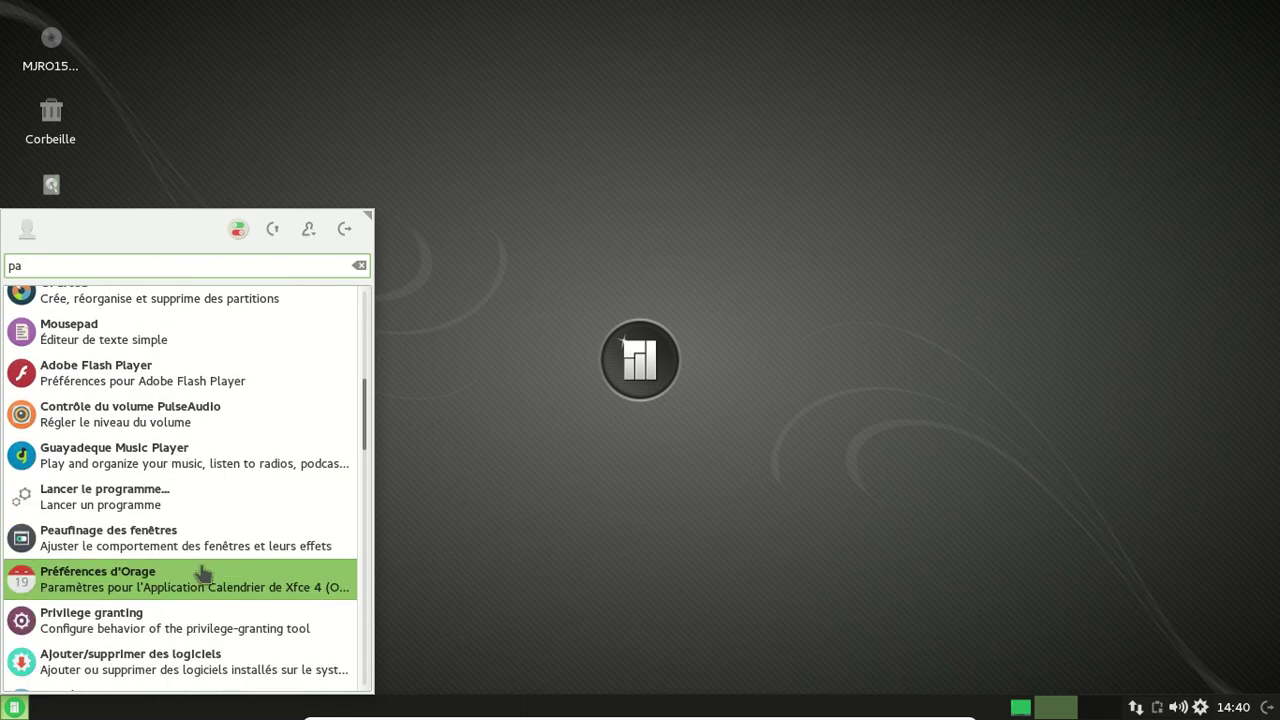
pyautogui.scroll(-1, 203, 580)
# Launch Ajouter/supprimer des logiciels, search 'libreoffice-still', scroll the results, and close Pamac.
pyautogui.click(190, 618)
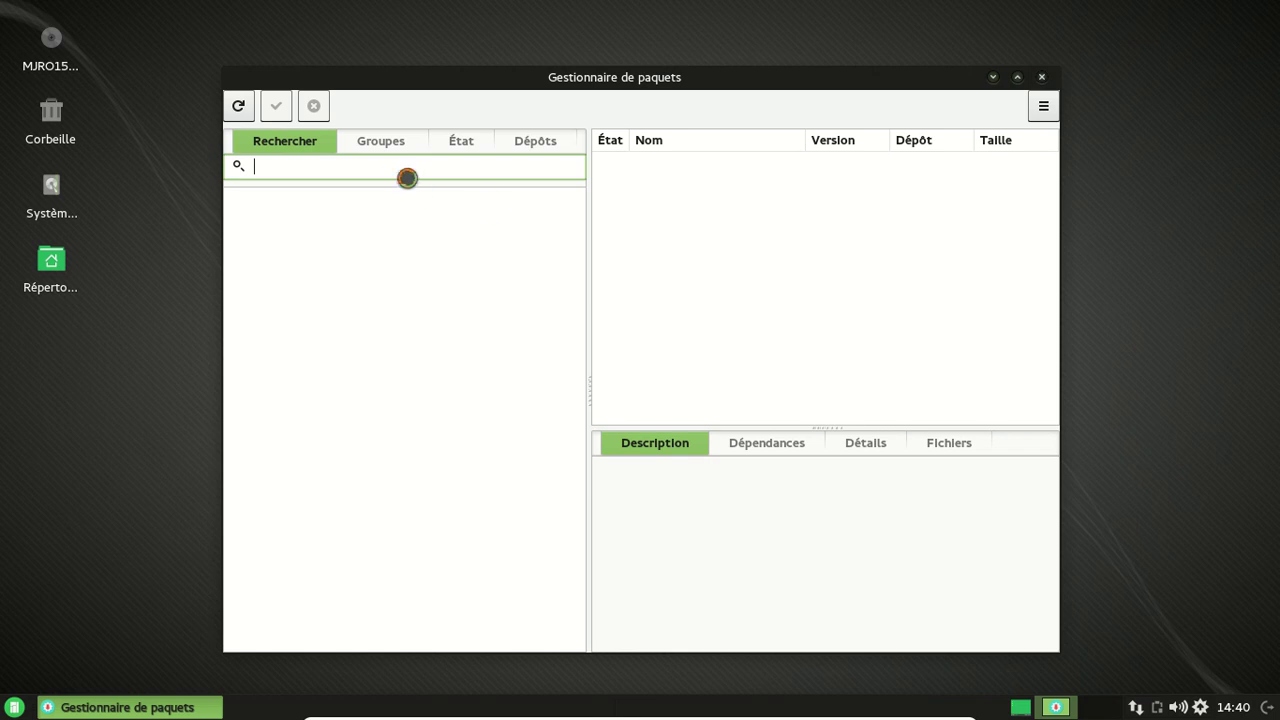
pyautogui.write('lib')
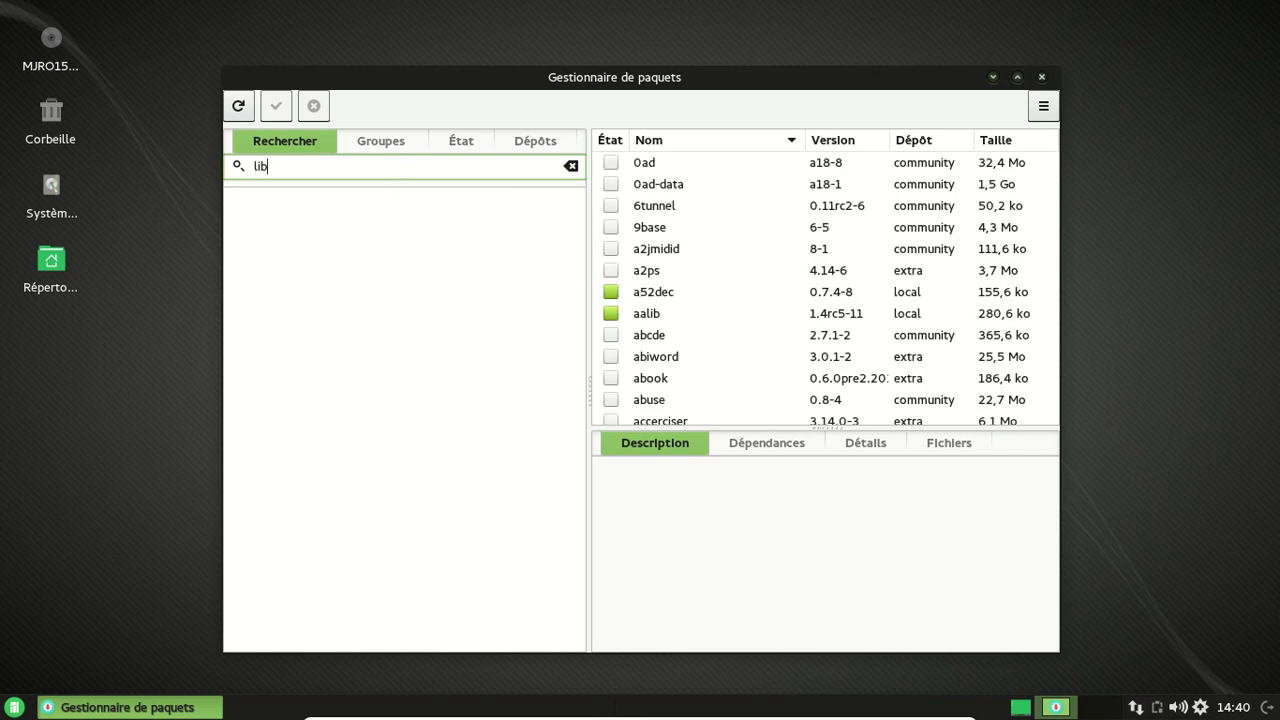
pyautogui.write('reoffice-still')
pyautogui.scroll(-10, 774, 266)
pyautogui.scroll(-1, 774, 262)
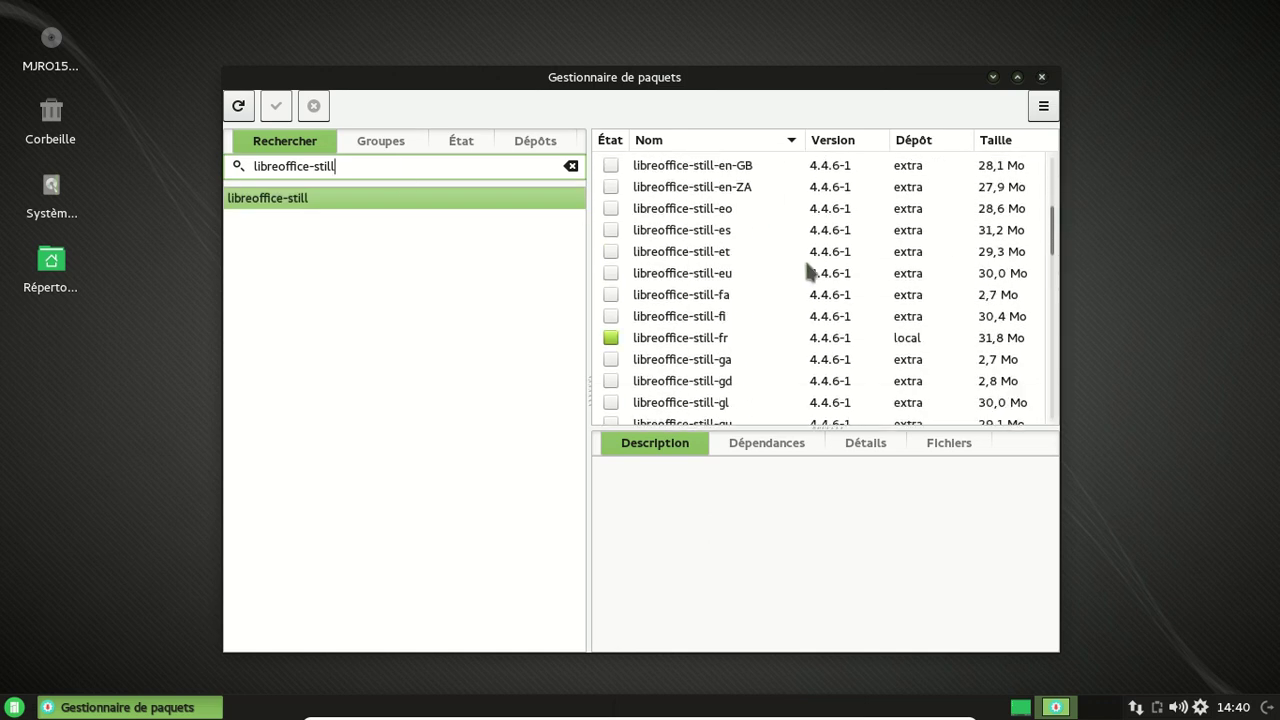
pyautogui.click(1042, 78)
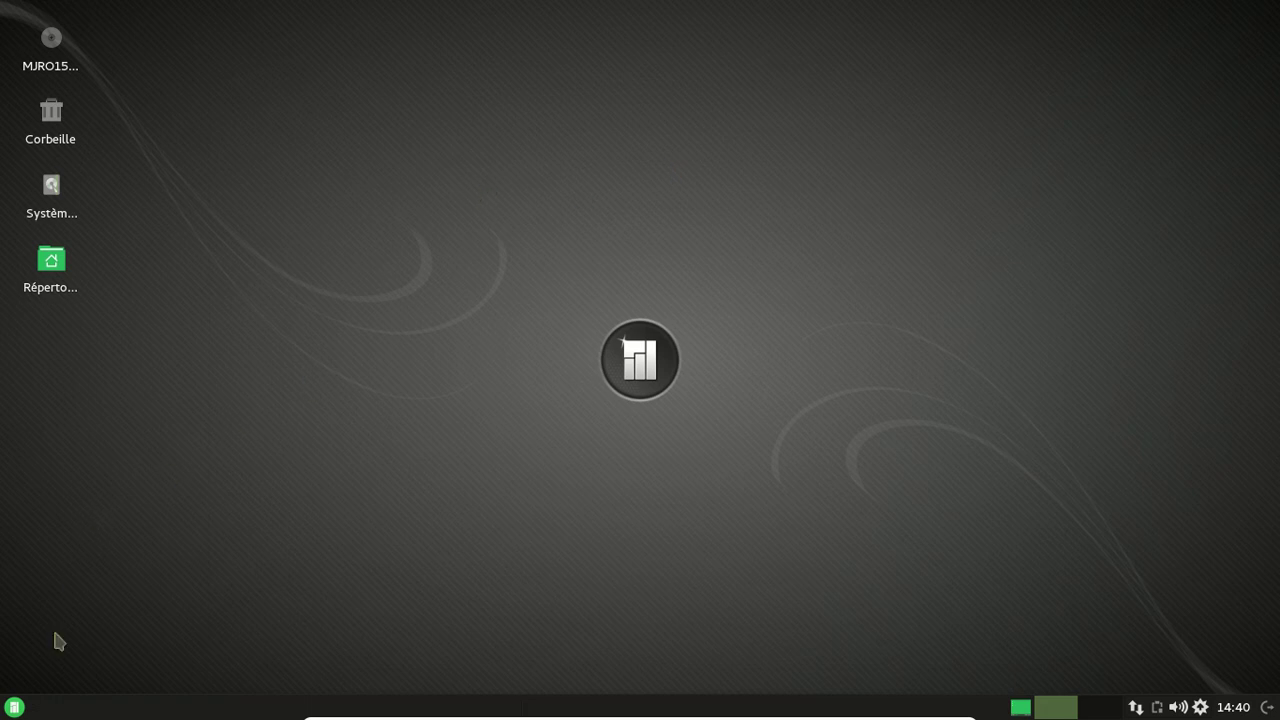
# Browse the Développement, Bureautique and Accessoires categories, then shut the VM down with Éteindre.
pyautogui.click(14, 707)
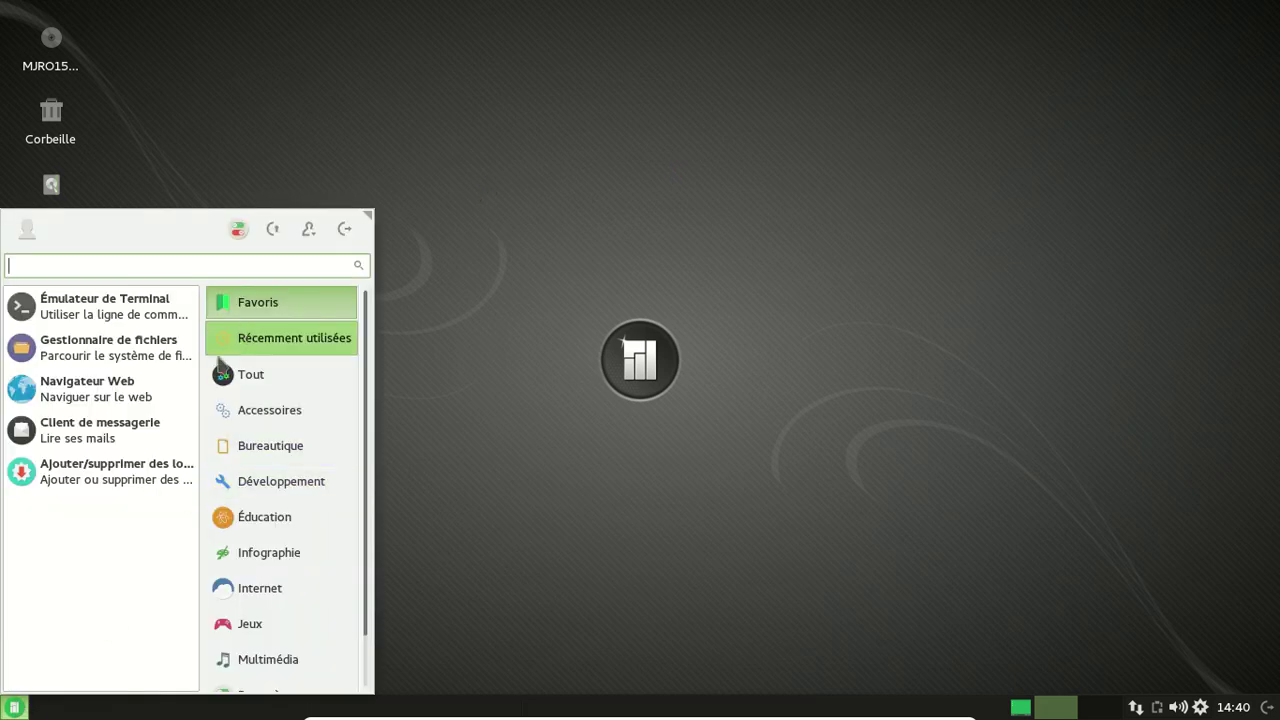
pyautogui.click(238, 470)
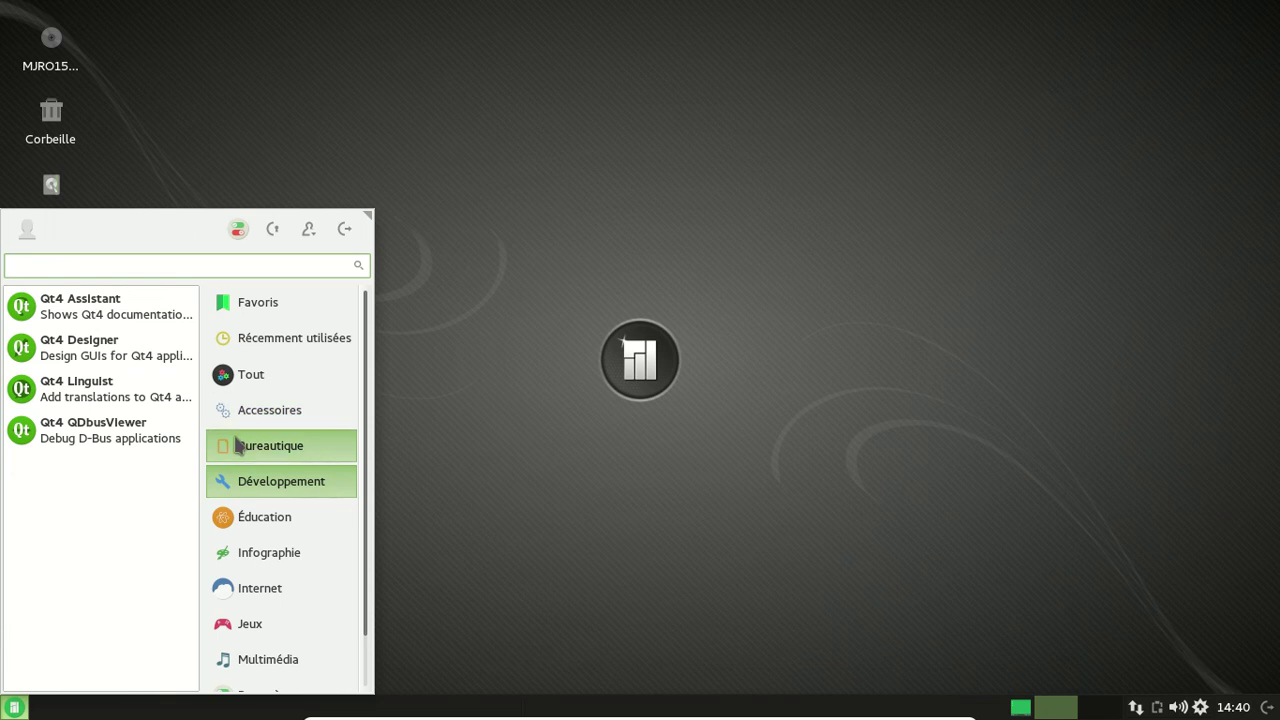
pyautogui.click(238, 445)
pyautogui.click(233, 420)
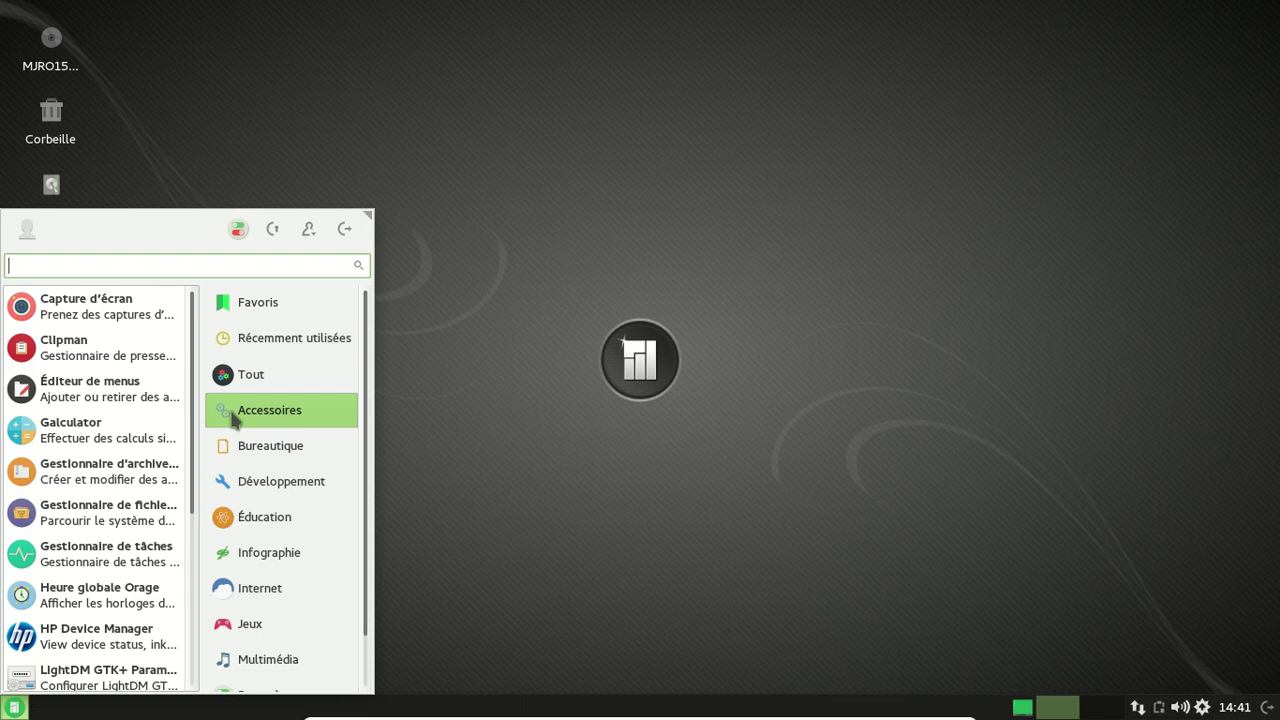
pyautogui.click(340, 232)
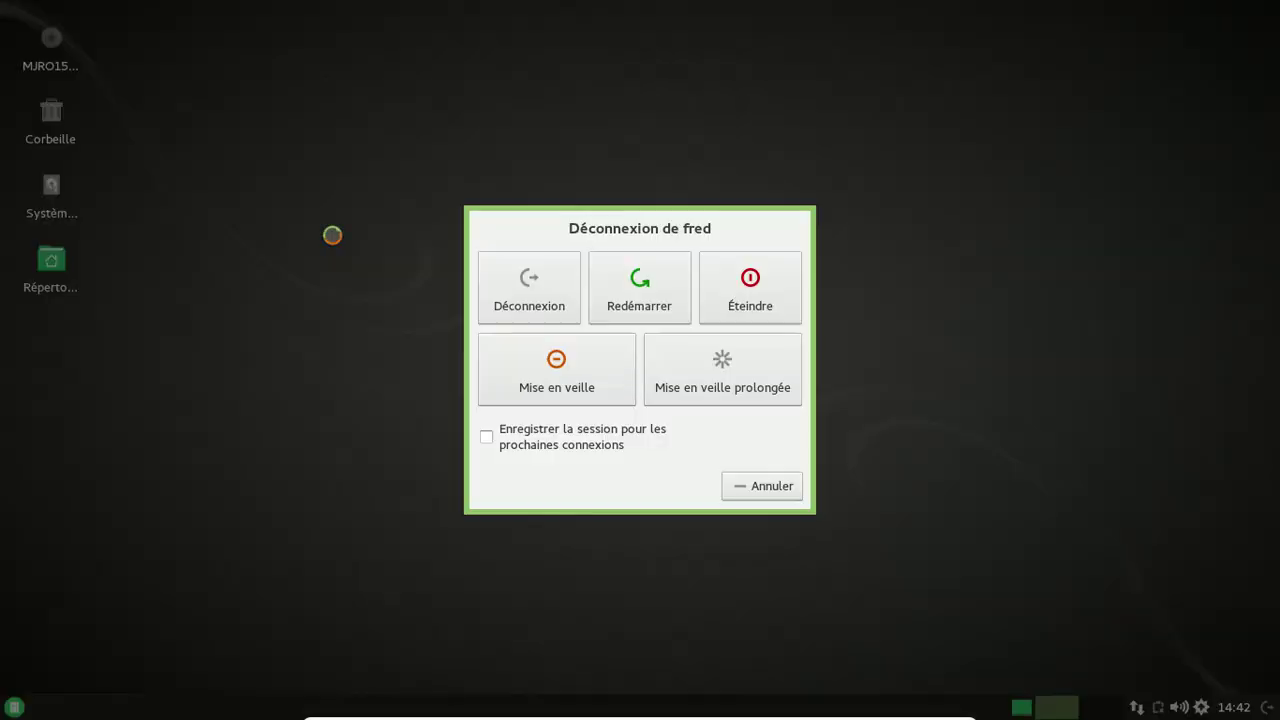
pyautogui.click(720, 288)
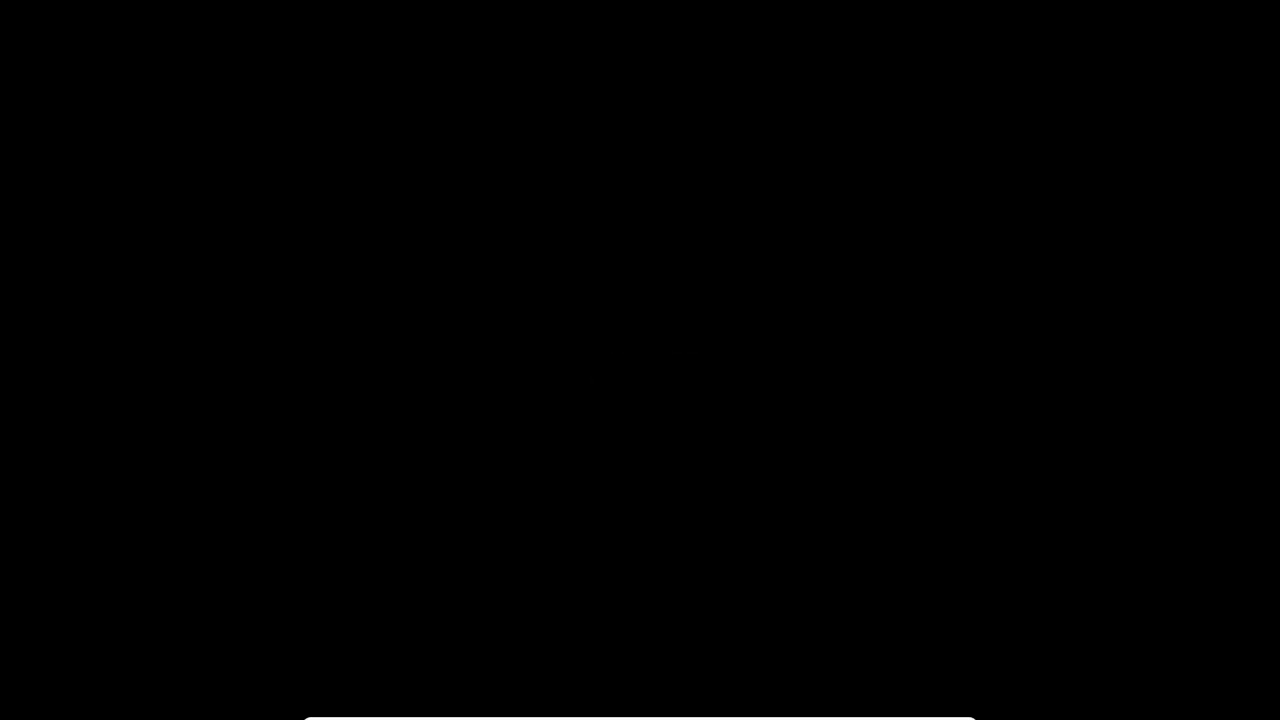
# Start the Manjaro Linux - xfce - OpenRC VM full screen, boot Manjaro Linux from GRUB, and log in.
pyautogui.press('Down')
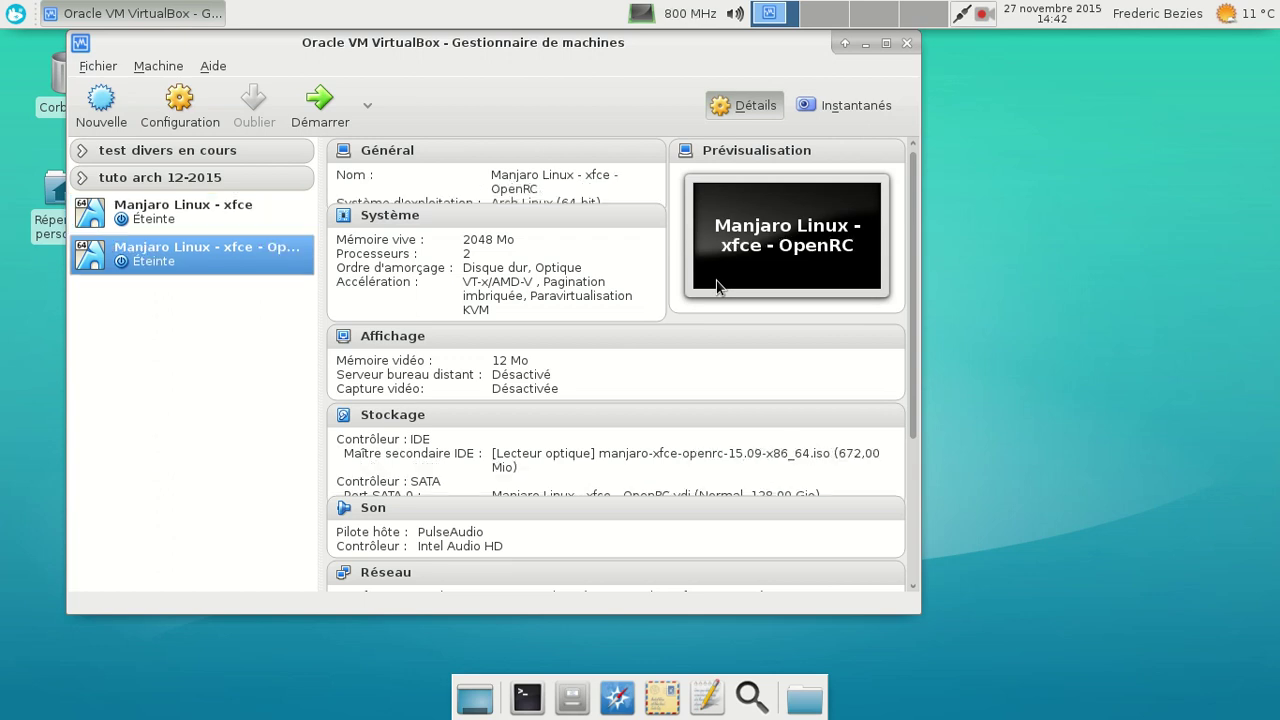
pyautogui.press('Return')
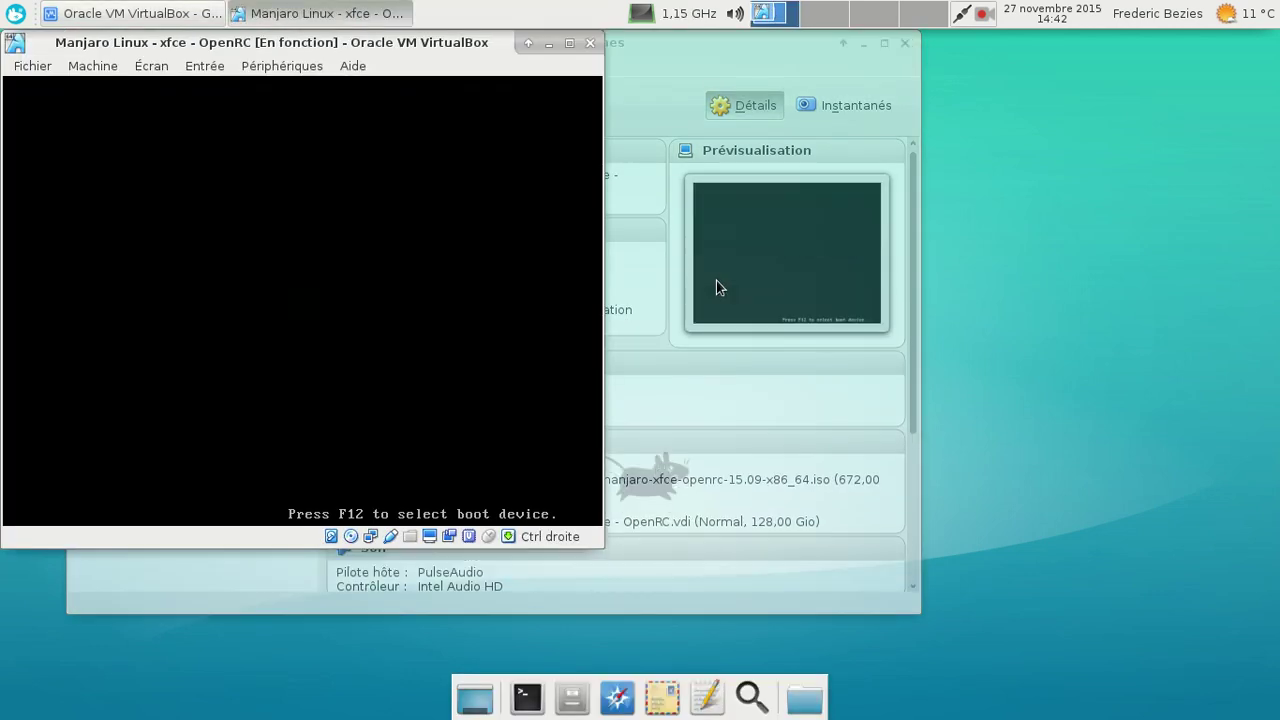
pyautogui.press('Control_R+f')
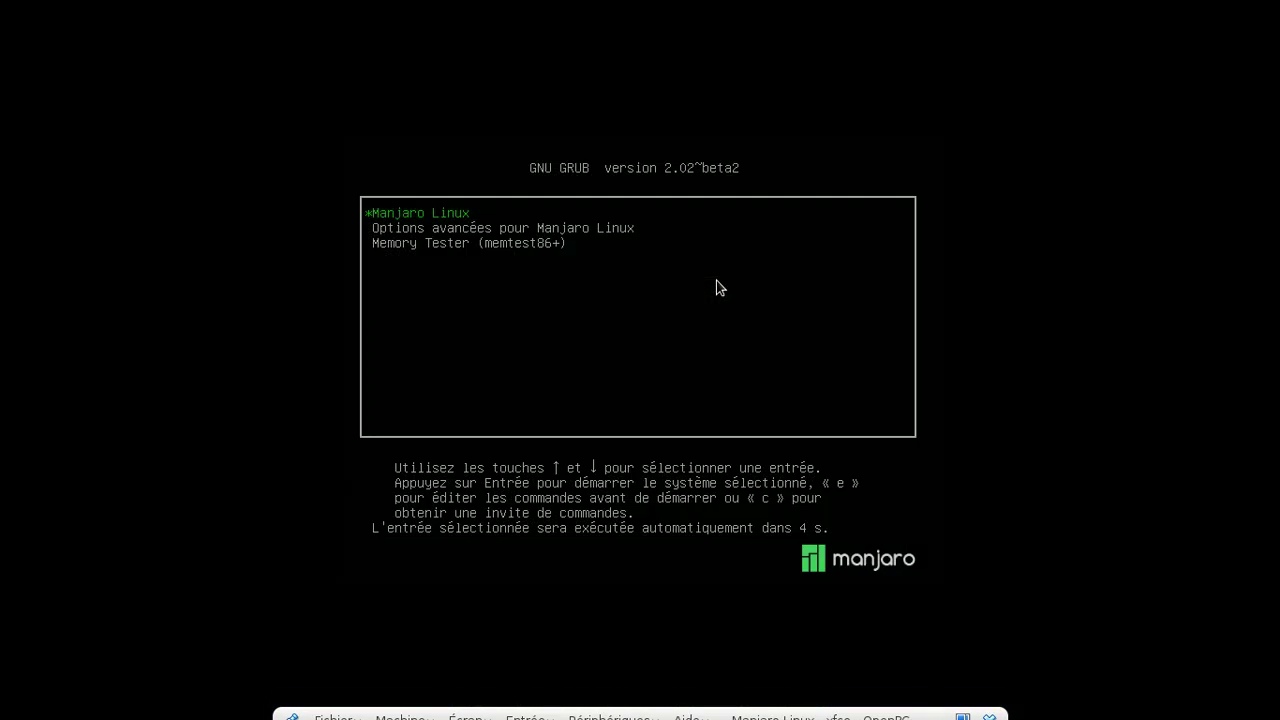
pyautogui.press('Down')
pyautogui.press('Up')
pyautogui.press('Return')
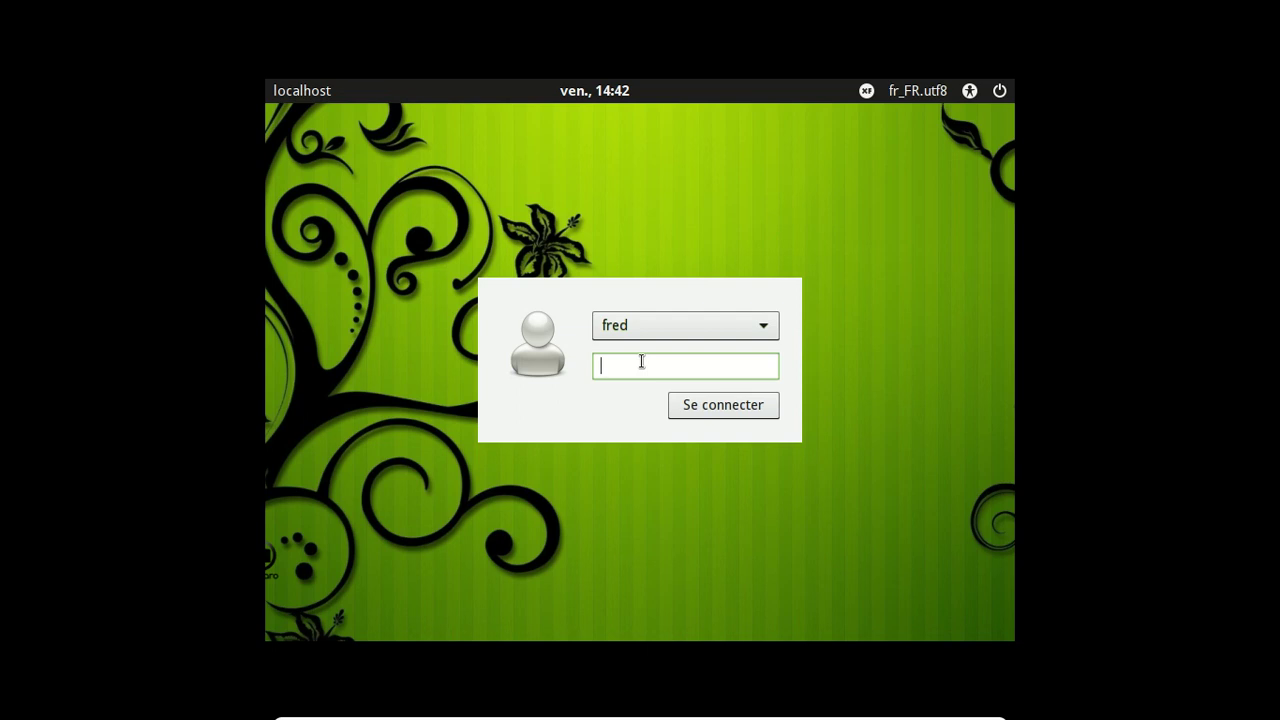
pyautogui.write('•••••••••')
pyautogui.press('Return')
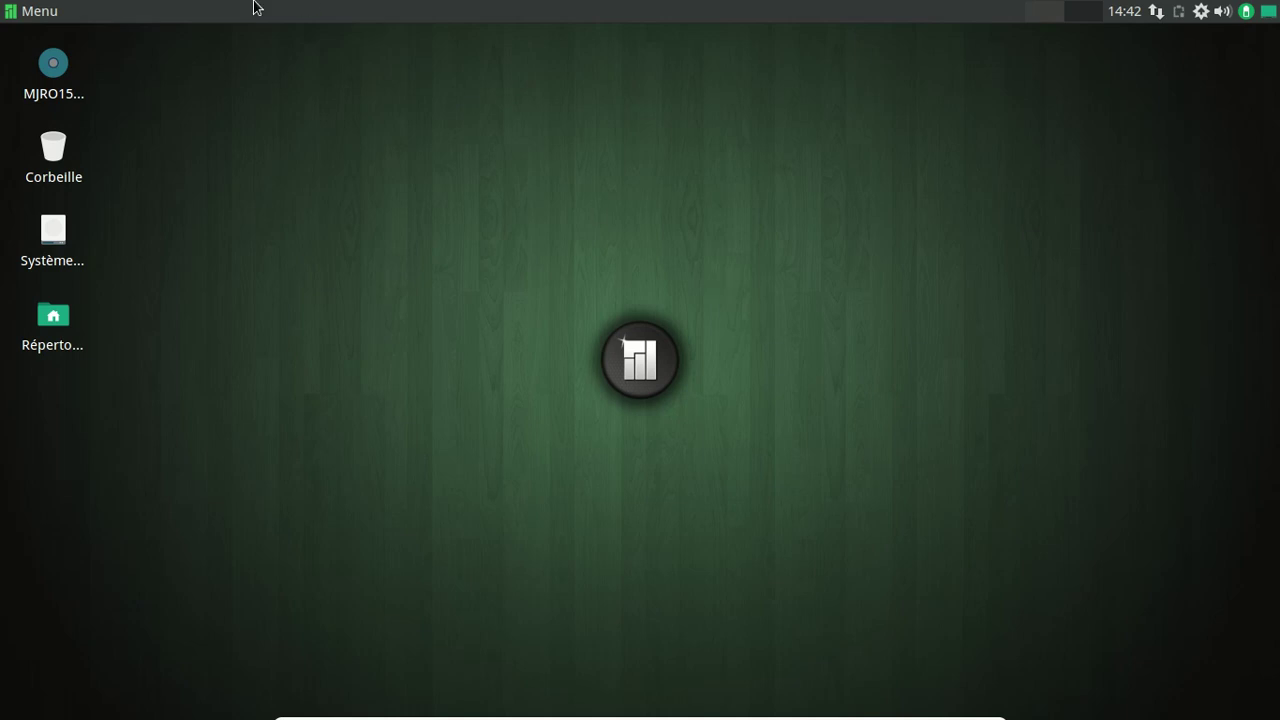
# Launch the software add/remove tool, move its window up-left, and glance at the Internet category.
pyautogui.click(55, 11)
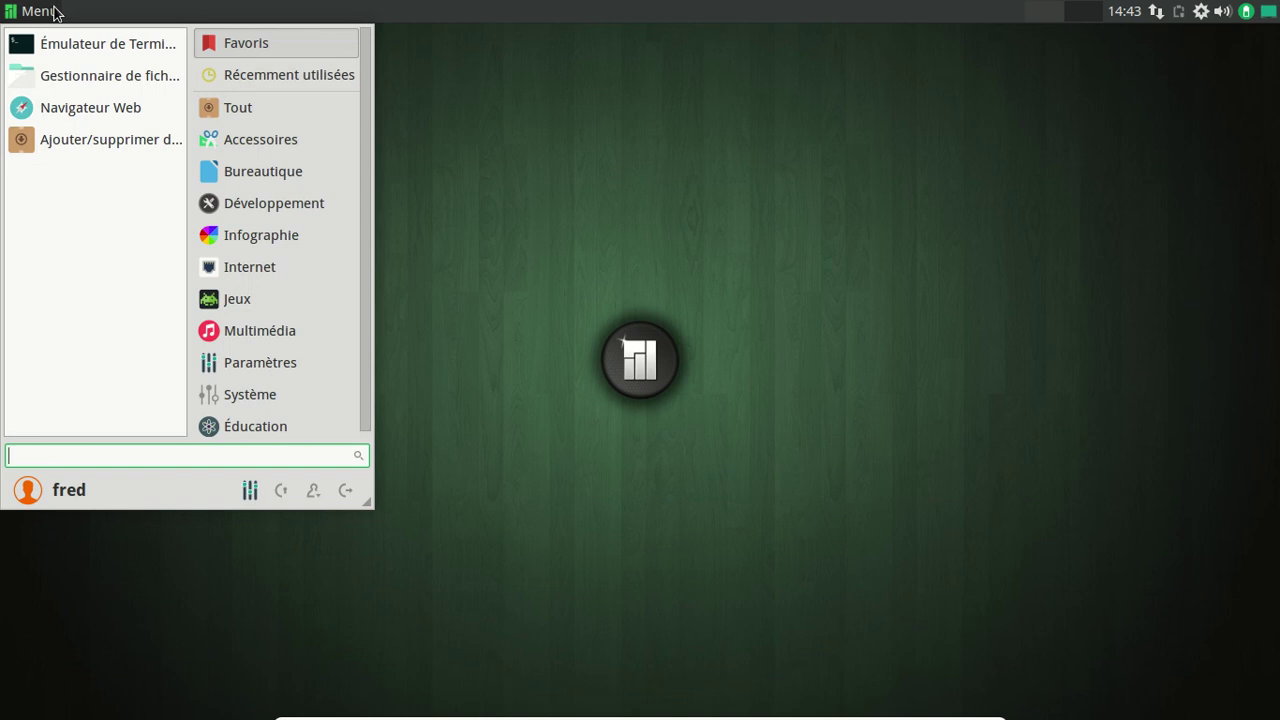
pyautogui.click(70, 148)
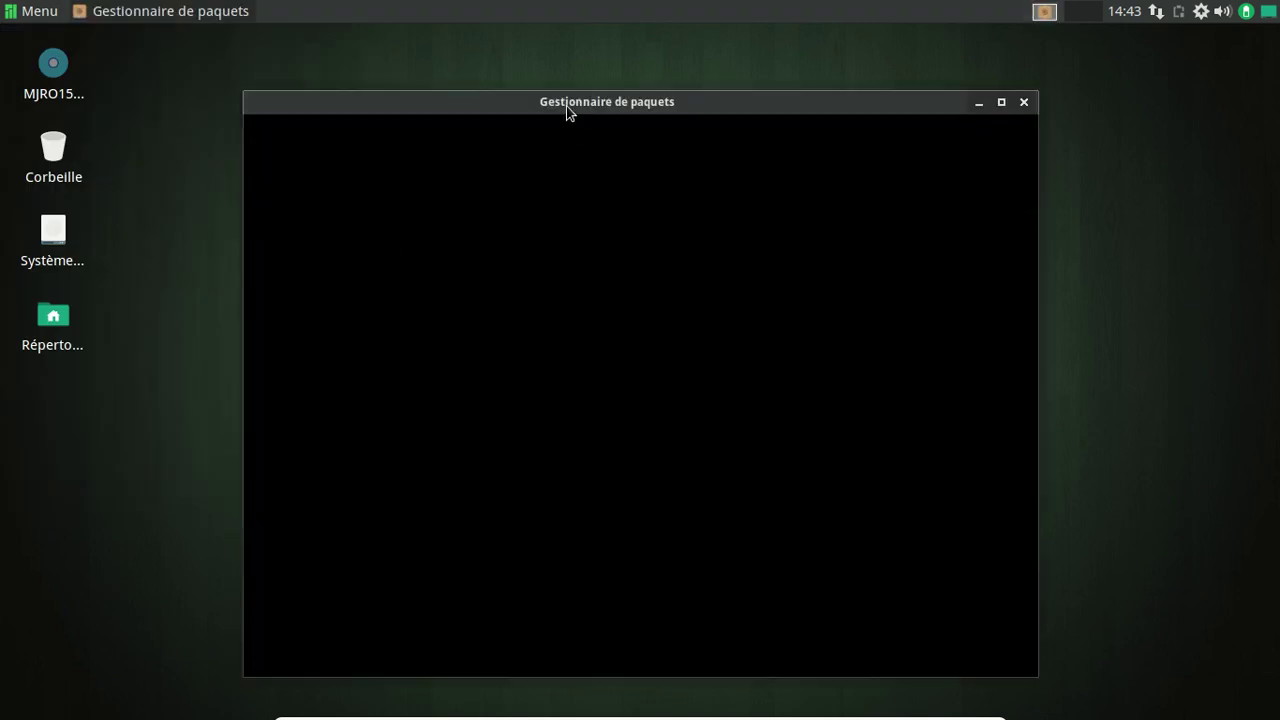
pyautogui.moveTo(565, 107); pyautogui.dragTo(550, 68)
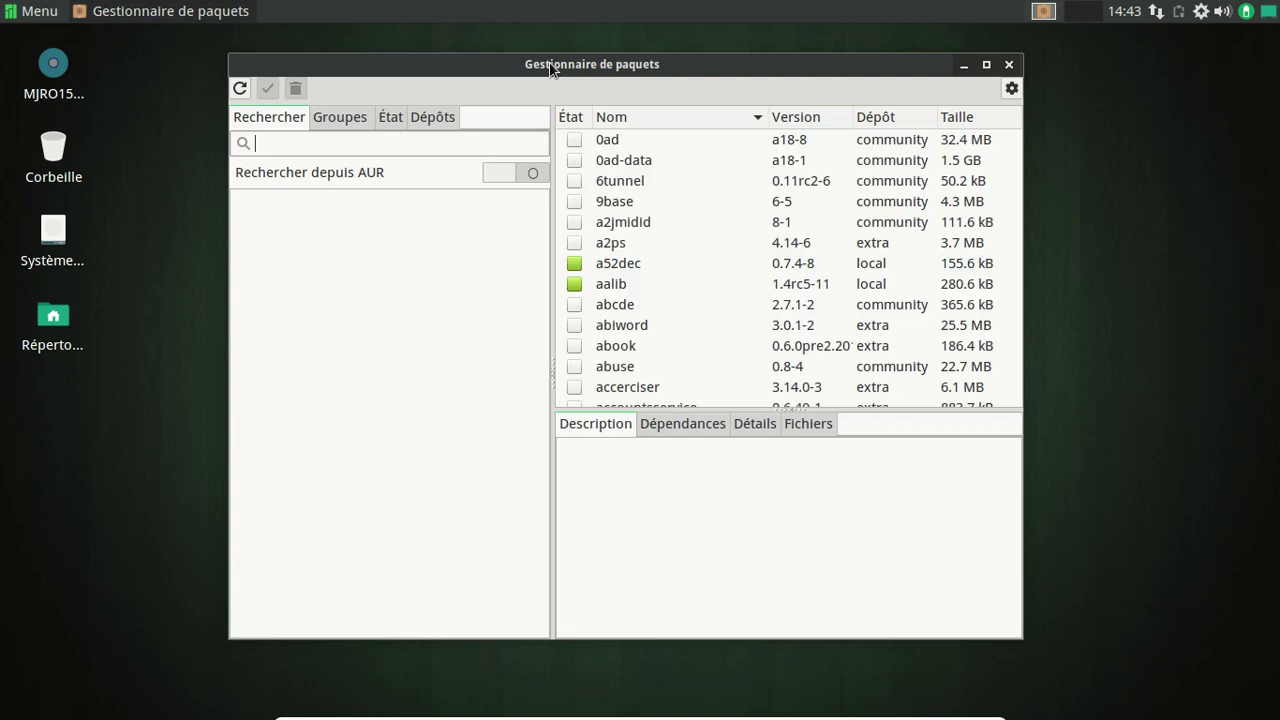
pyautogui.click(44, 10)
pyautogui.click(246, 265)
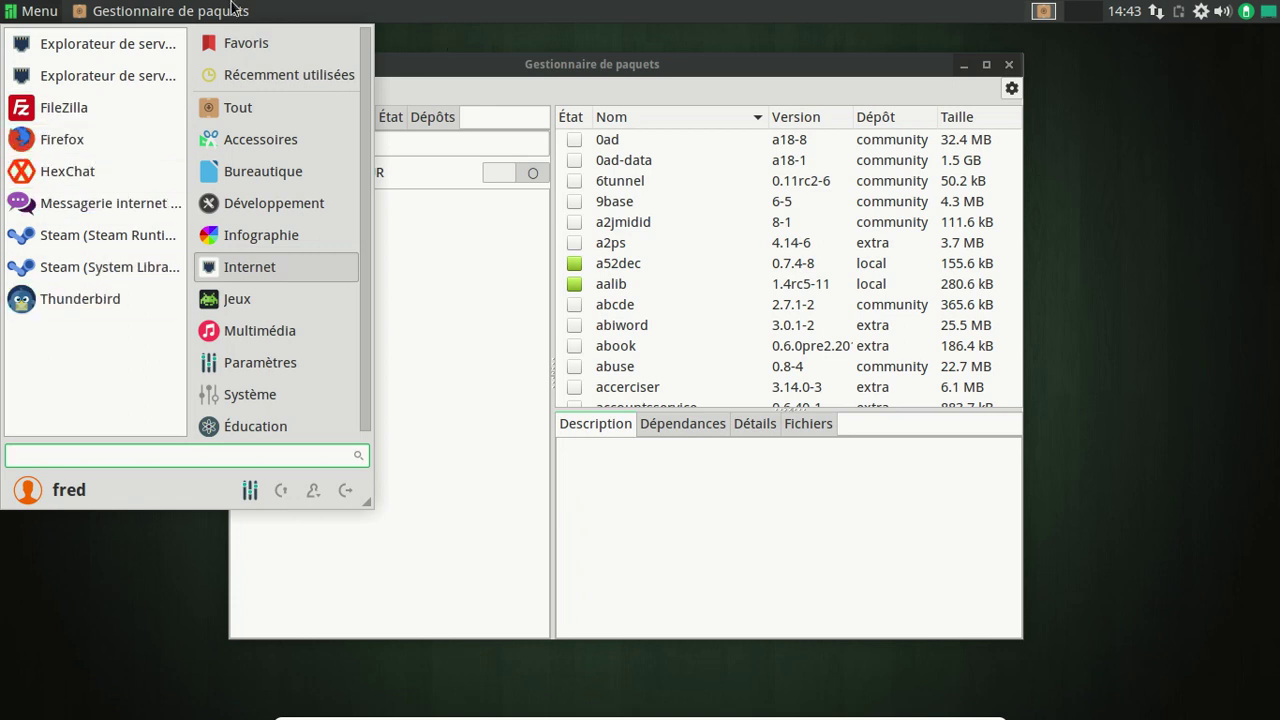
pyautogui.click(40, 11)
# Search Pamac for 'libreoffice-still' then 'firefox', check the -fr packages are installed, and close it.
pyautogui.write('libreoffice-still')
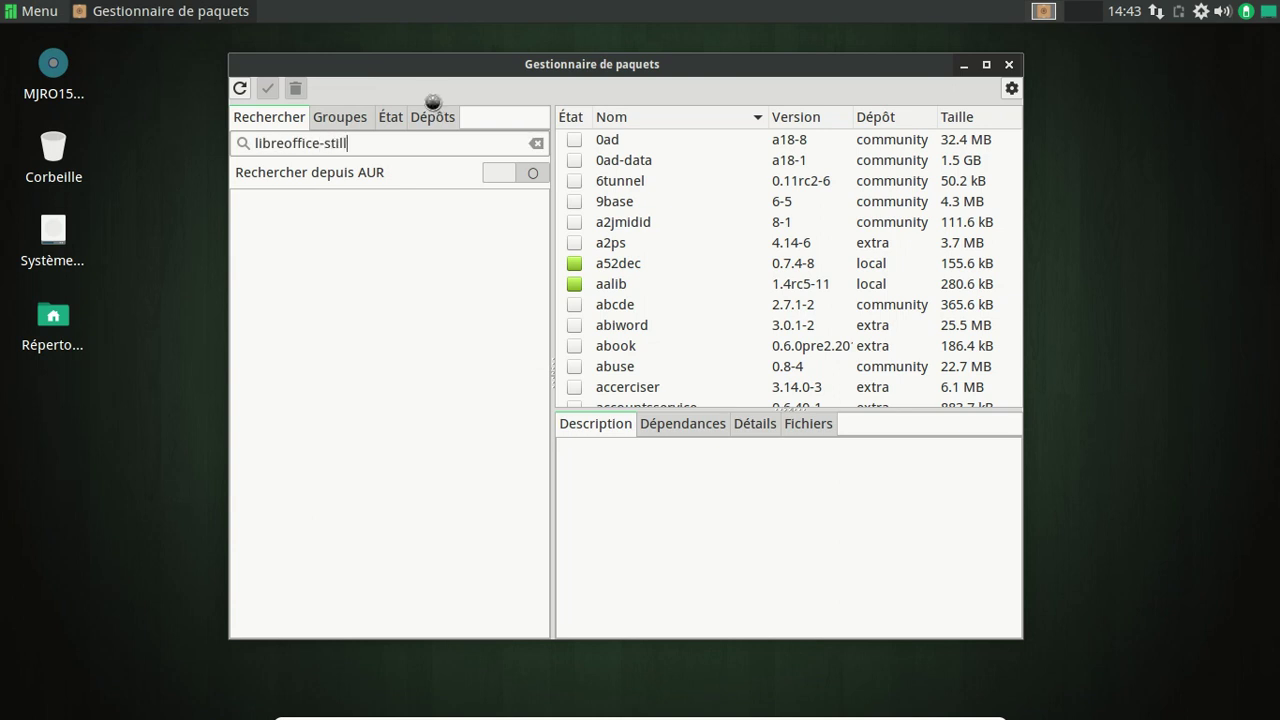
pyautogui.scroll(-2, 759, 227)
pyautogui.scroll(-7, 759, 227)
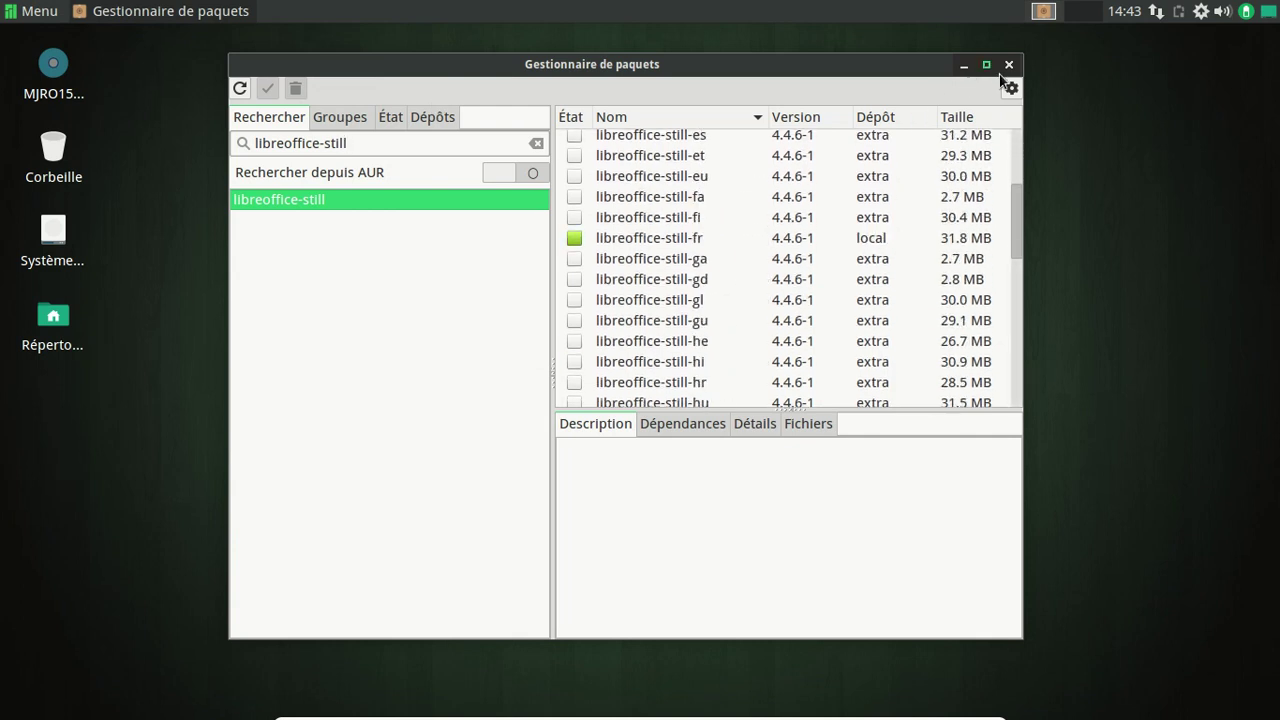
pyautogui.moveTo(434, 143); pyautogui.dragTo(276, 128)
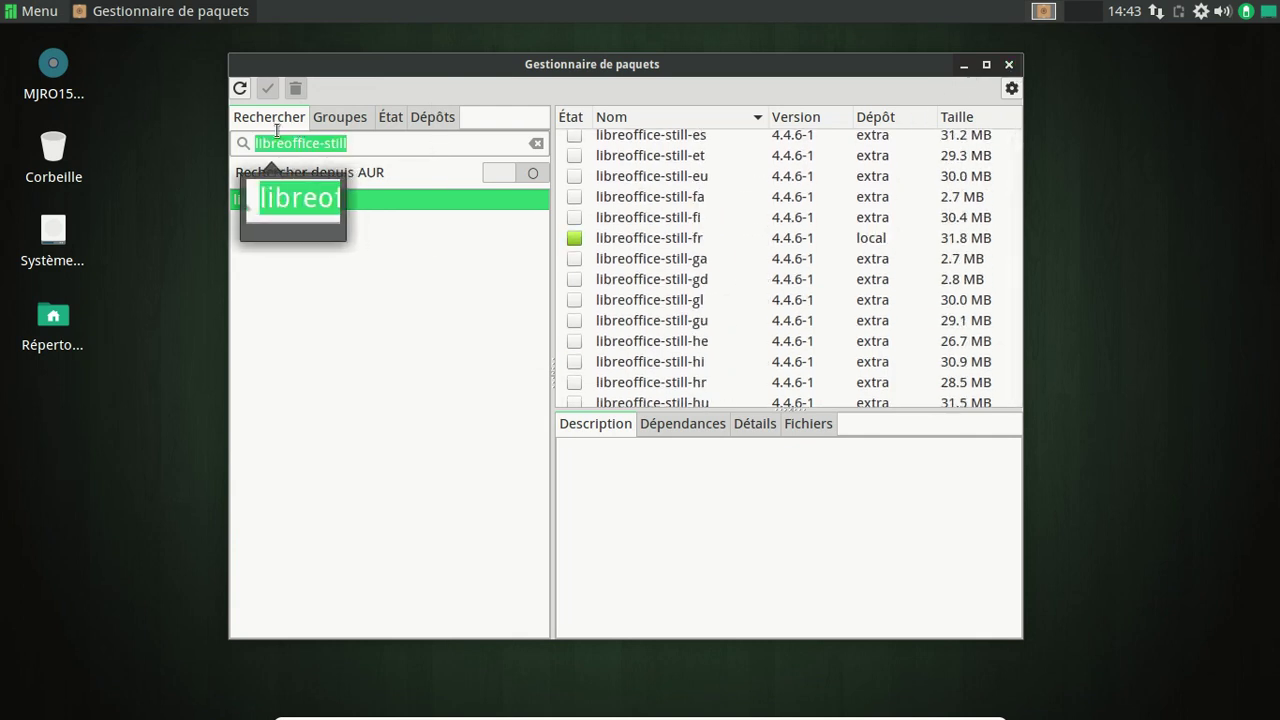
pyautogui.write('firefox')
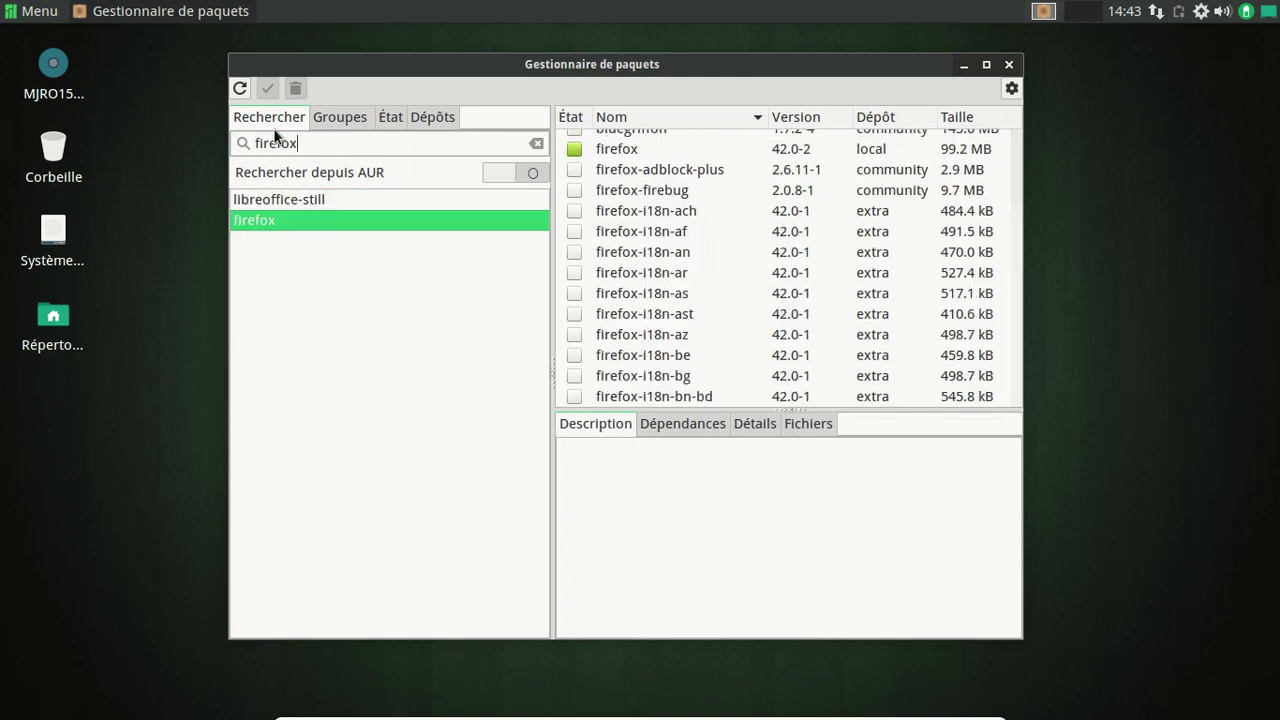
pyautogui.scroll(-10, 732, 250)
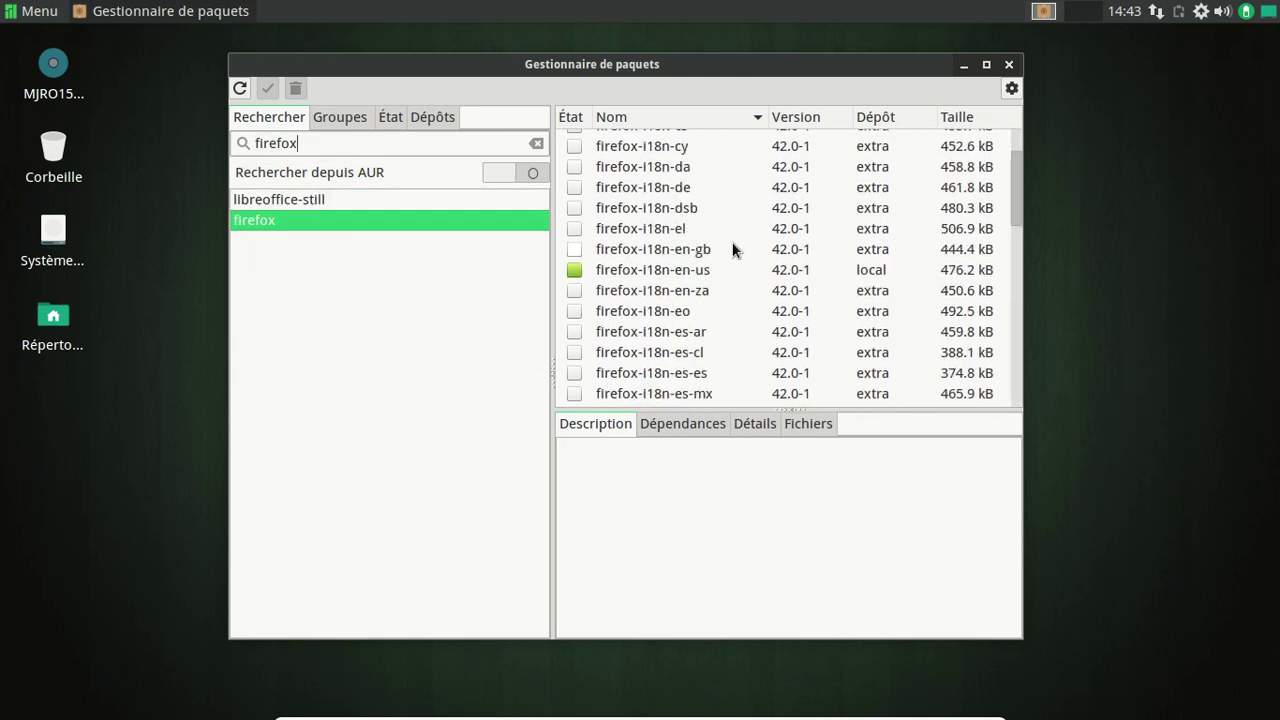
pyautogui.click(1008, 64)
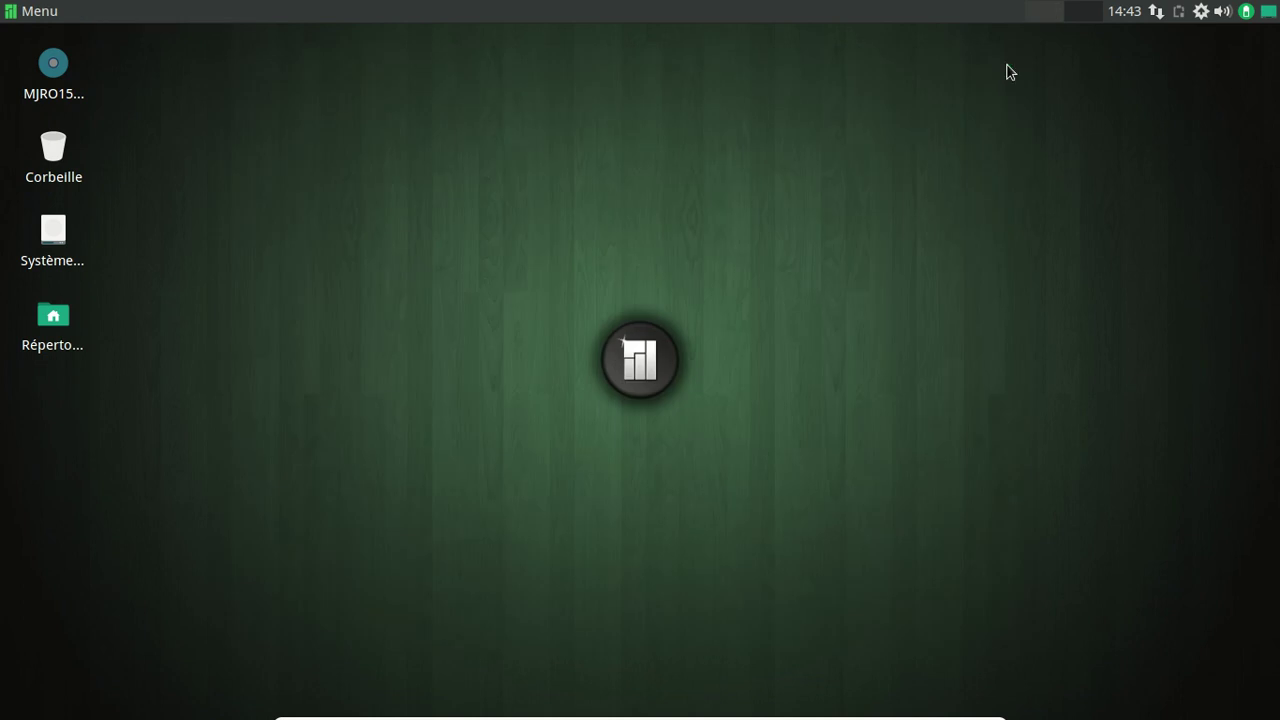
pyautogui.doubleClick(69, 331)
pyautogui.moveTo(432, 57); pyautogui.dragTo(888, 126)
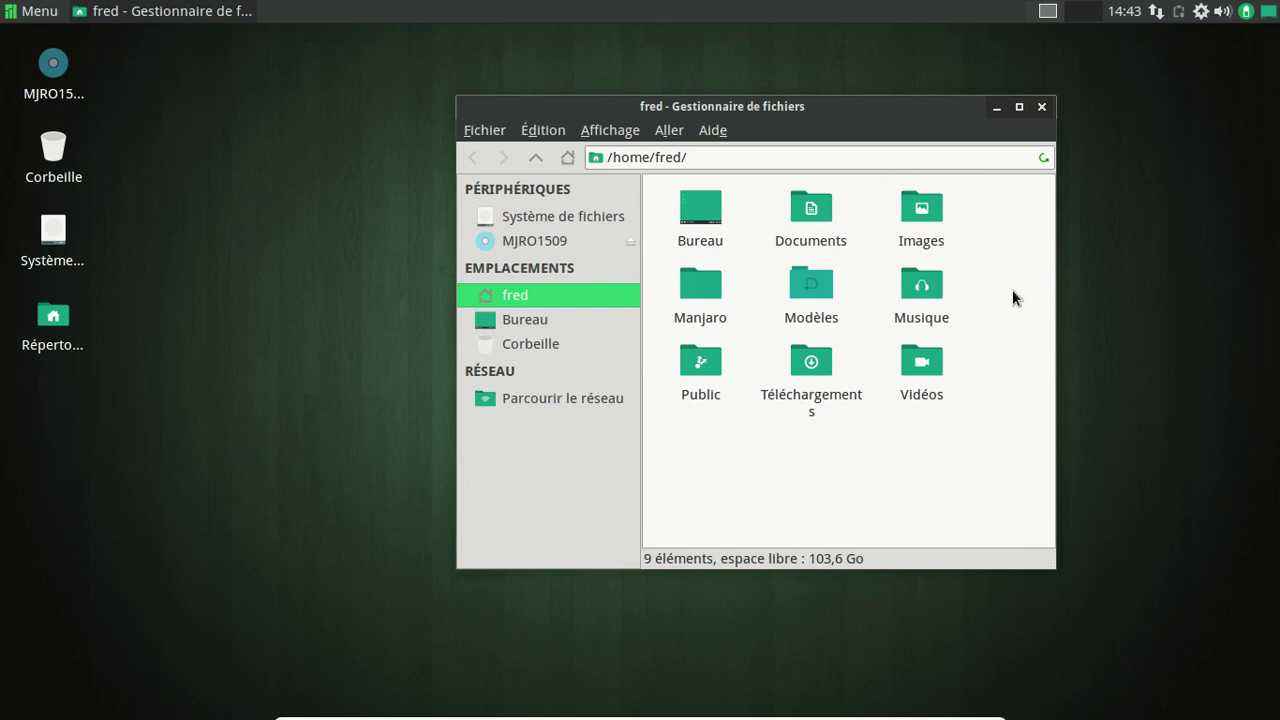
pyautogui.moveTo(749, 112); pyautogui.dragTo(620, 86)
pyautogui.click(911, 81)
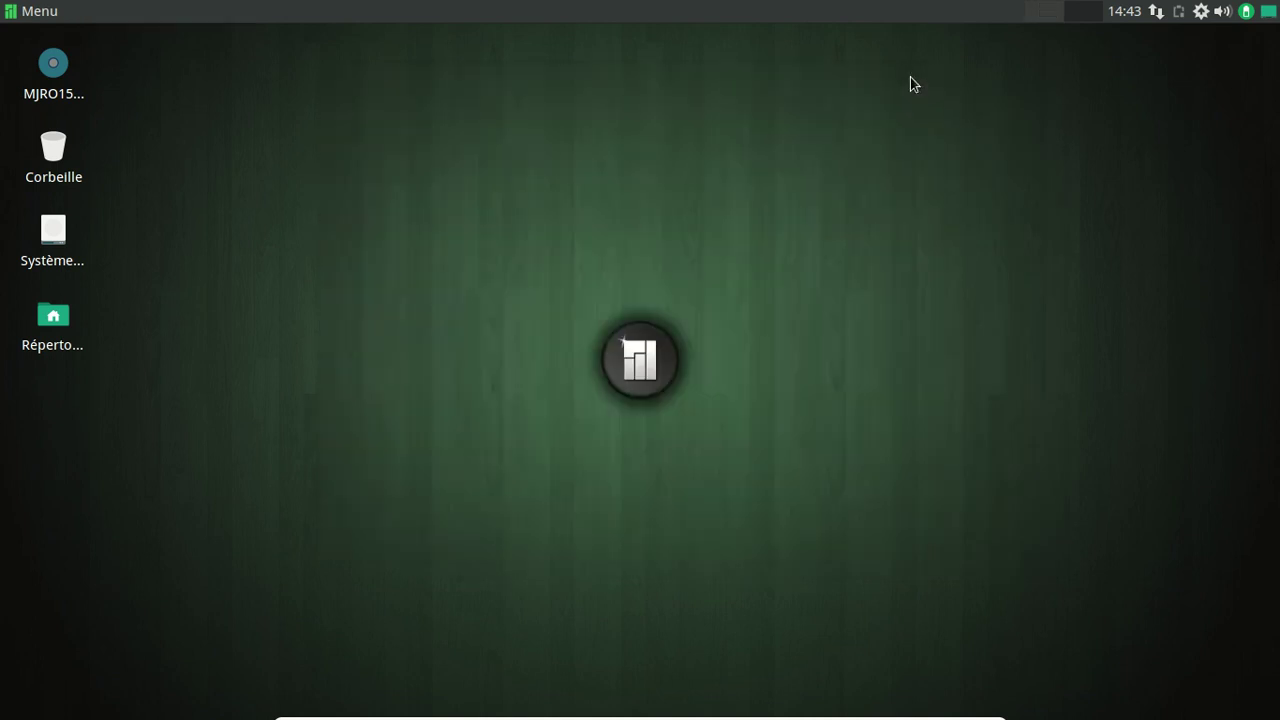
pyautogui.click(49, 18)
pyautogui.click(50, 18)
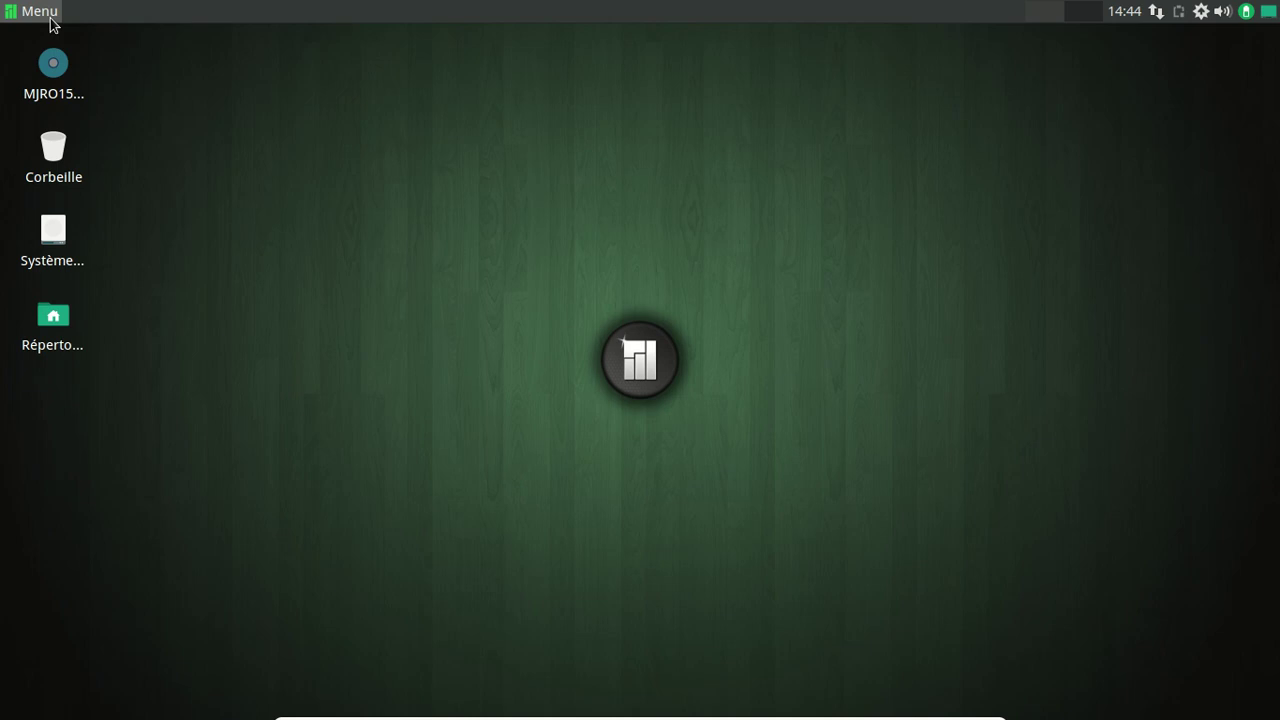
# In Pamac, search 'menda' and install menda-circle-icon-theme, confirming with the administrator password.
pyautogui.click(51, 18)
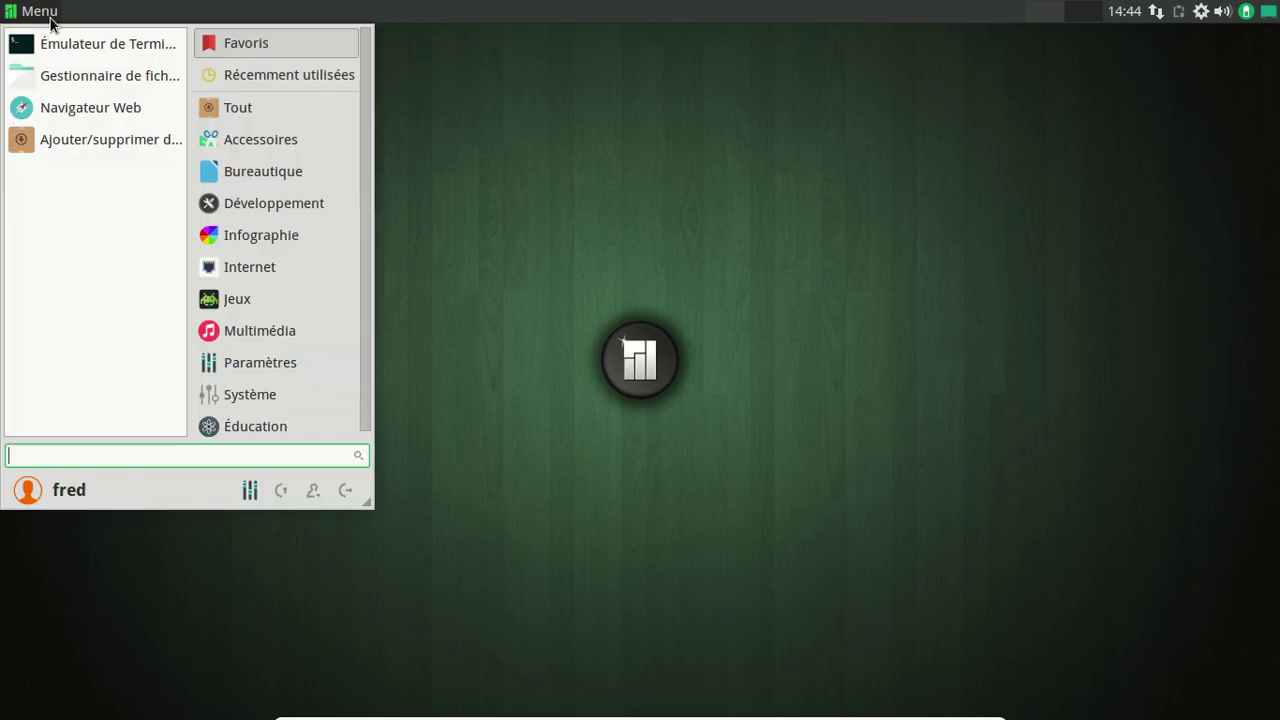
pyautogui.click(112, 142)
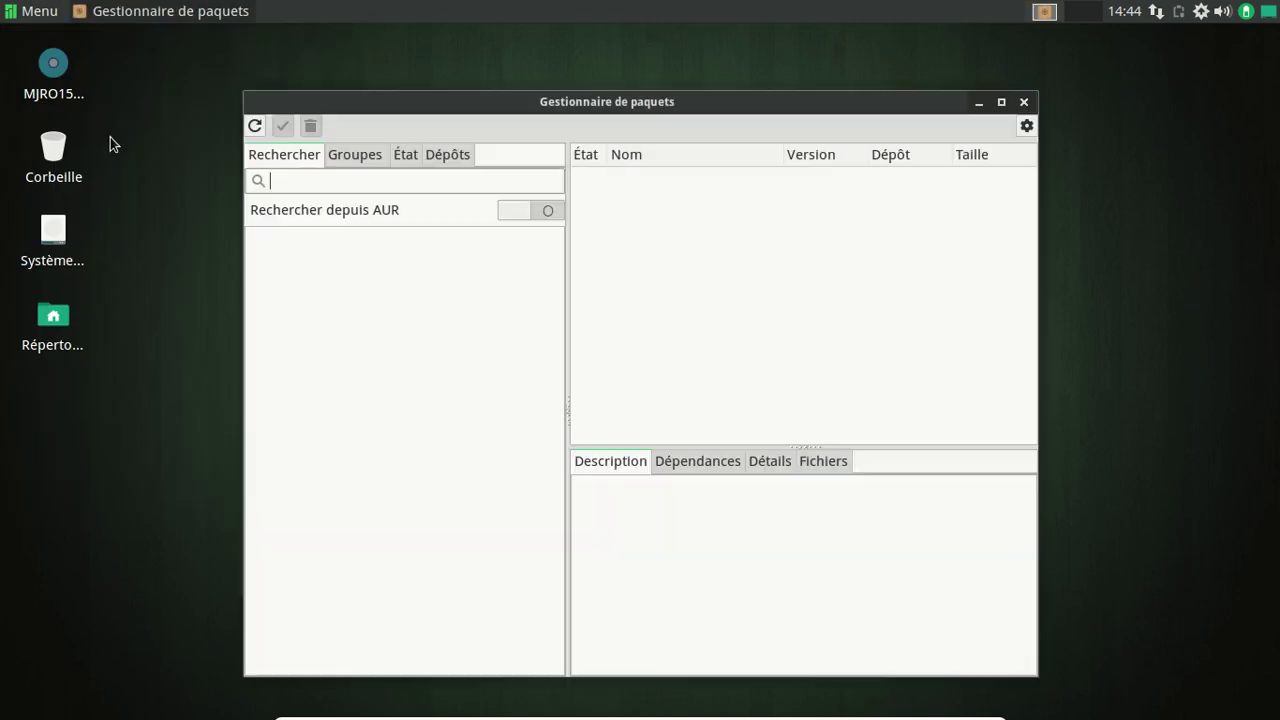
pyautogui.write('menda')
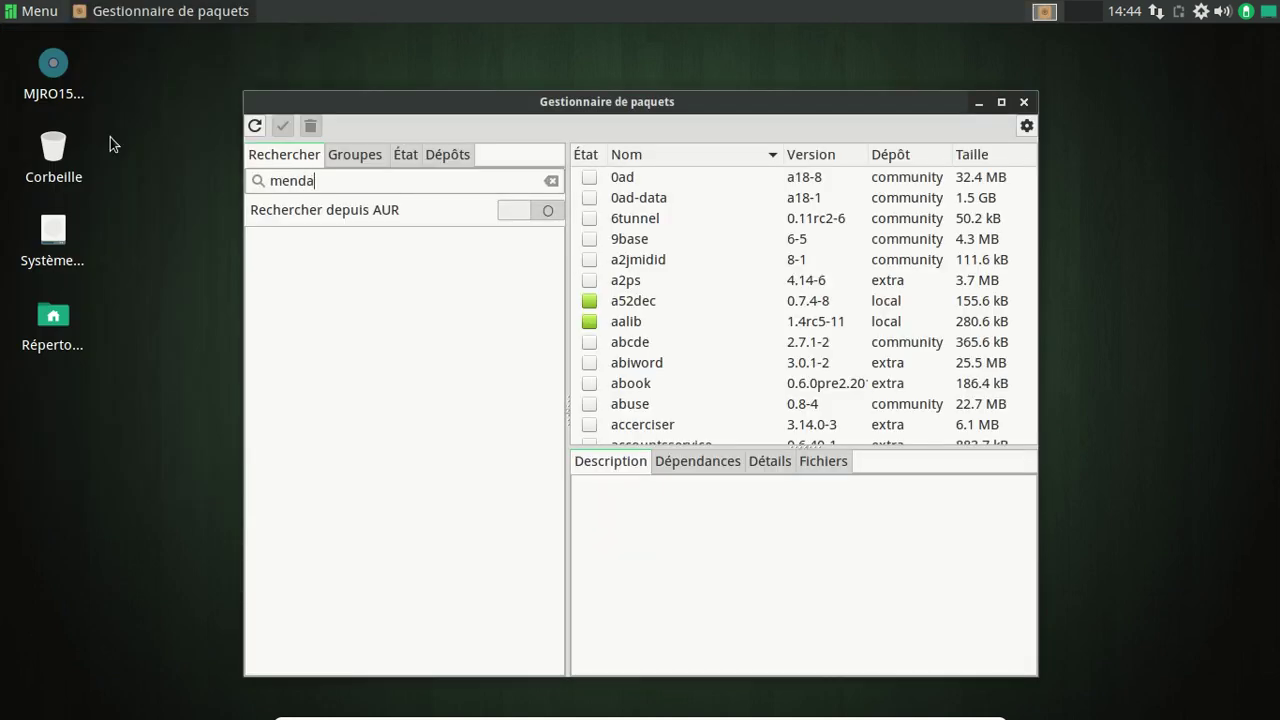
pyautogui.press('Return')
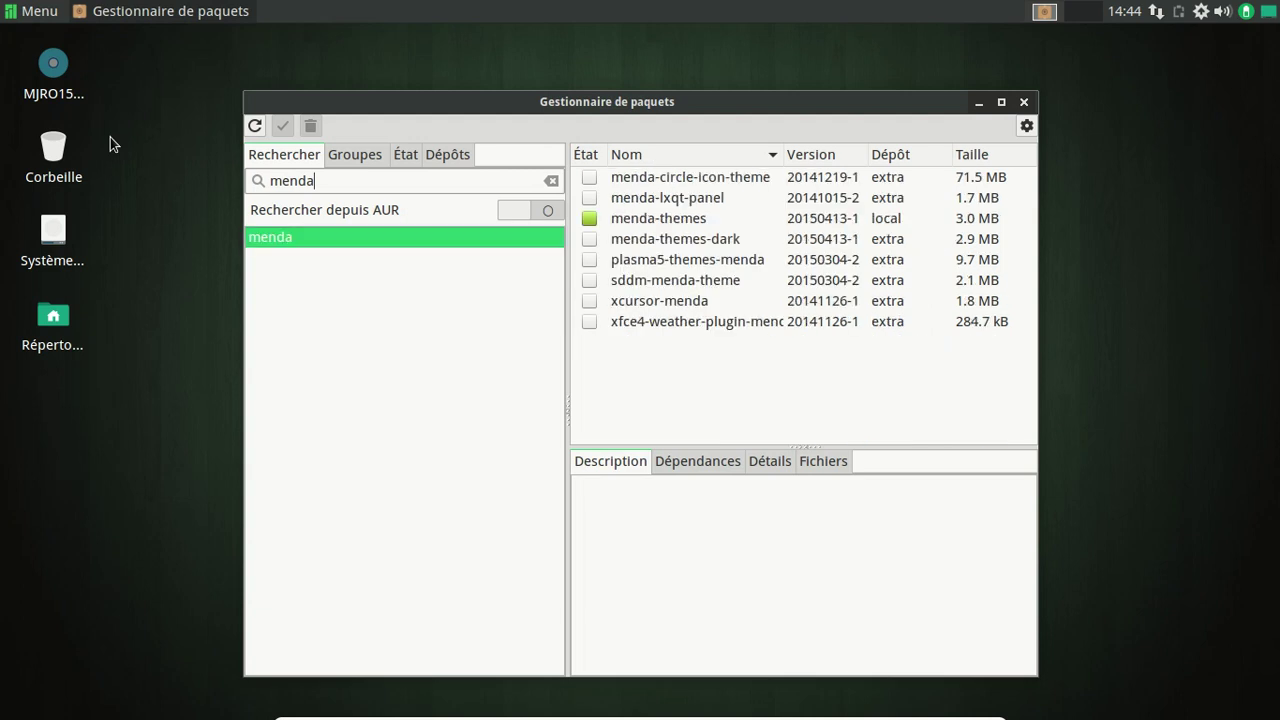
pyautogui.rightClick(583, 180)
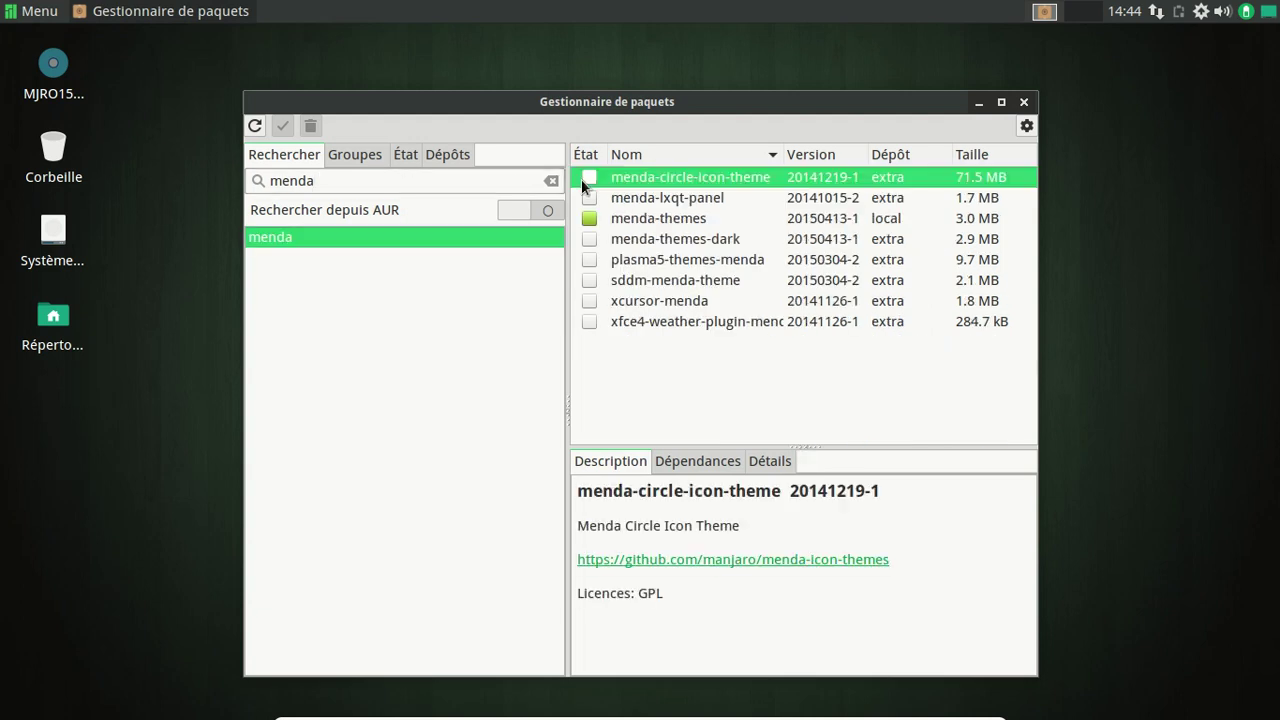
pyautogui.click(628, 214)
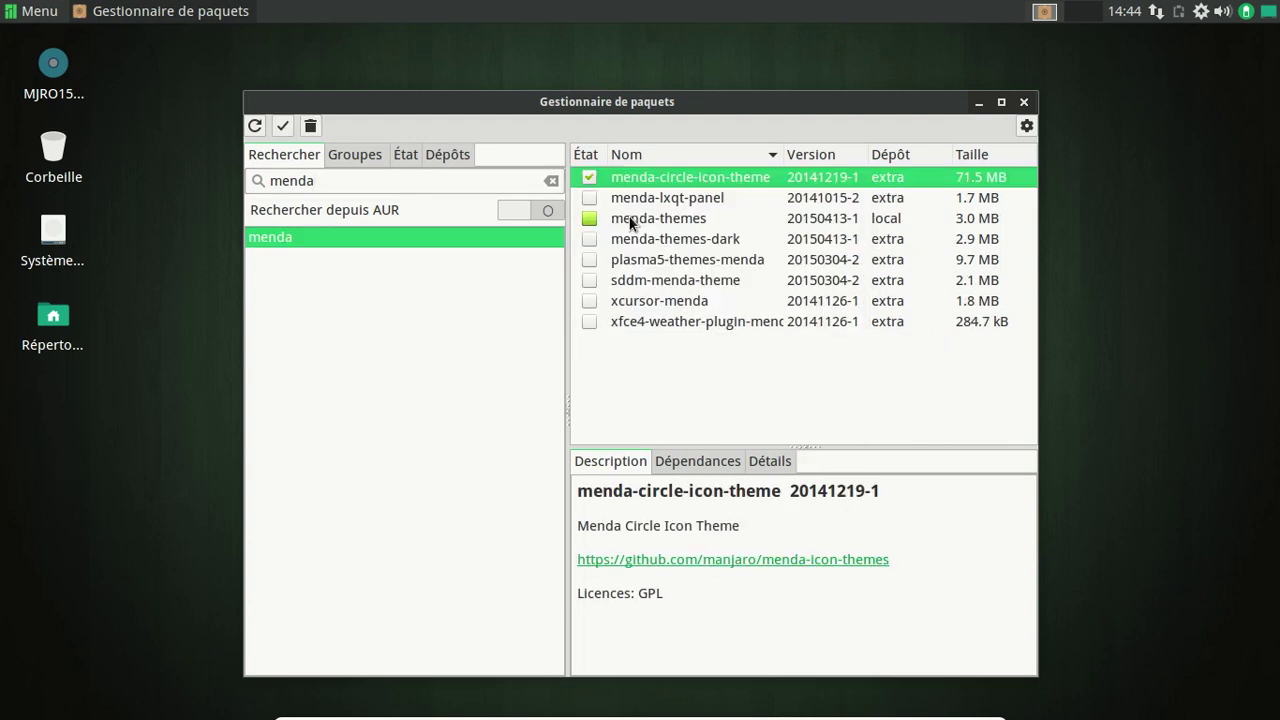
pyautogui.click(282, 125)
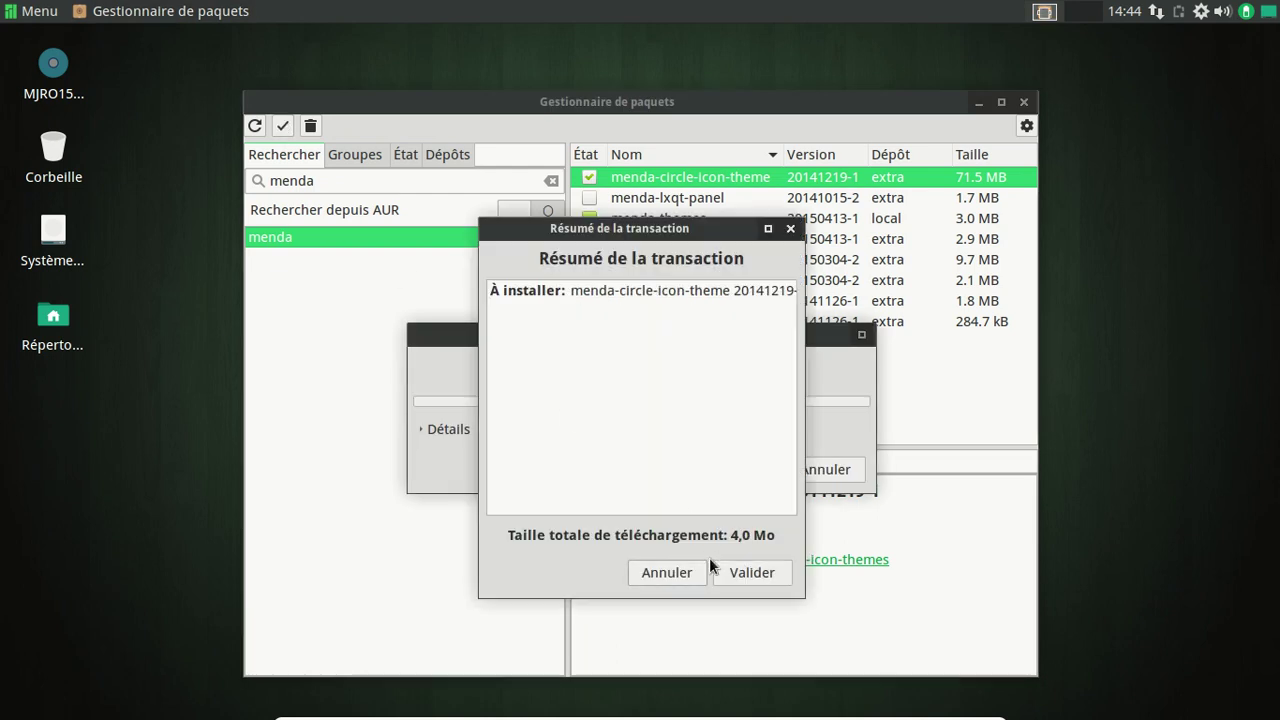
pyautogui.click(760, 577)
pyautogui.write('********')
pyautogui.press('Return')
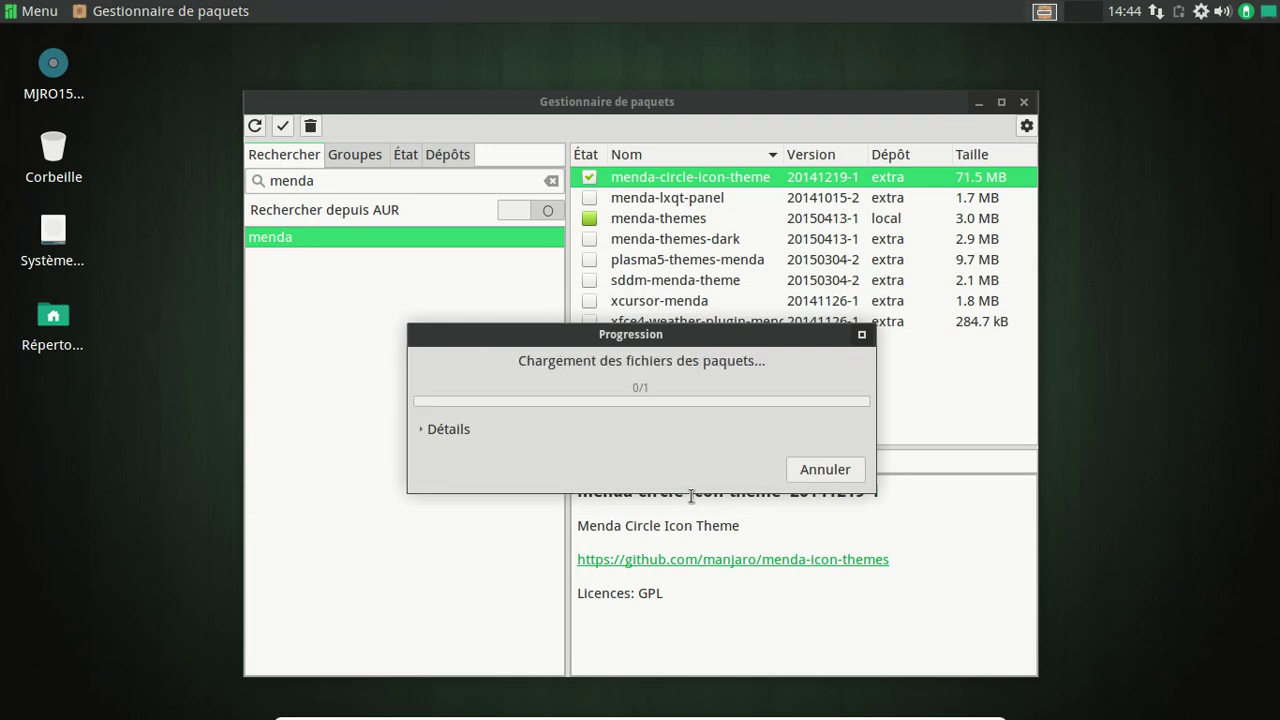
# Try and clear a 'wel' application menu search, then view Pamac's detailed installation log.
pyautogui.click(40, 11)
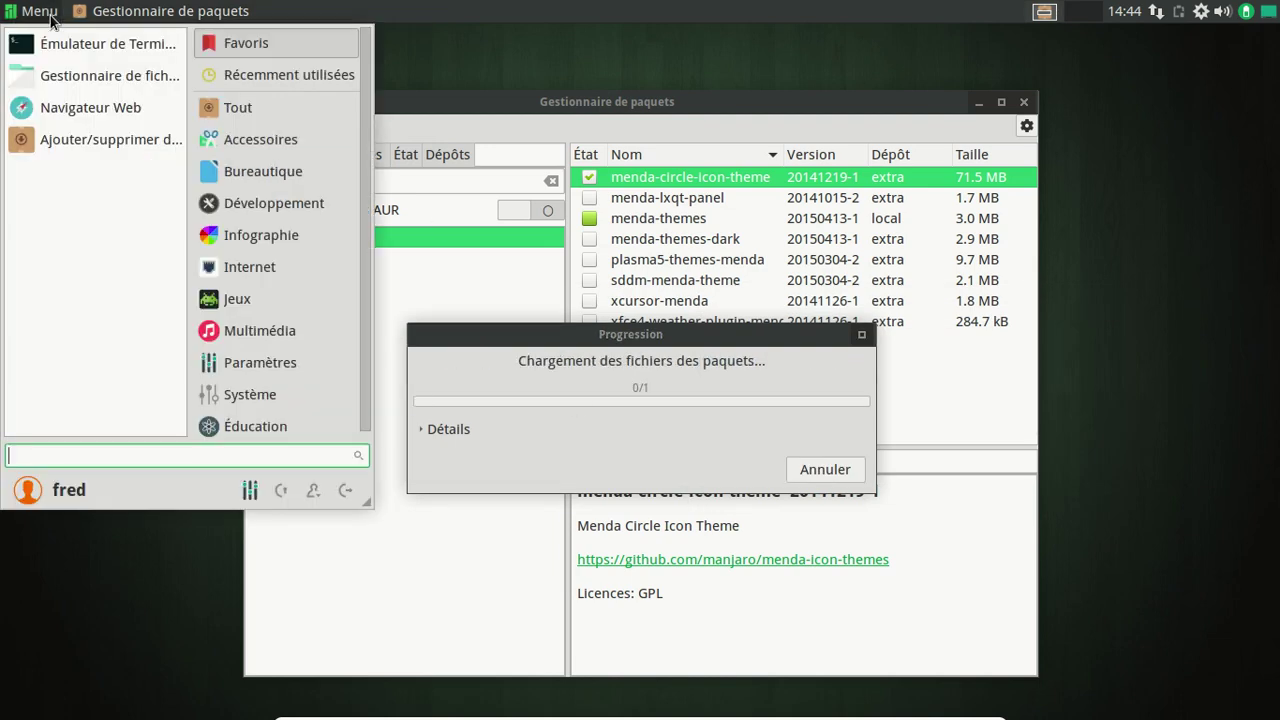
pyautogui.write('wl')
pyautogui.press('BackSpace')
pyautogui.write('el')
pyautogui.press('BackSpace')
pyautogui.press('BackSpace')
pyautogui.press('BackSpace')
pyautogui.click(50, 20)
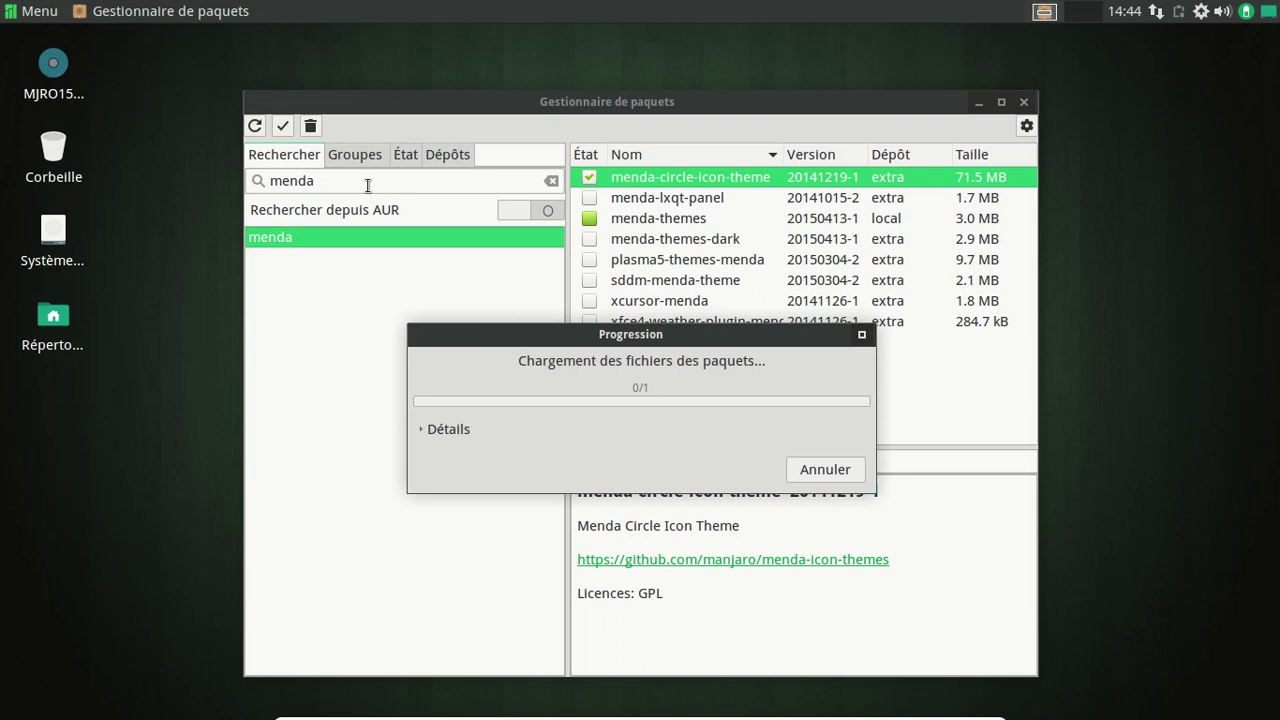
pyautogui.click(449, 431)
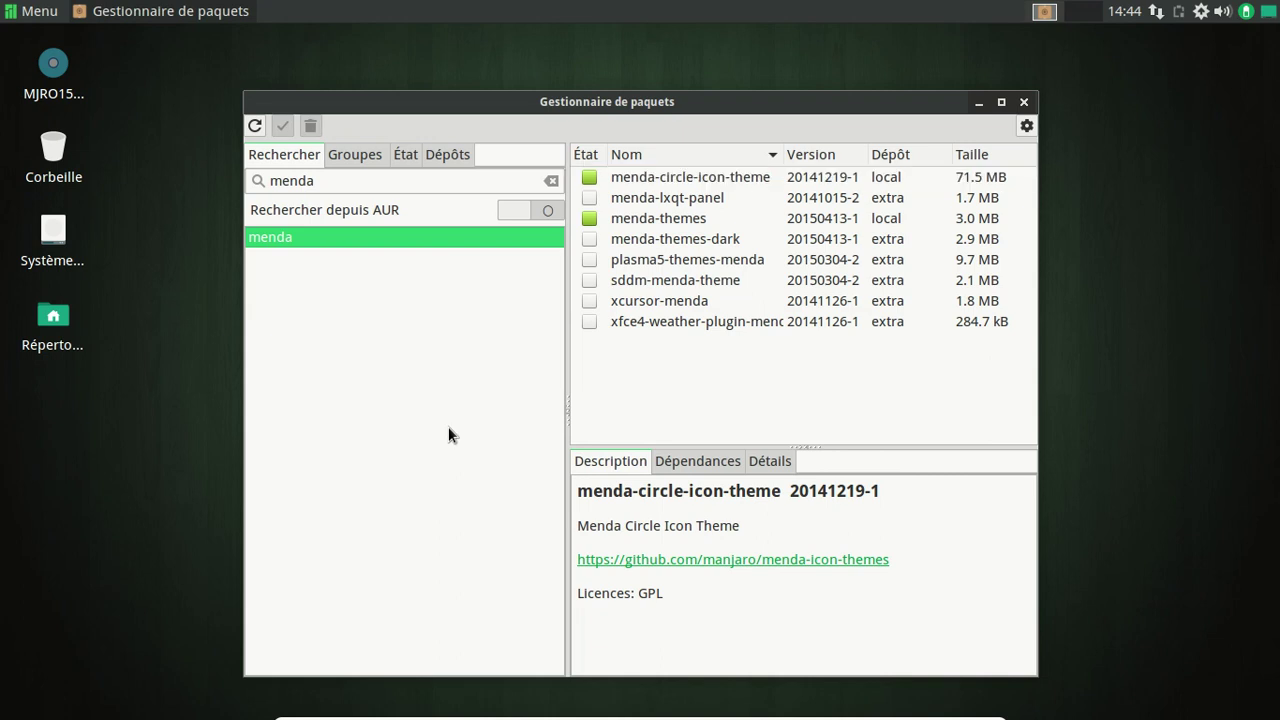
# Search 'welcome' in Pamac, install manjaro-welcome 15.09-1, and close the package manager.
pyautogui.doubleClick(311, 181)
pyautogui.write('welcome')
pyautogui.press('Return')
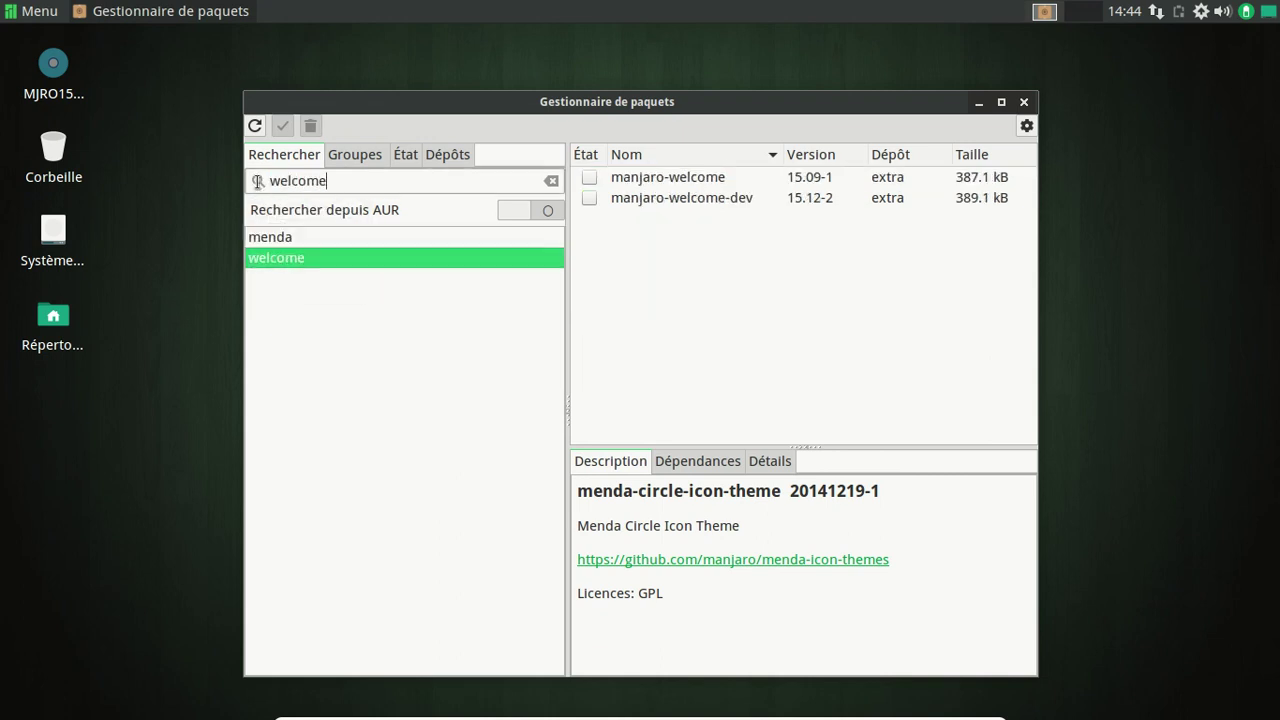
pyautogui.rightClick(591, 177)
pyautogui.click(618, 209)
pyautogui.click(284, 126)
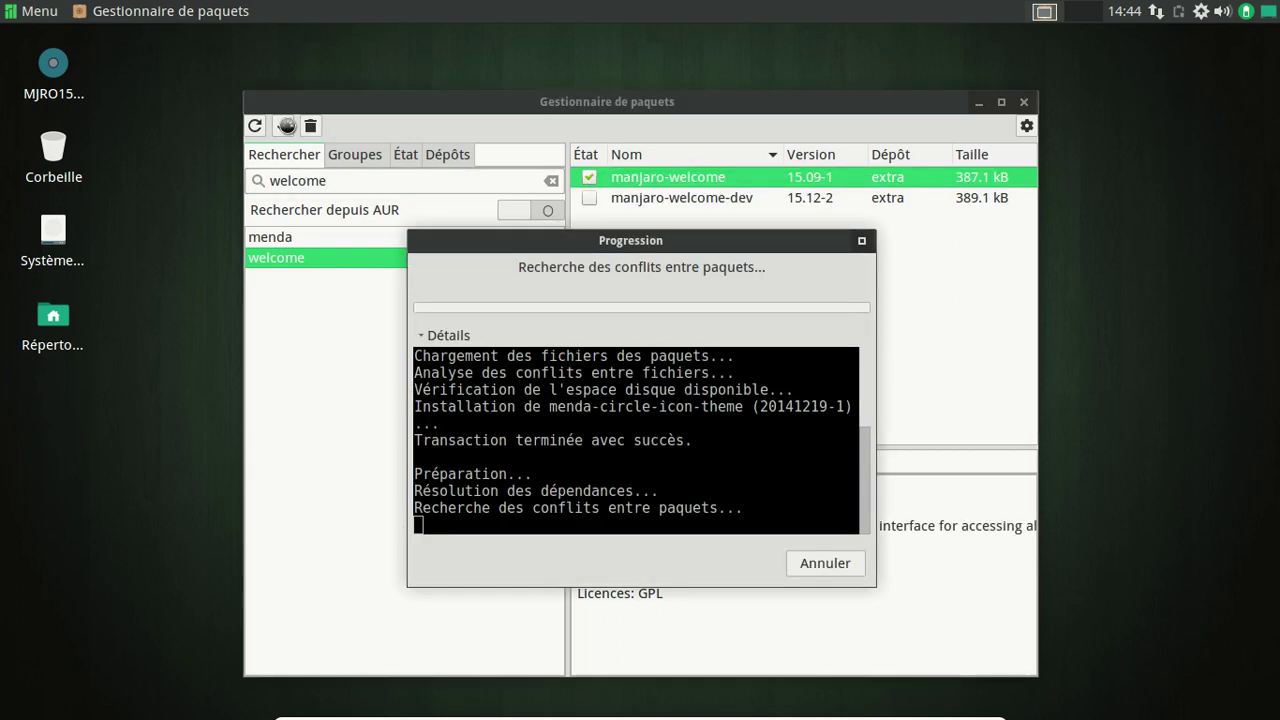
pyautogui.click(751, 570)
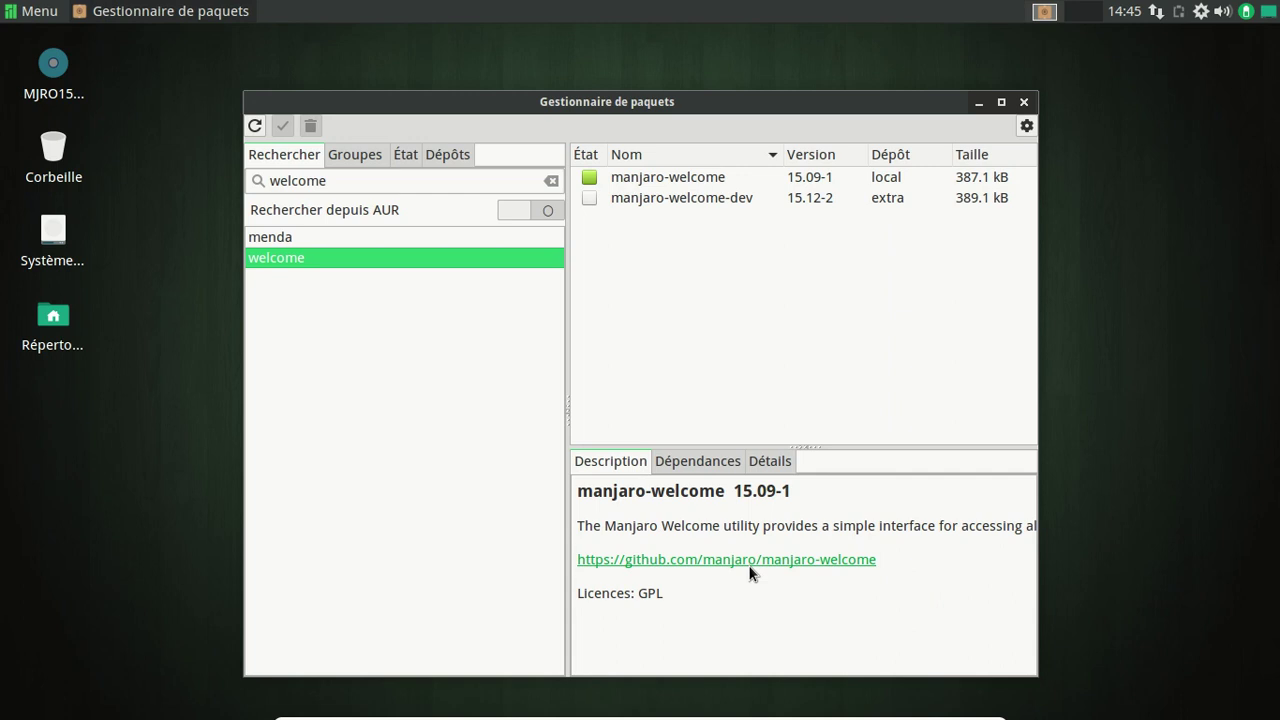
pyautogui.click(1024, 102)
pyautogui.click(40, 8)
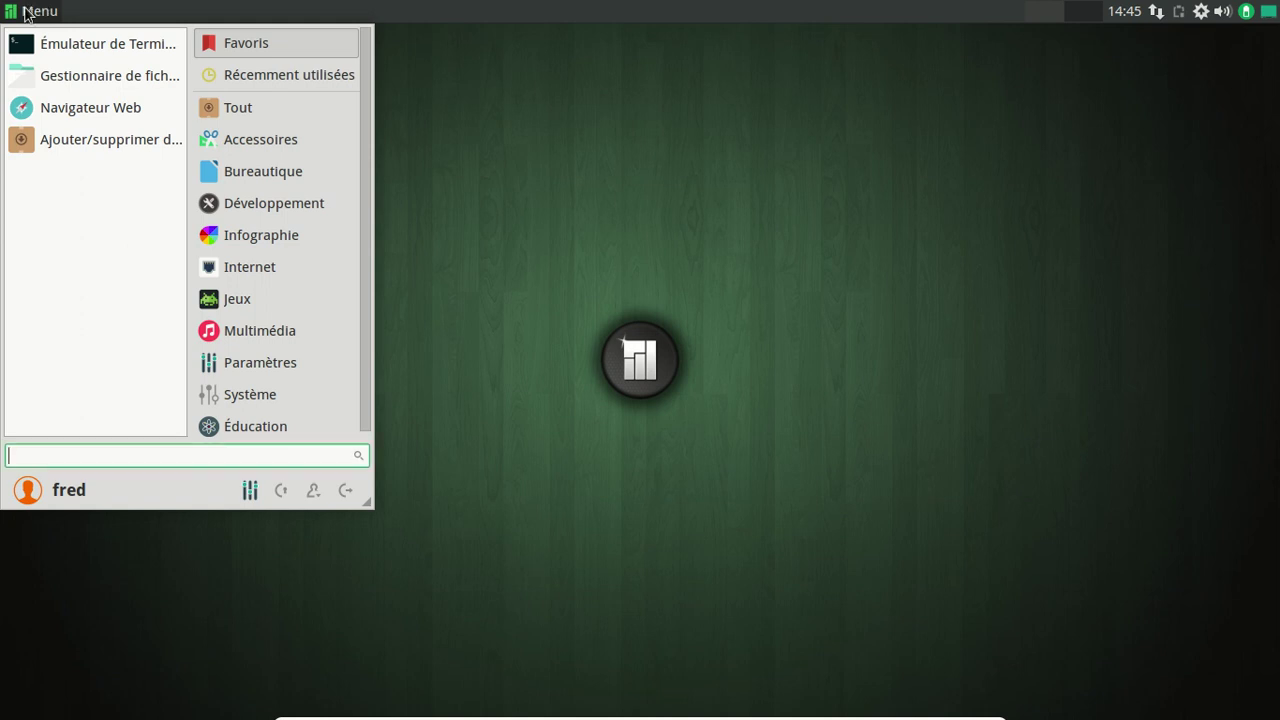
# Launch Manjaro Welcome by searching 'wel' in the Whisker menu, then close it.
pyautogui.click(86, 452)
pyautogui.write('wel')
pyautogui.press('Return')
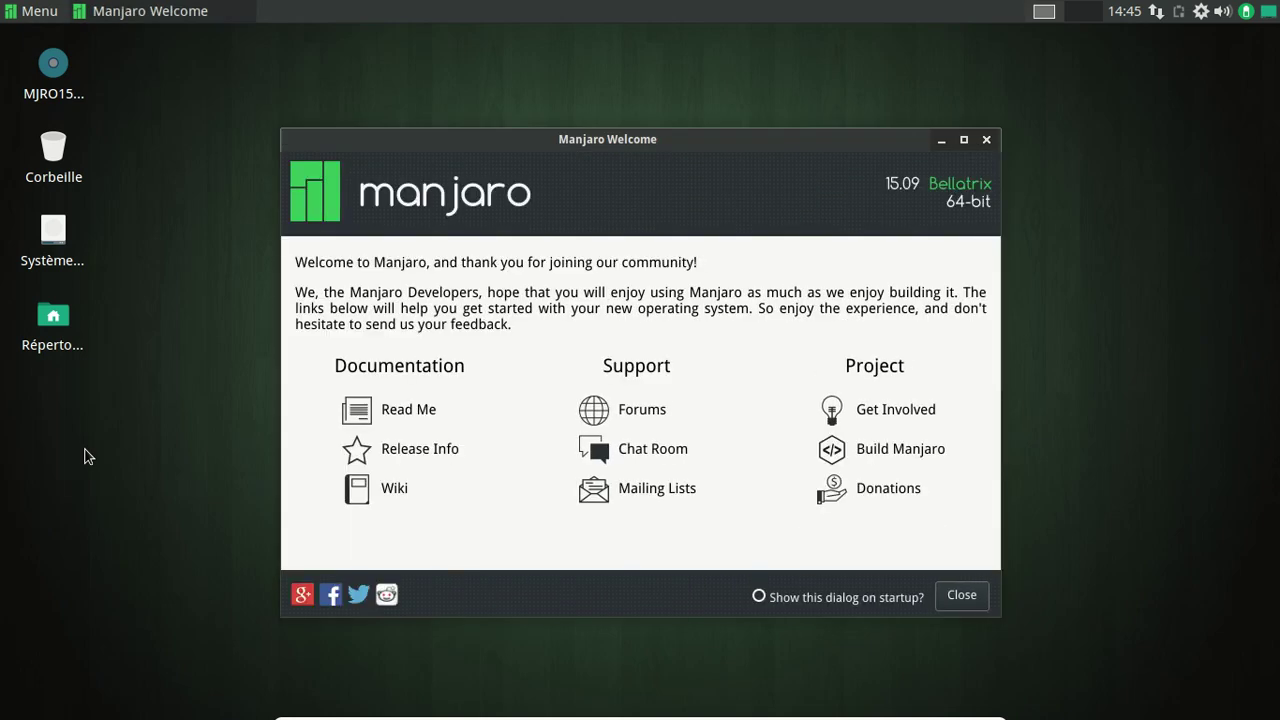
pyautogui.click(961, 596)
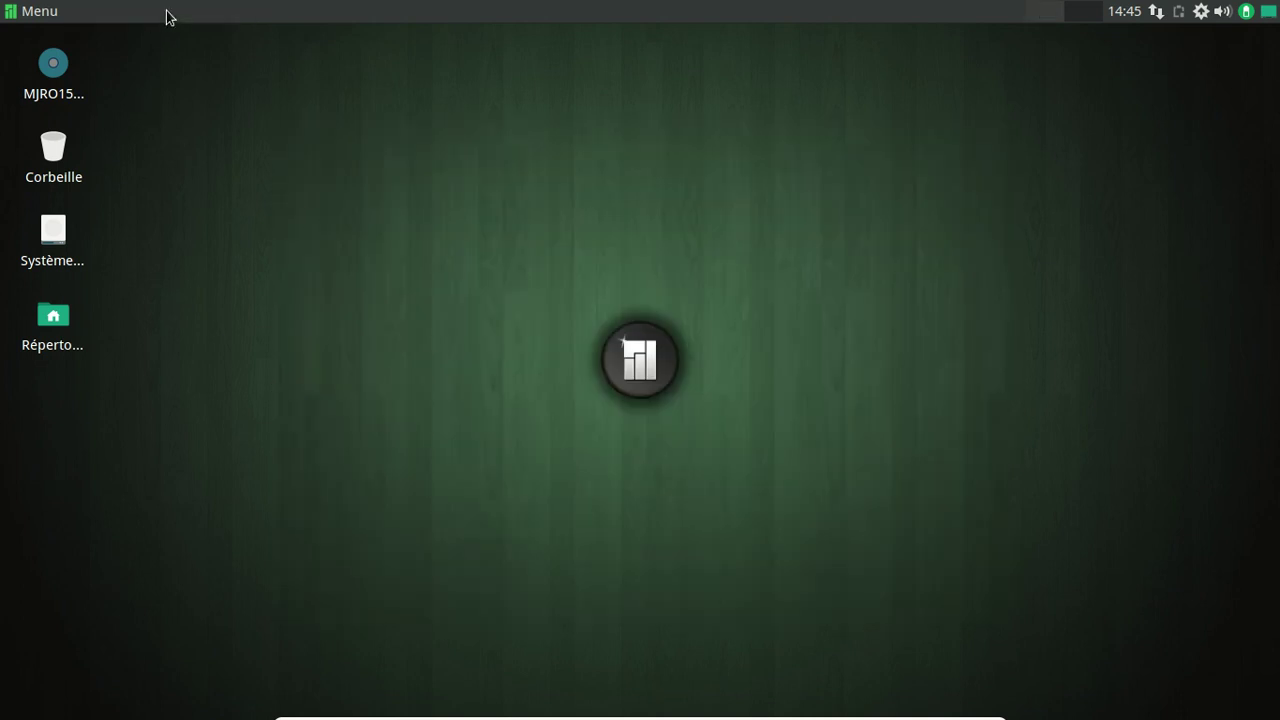
# Open the Apparence settings from the menu's Paramètres category.
pyautogui.click(5, 14)
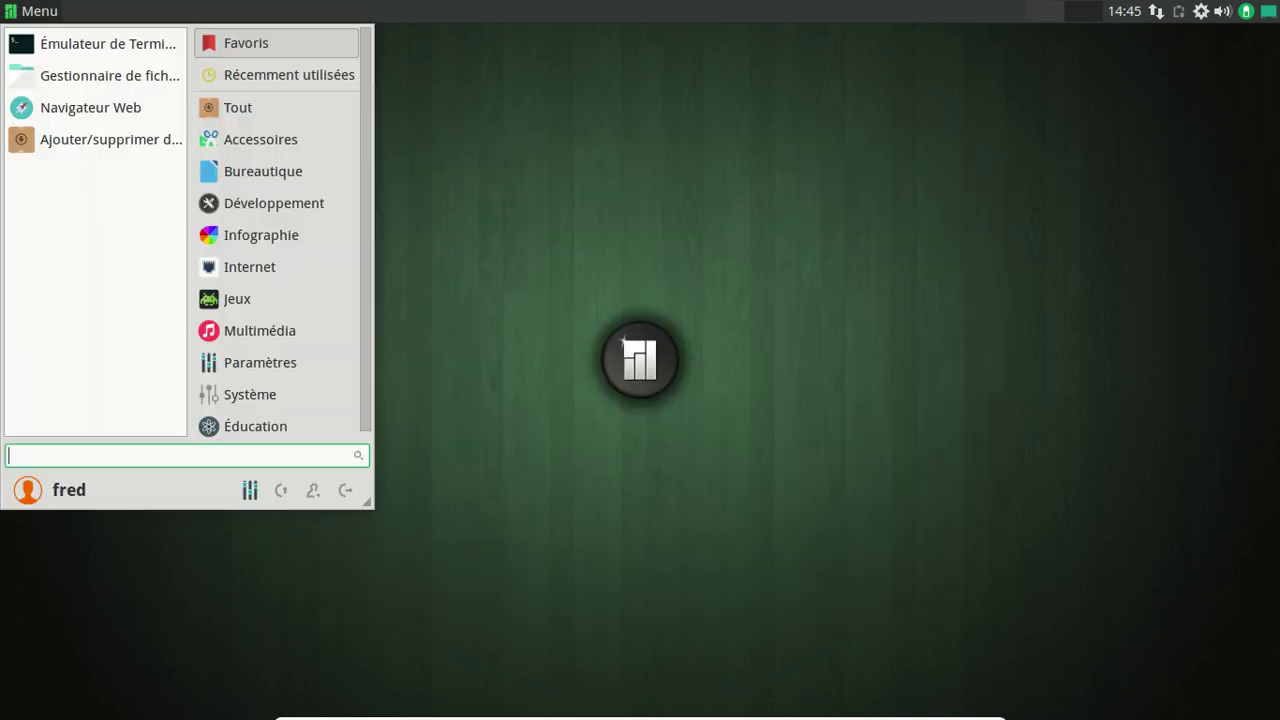
pyautogui.click(305, 356)
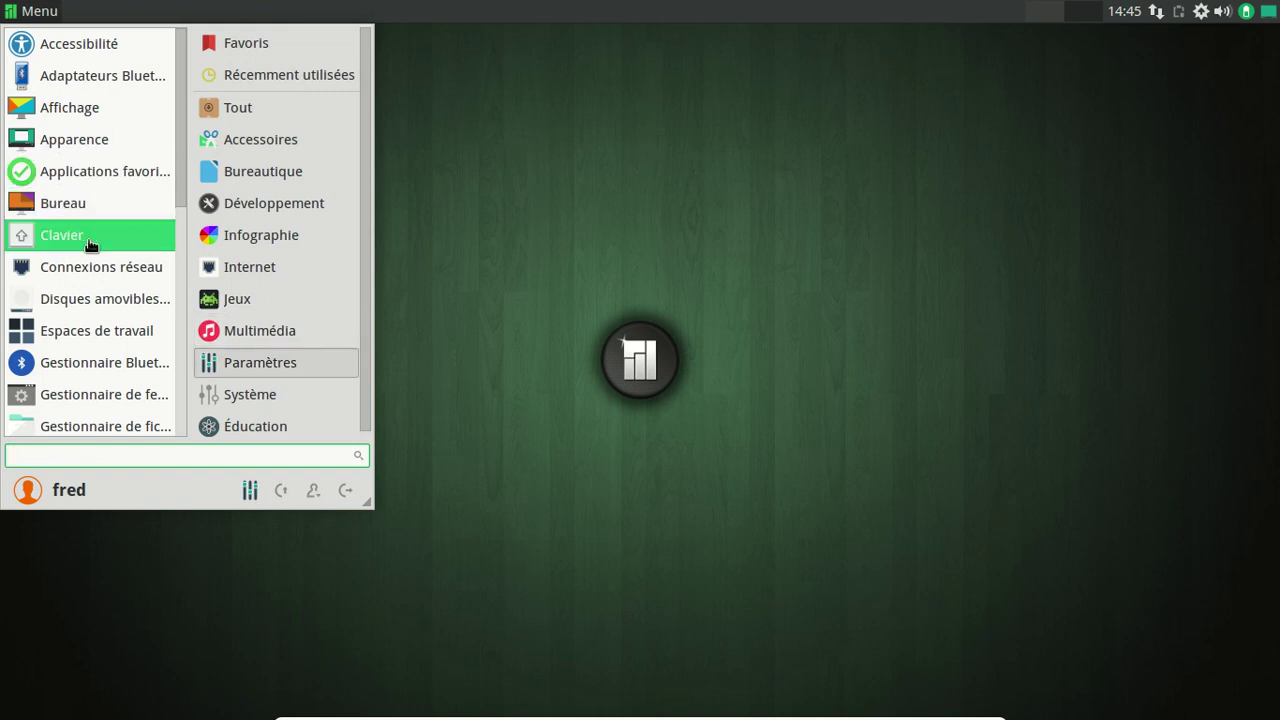
pyautogui.scroll(-3, 125, 361)
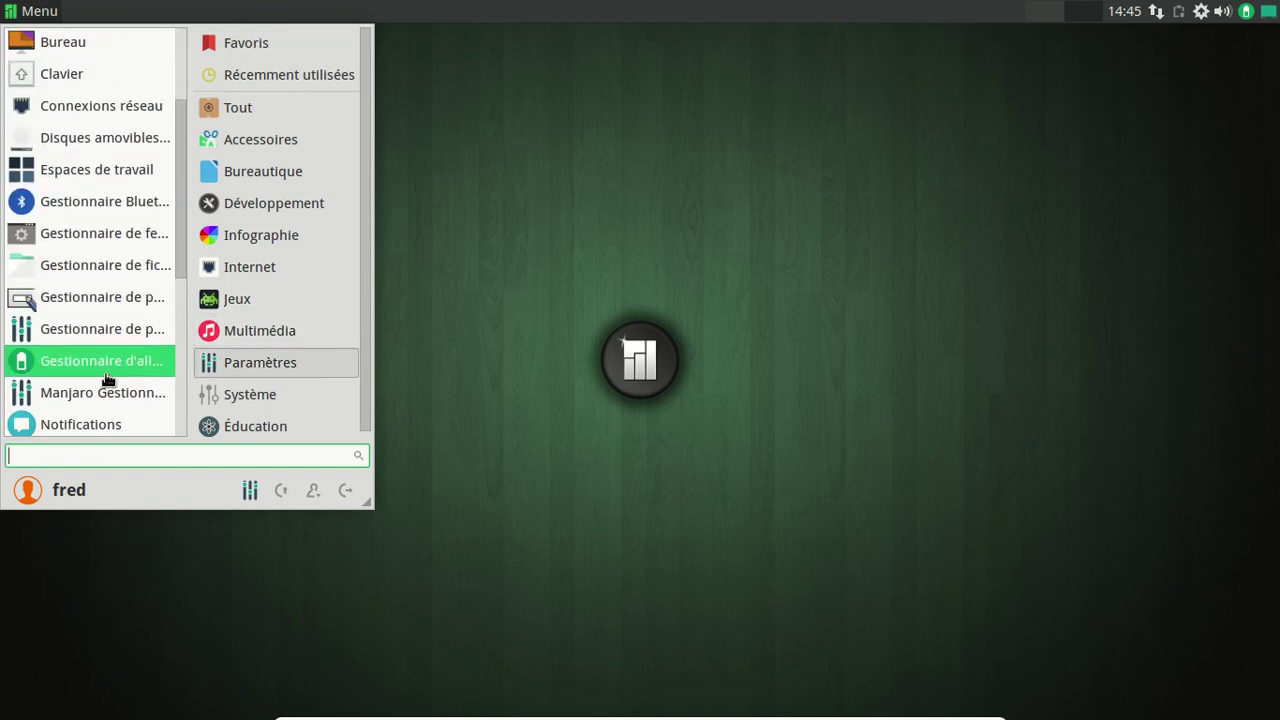
pyautogui.scroll(2, 108, 372)
pyautogui.scroll(1, 108, 377)
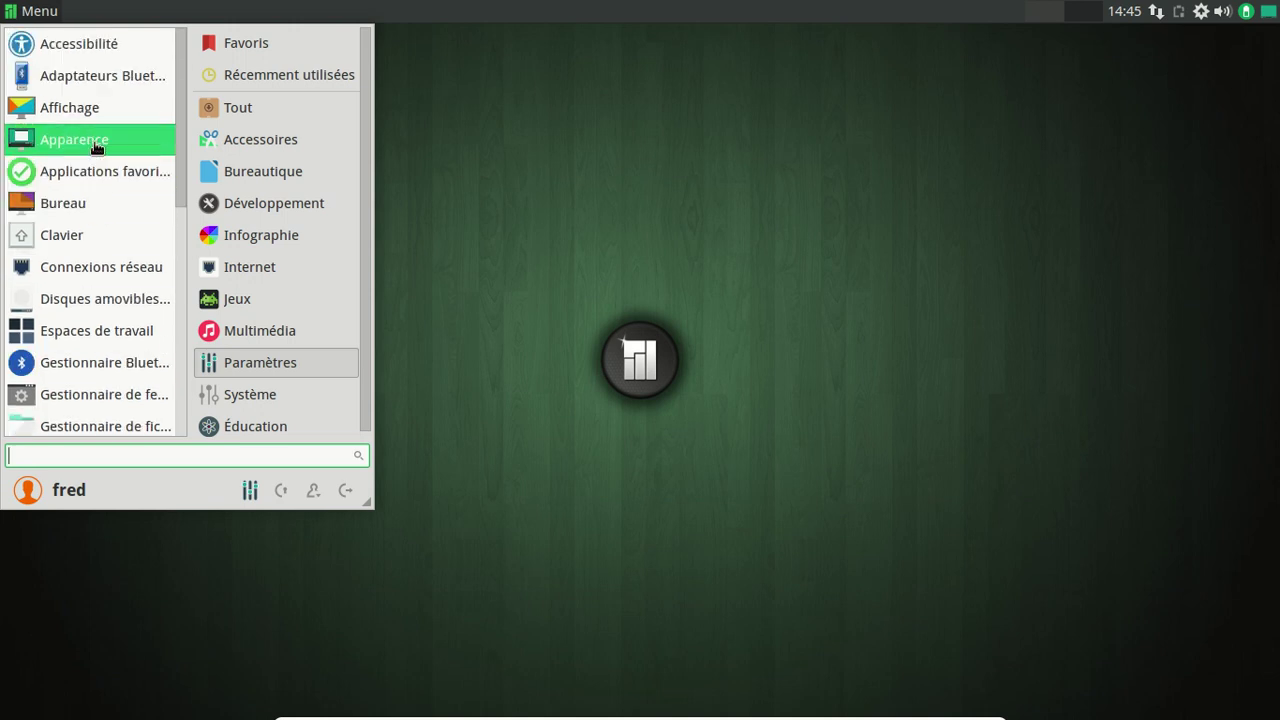
pyautogui.click(94, 146)
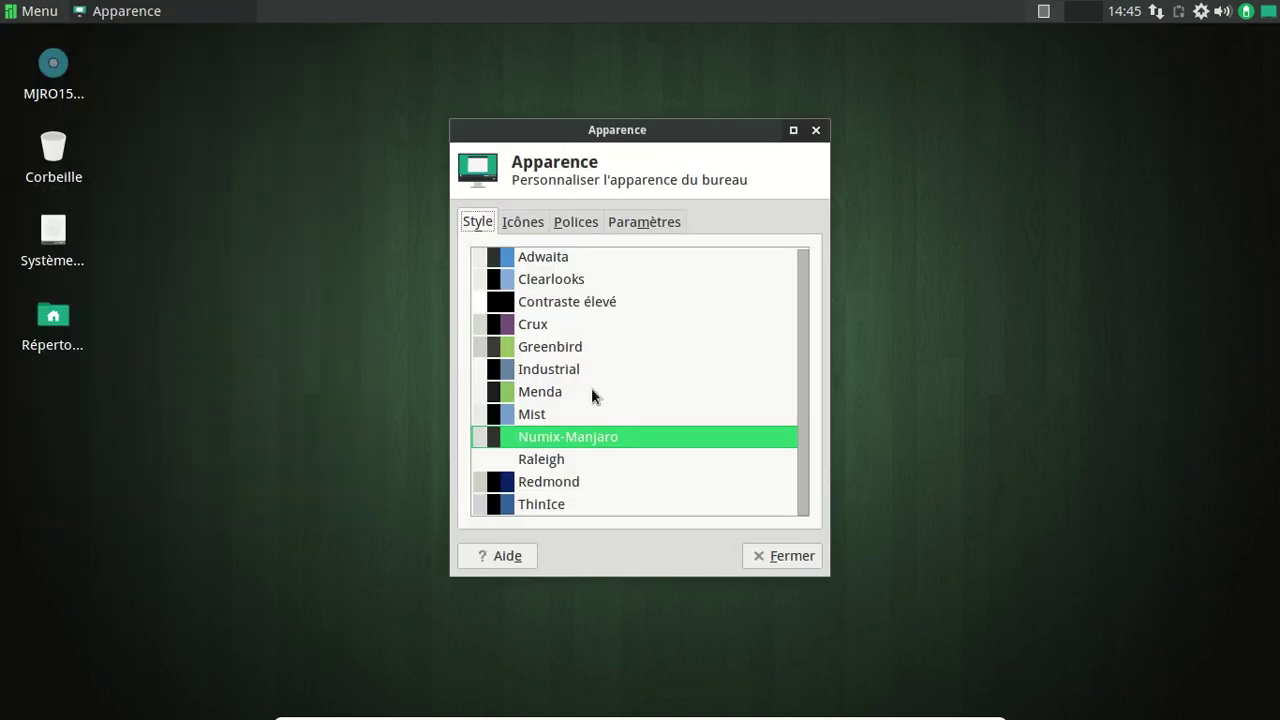
# Apply the Menda style and the Menda-Circle icon theme.
pyautogui.click(570, 396)
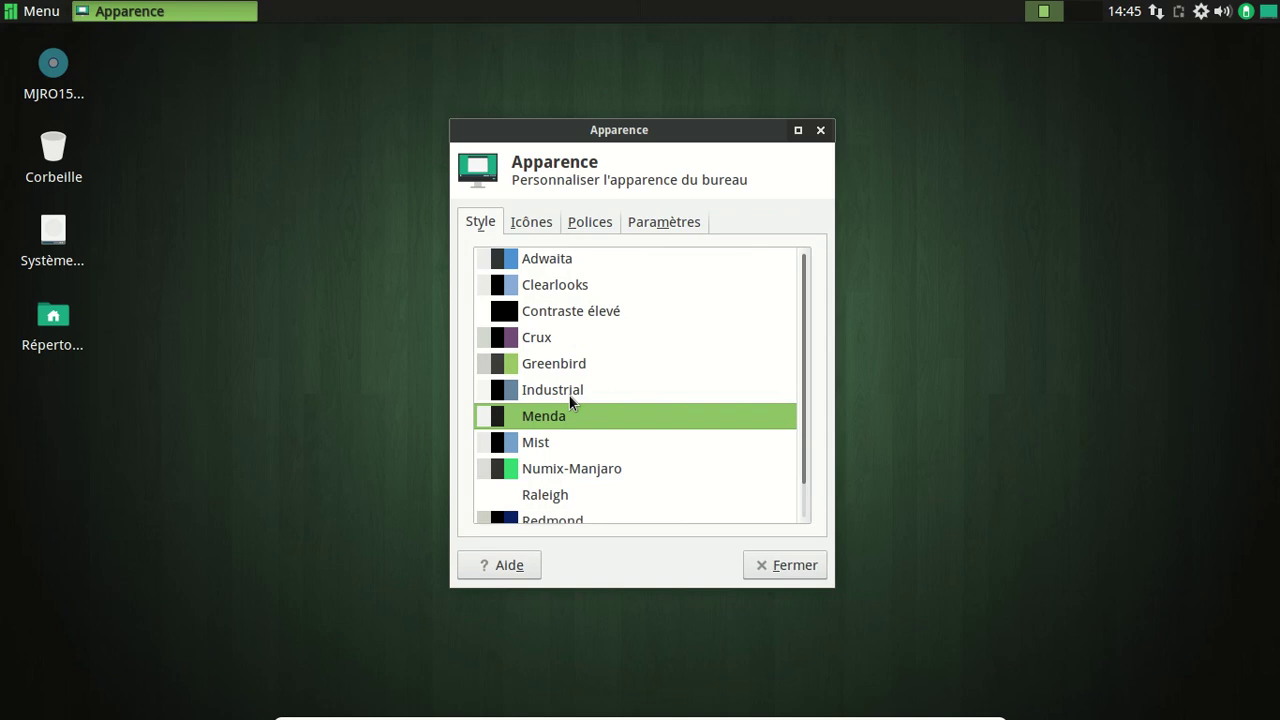
pyautogui.click(527, 222)
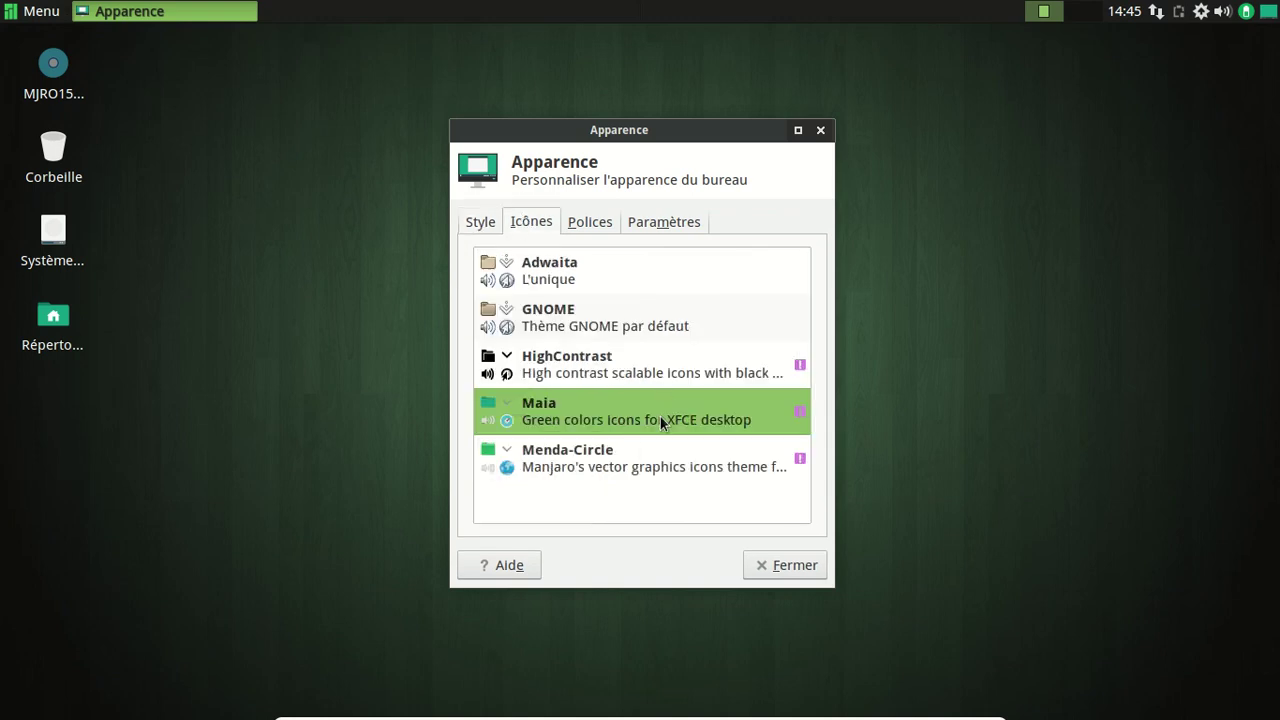
pyautogui.click(640, 451)
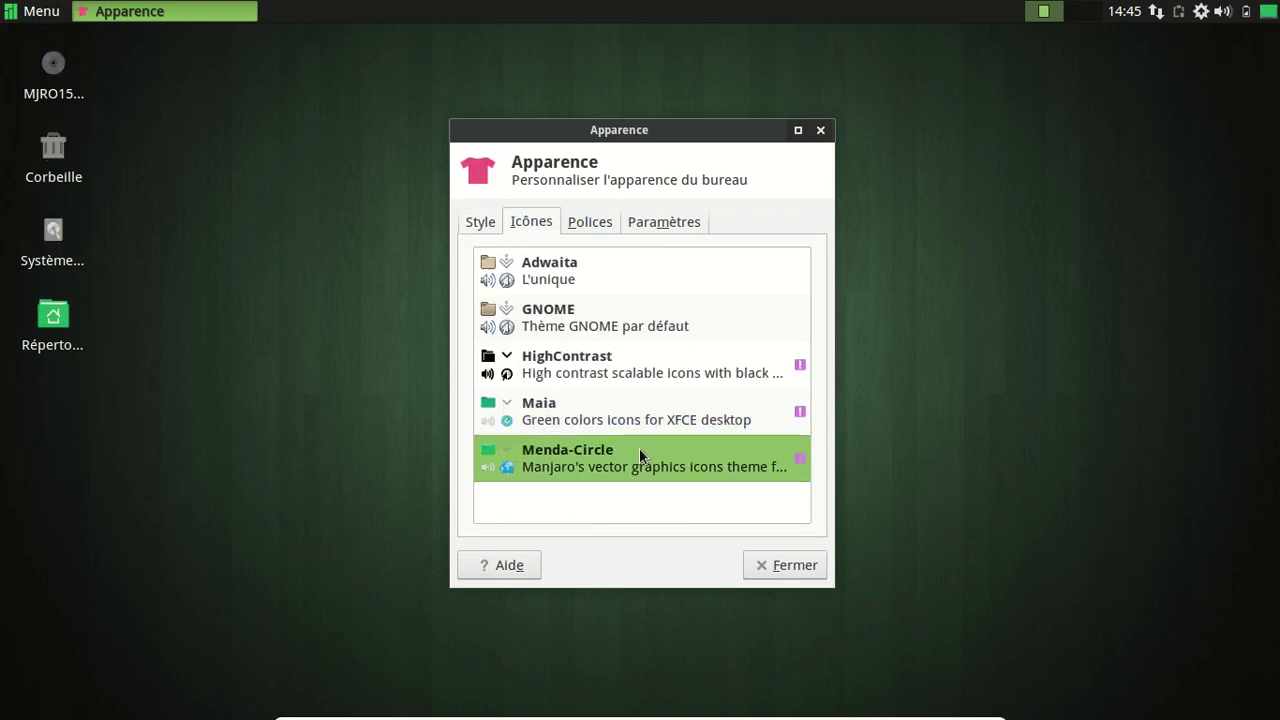
# Preview the new icons in the home folder, then close it and the Apparence settings.
pyautogui.doubleClick(63, 316)
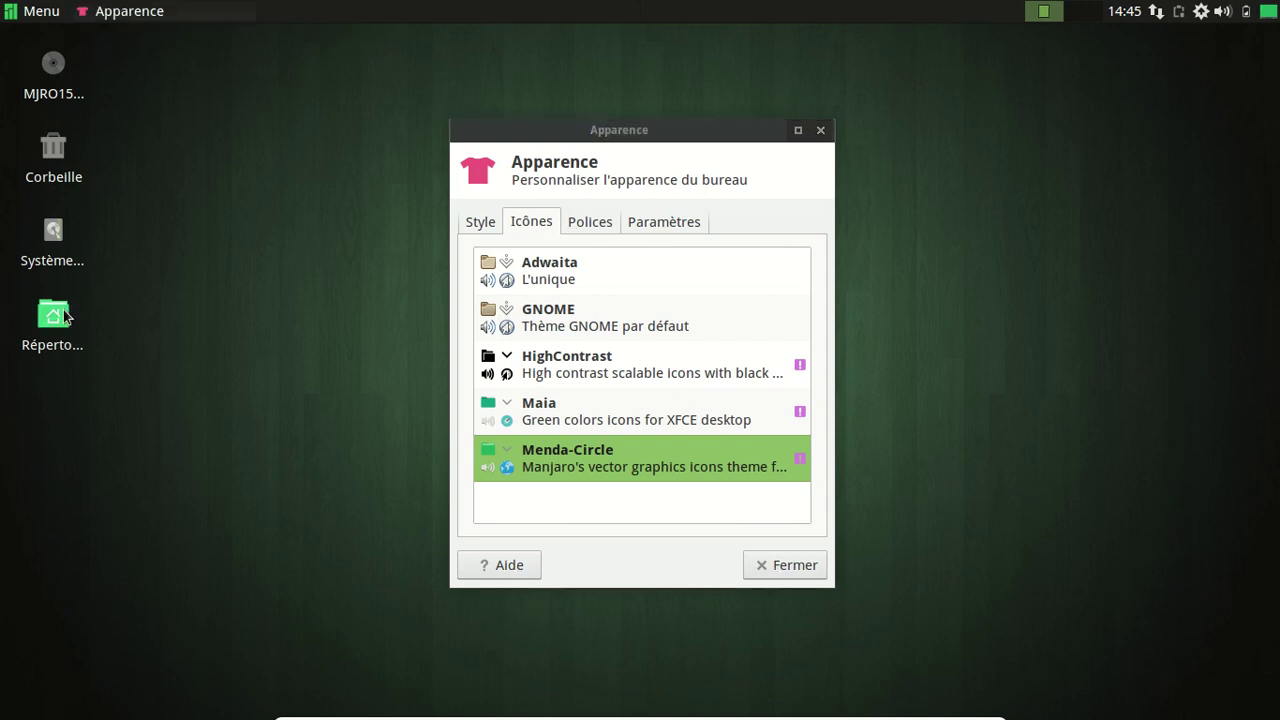
pyautogui.moveTo(286, 263); pyautogui.dragTo(494, 118)
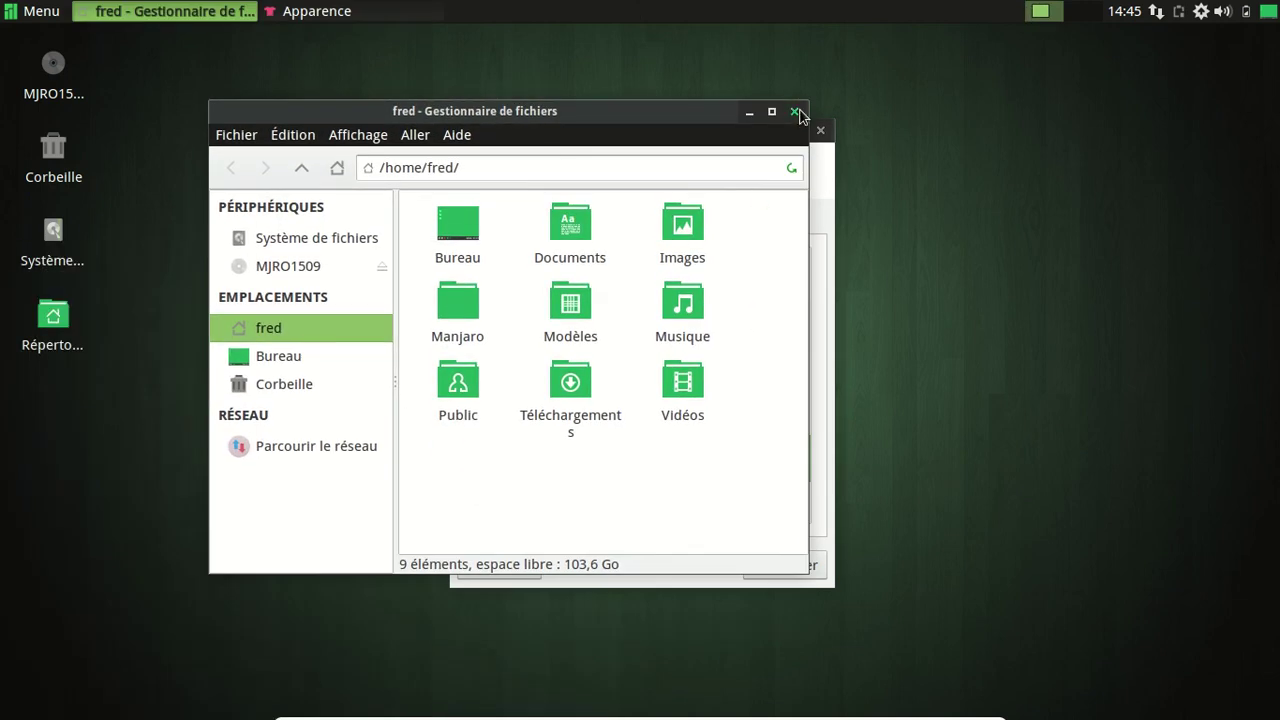
pyautogui.click(795, 111)
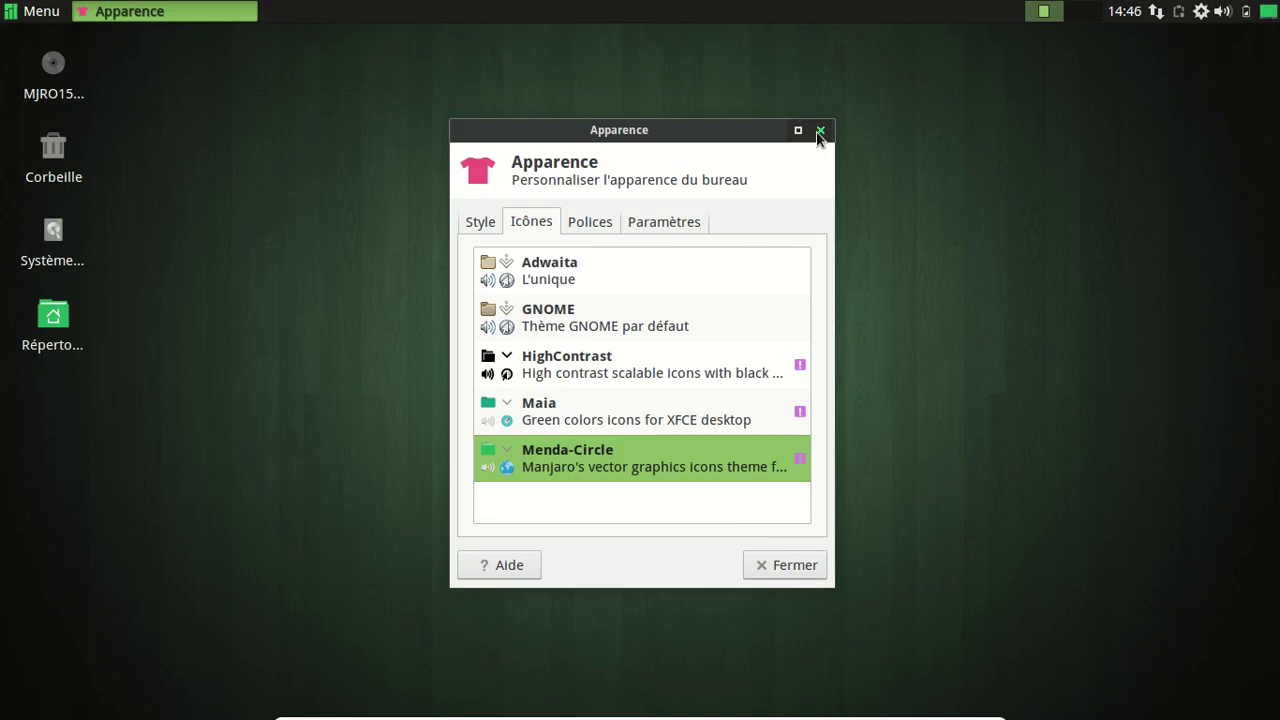
pyautogui.click(819, 131)
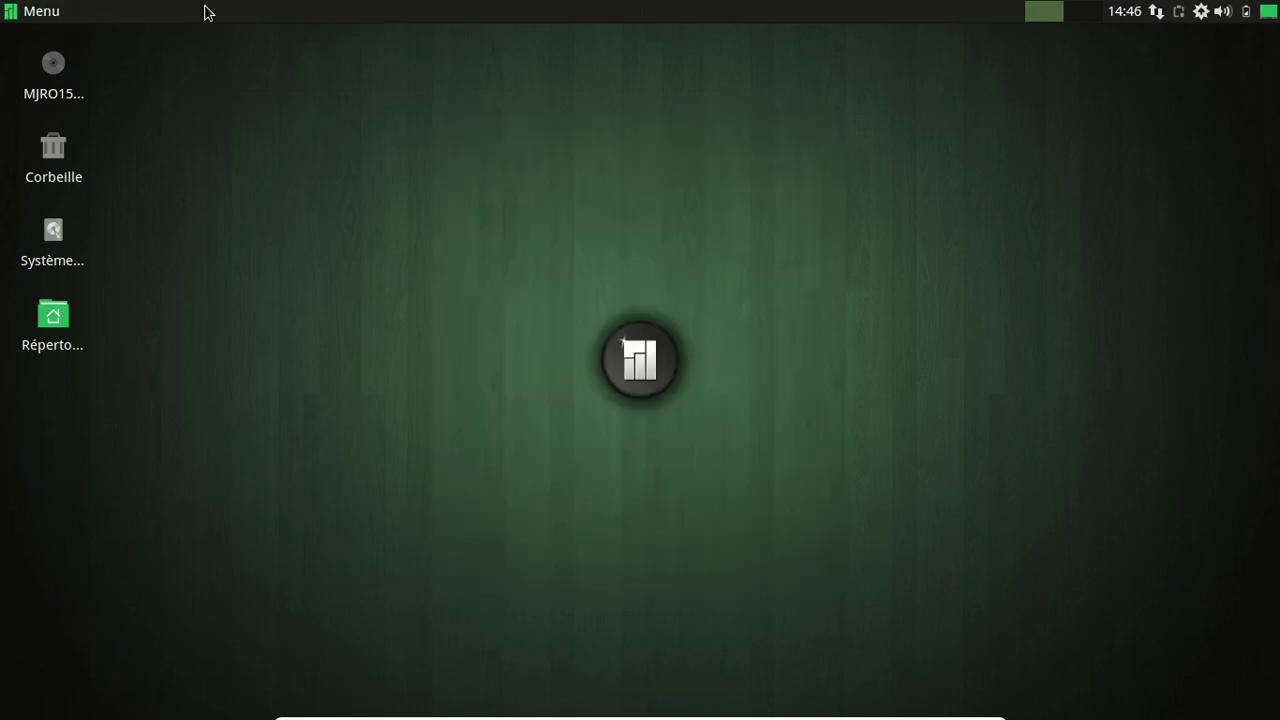
# Open the panel preferences and look through its display, appearance and items tabs.
pyautogui.rightClick(320, 8)
pyautogui.moveTo(438, 147)
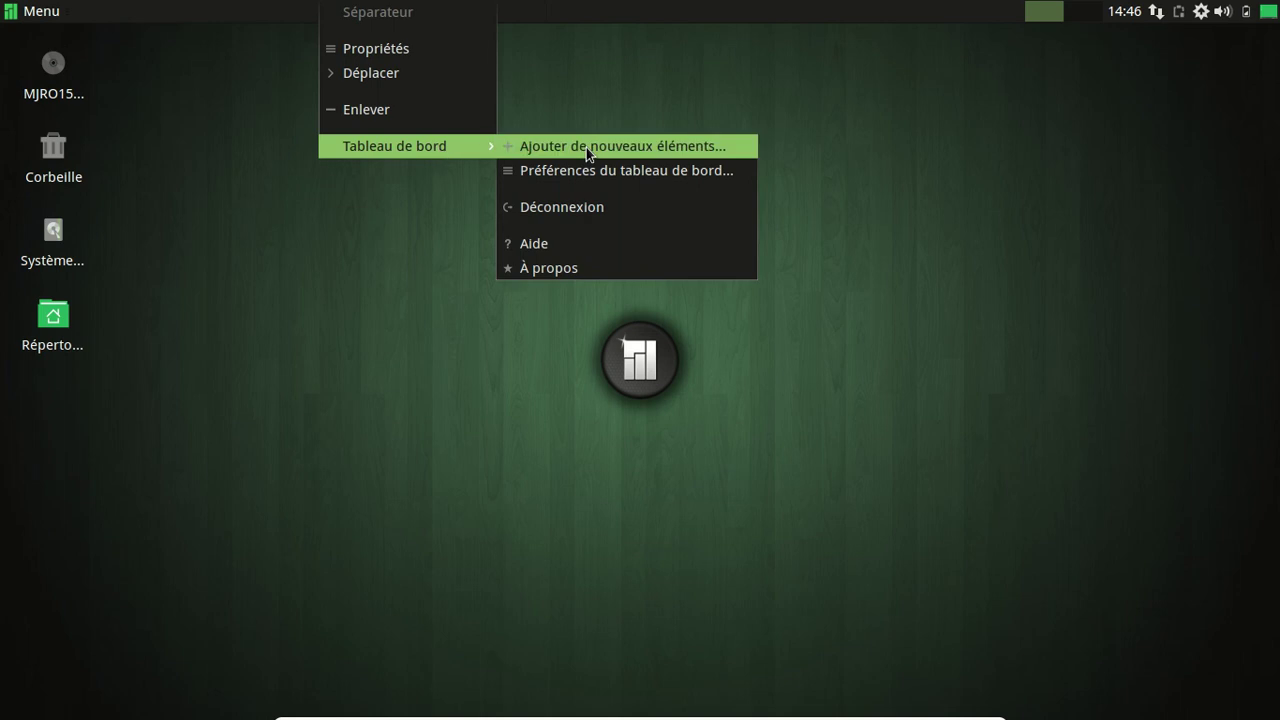
pyautogui.click(600, 171)
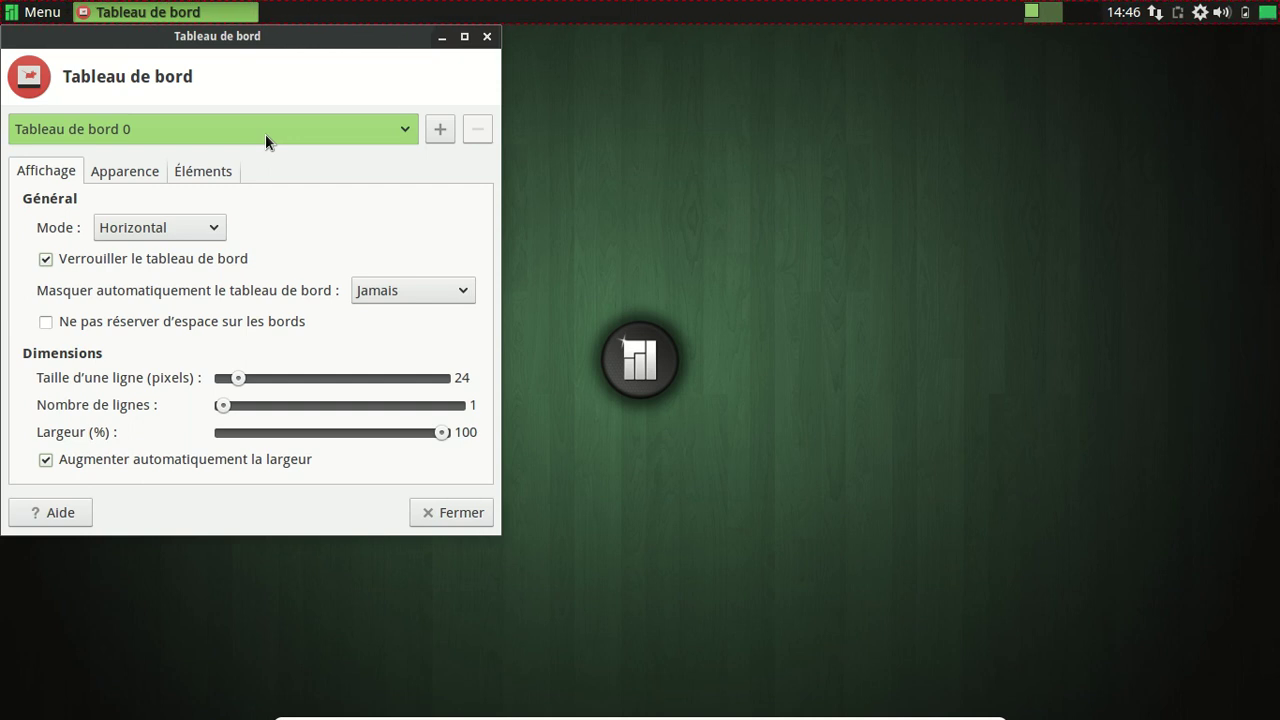
pyautogui.click(115, 166)
pyautogui.click(195, 171)
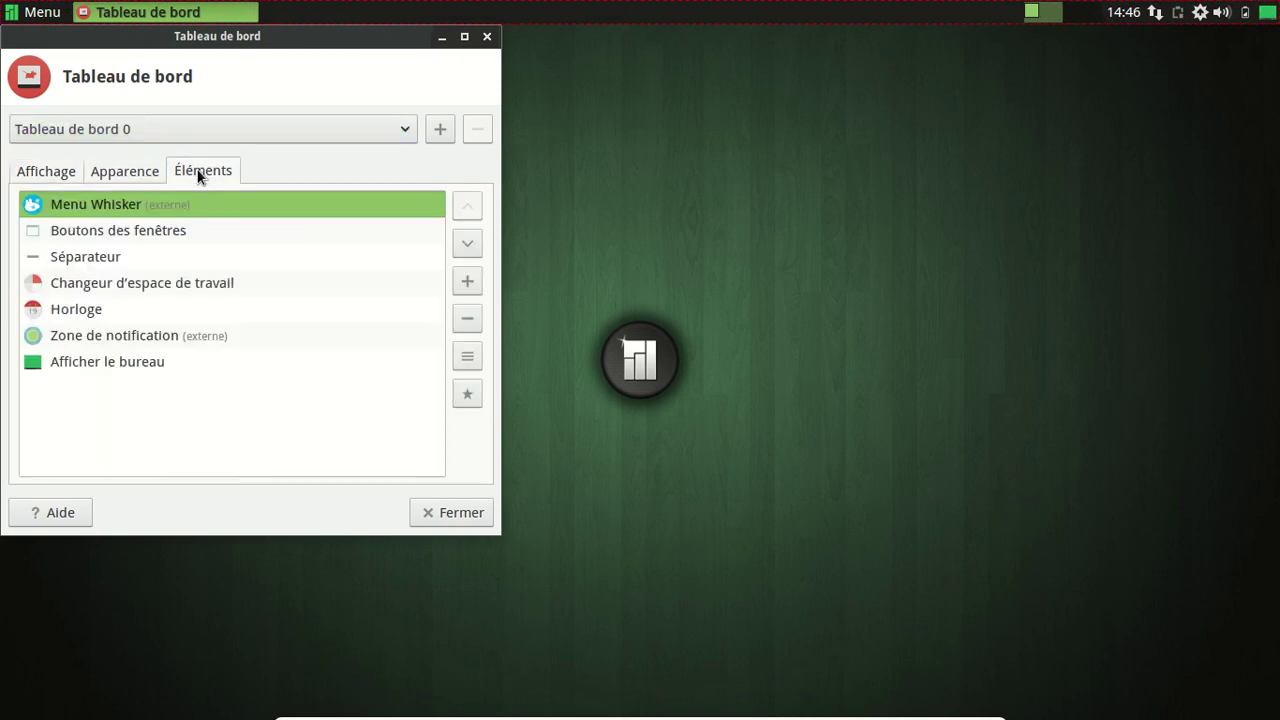
pyautogui.click(117, 169)
pyautogui.click(42, 177)
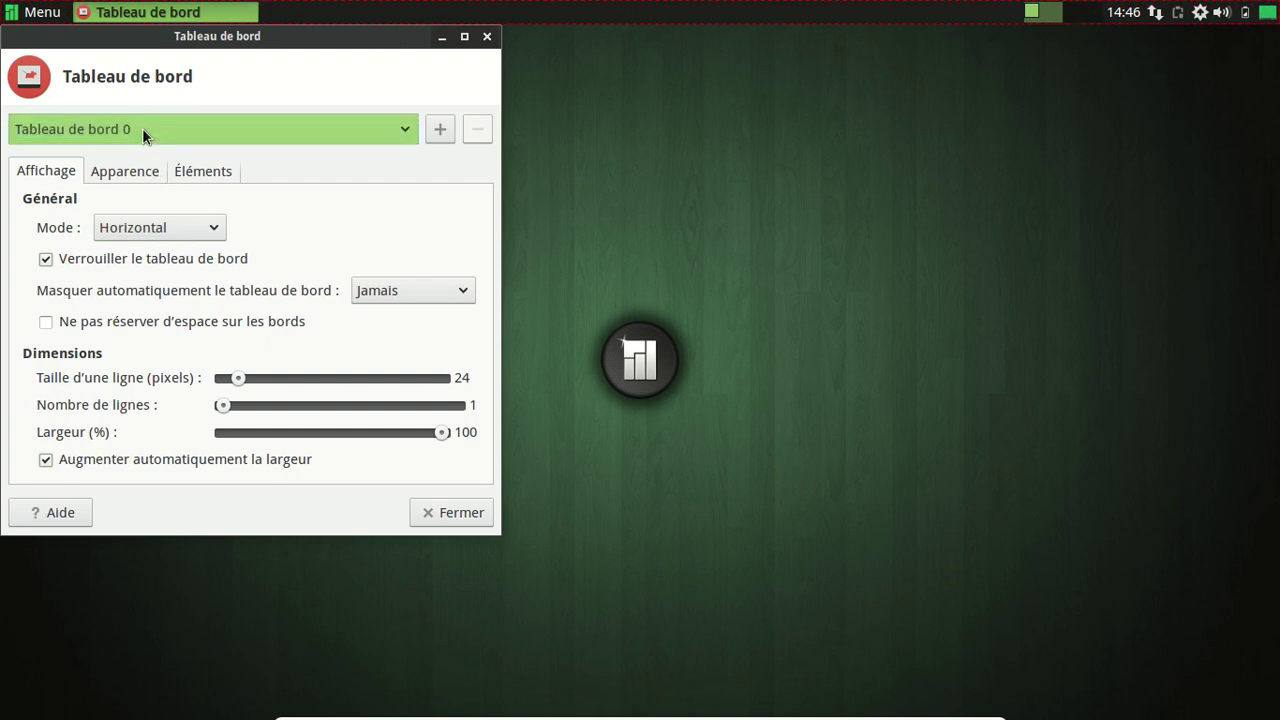
# Try the desktop bar panel mode, then set the panel back to horizontal.
pyautogui.click(172, 219)
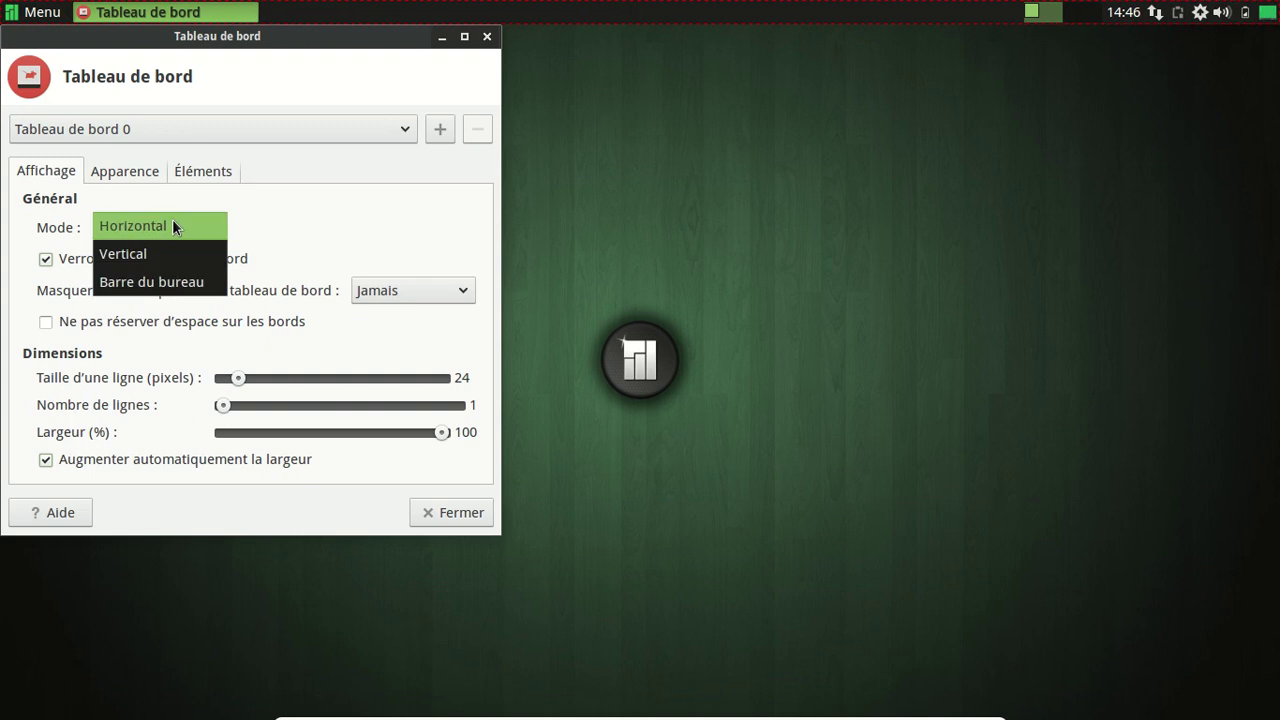
pyautogui.click(172, 280)
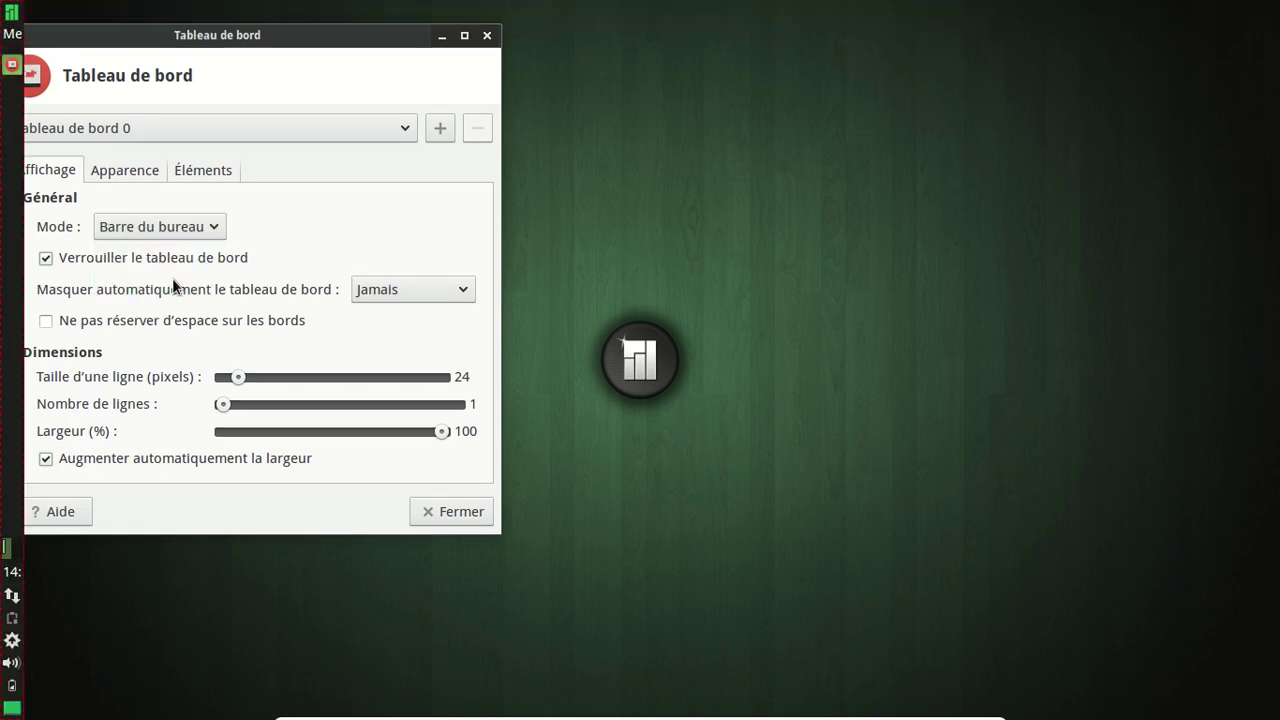
pyautogui.click(163, 229)
pyautogui.click(160, 170)
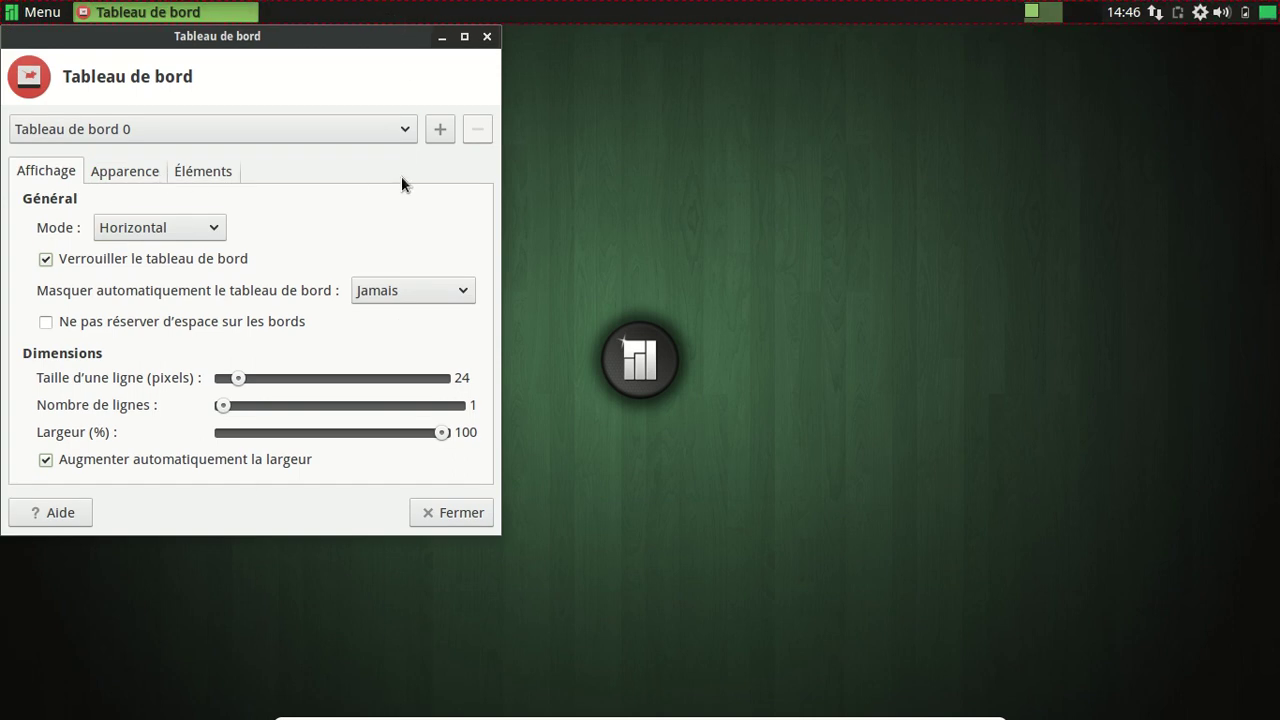
# Unlock the panel, drag it to the bottom edge, and close its preferences.
pyautogui.click(139, 181)
pyautogui.click(182, 176)
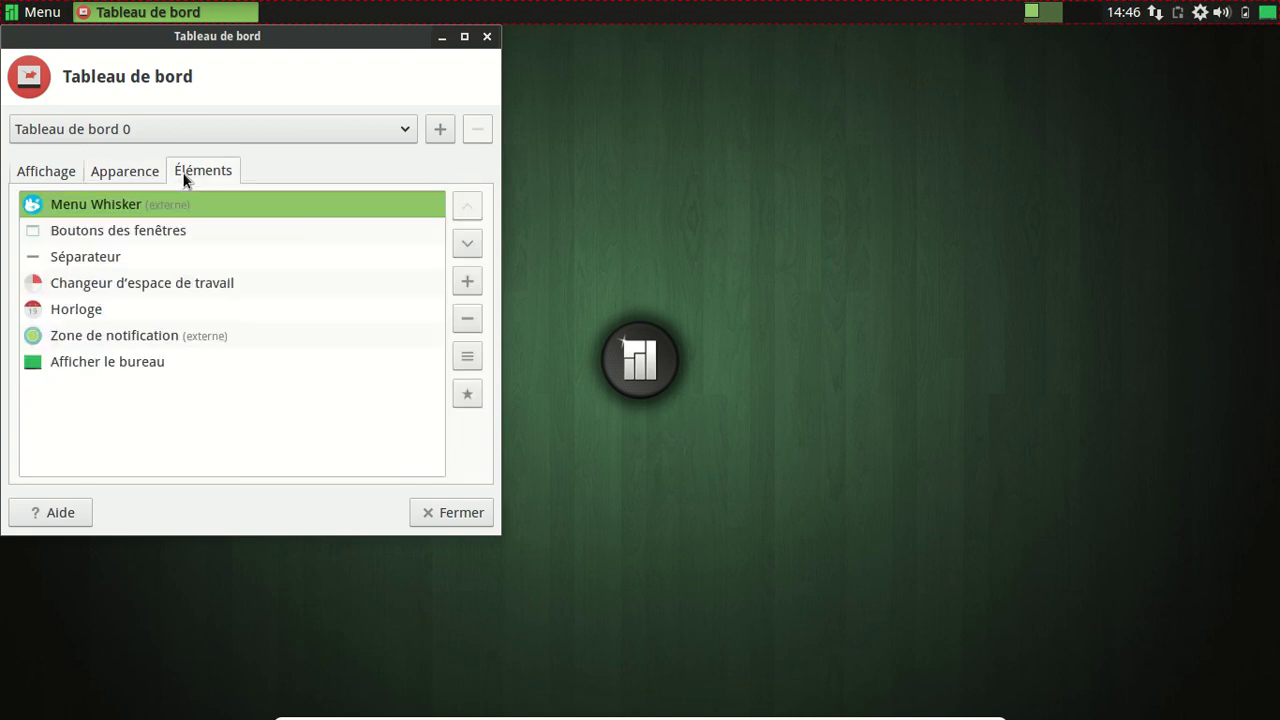
pyautogui.click(147, 172)
pyautogui.click(40, 176)
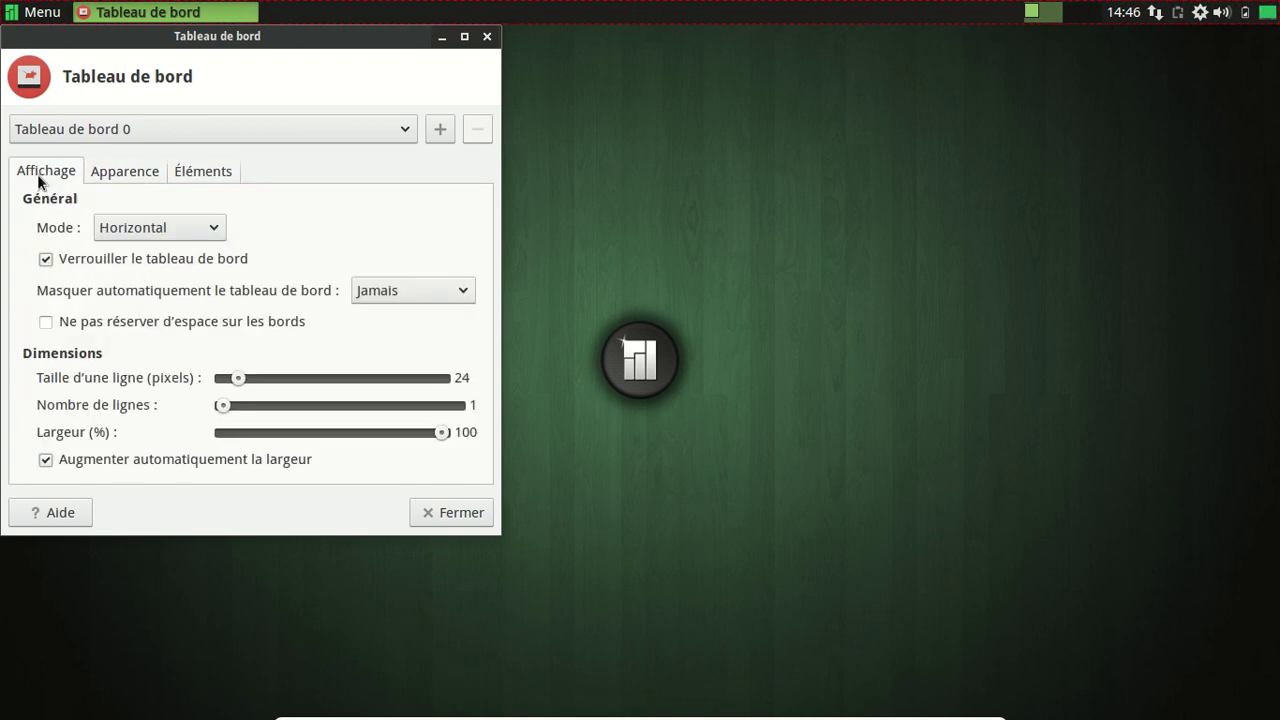
pyautogui.click(84, 257)
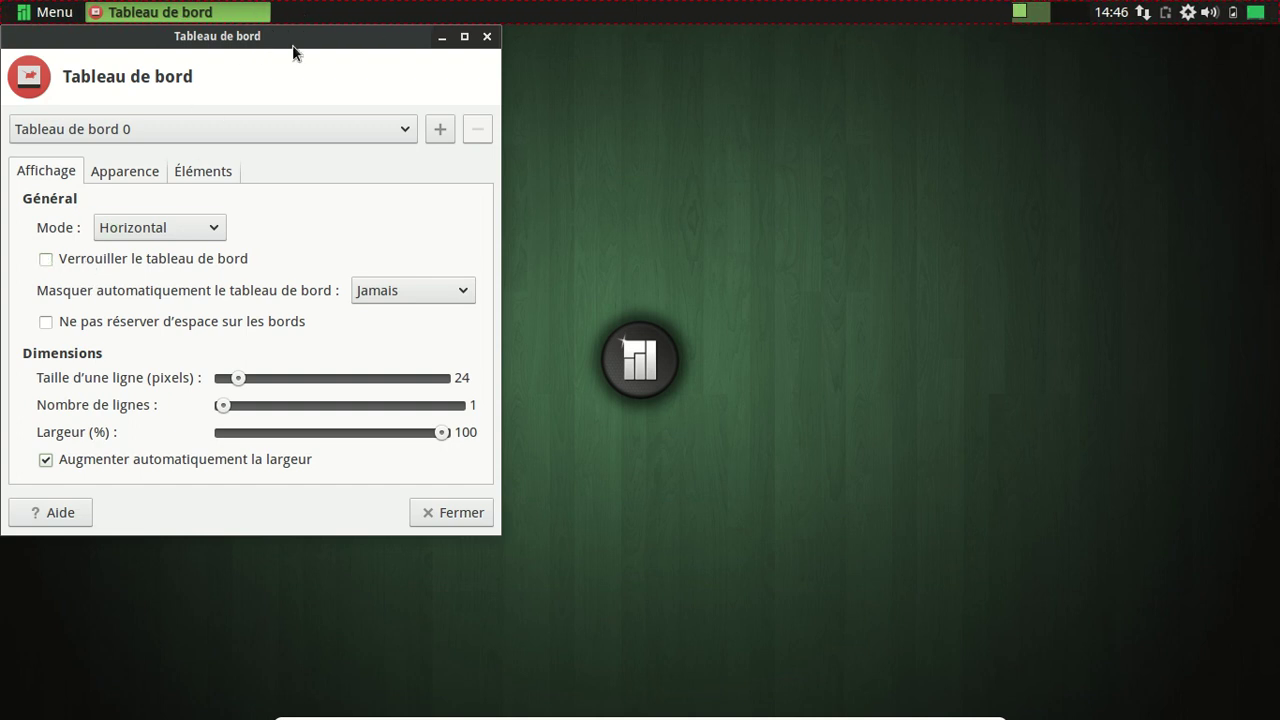
pyautogui.moveTo(8, 12); pyautogui.dragTo(22, 710)
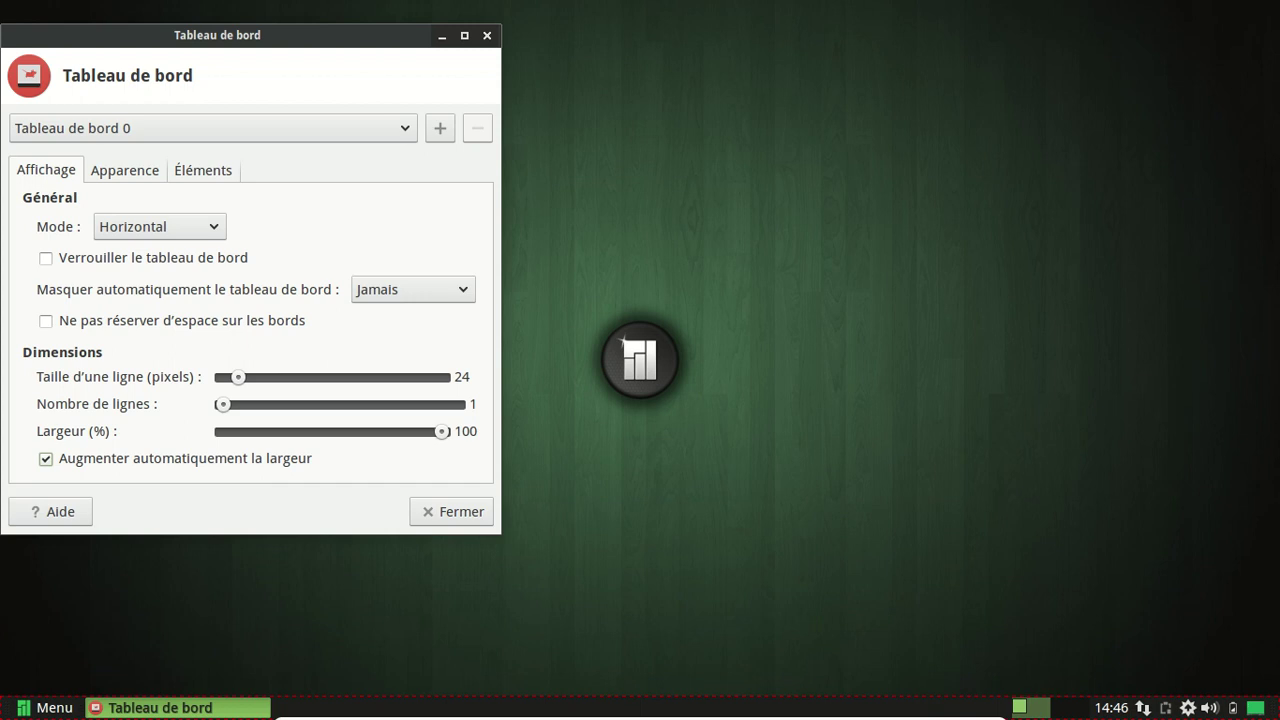
pyautogui.click(449, 516)
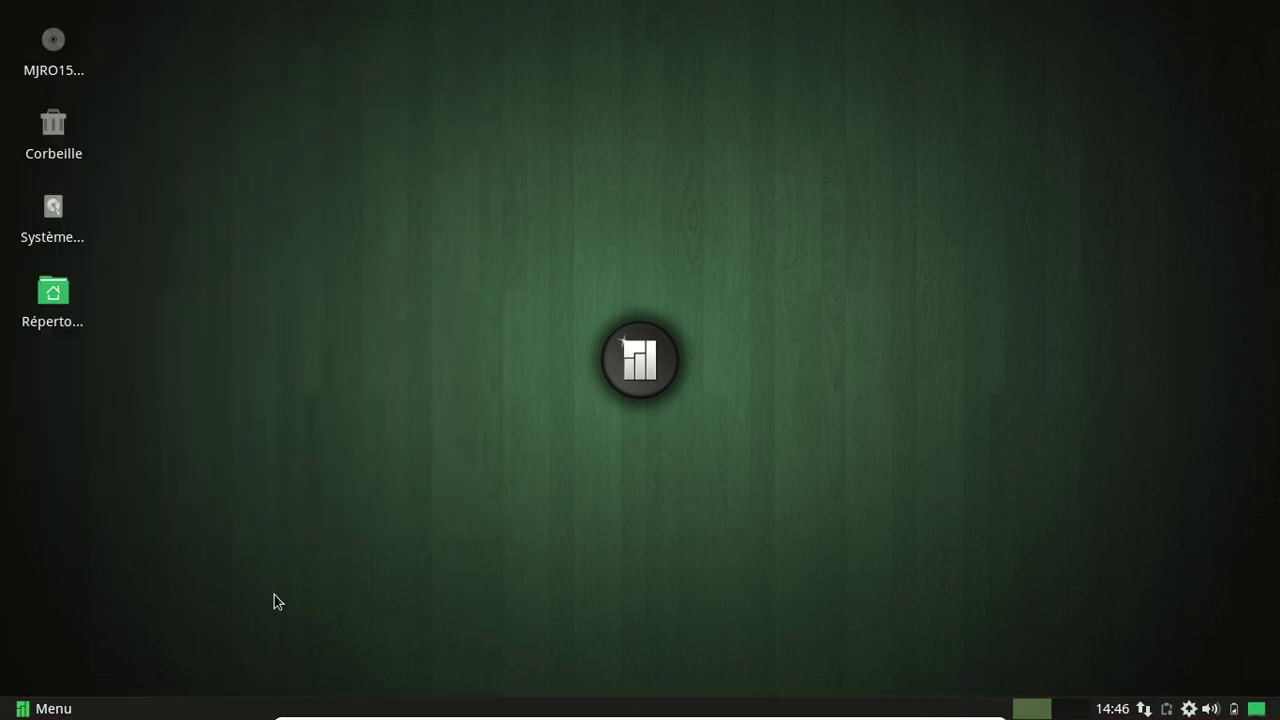
# Search the application menu for 'util' and 'about' to look for the user-info tool.
pyautogui.click(62, 708)
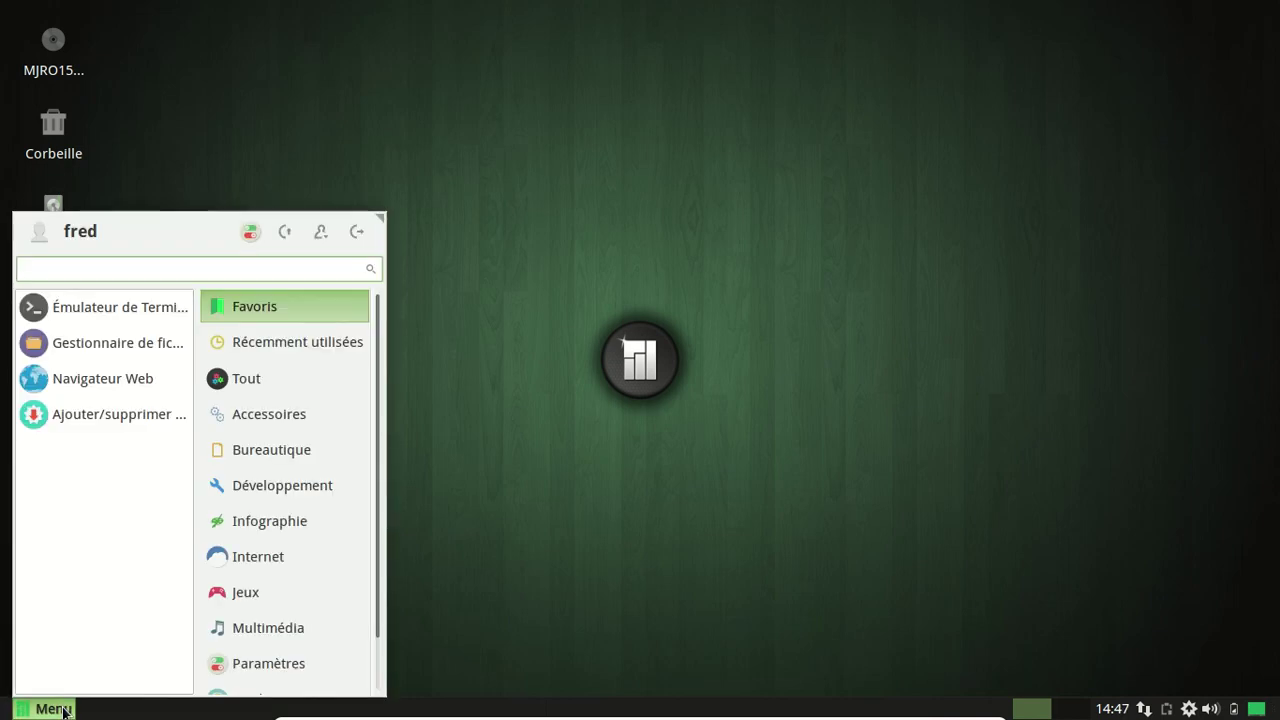
pyautogui.click(388, 490)
pyautogui.click(40, 711)
pyautogui.write('util')
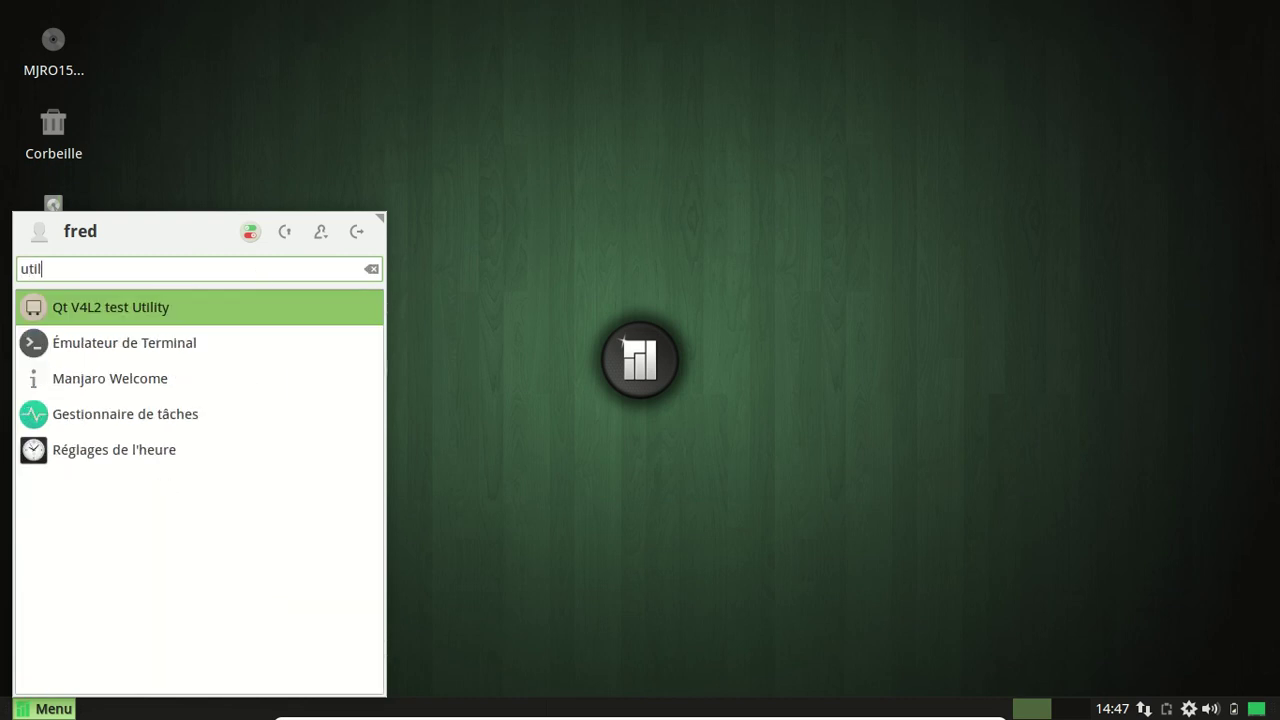
pyautogui.press('BackSpace')
pyautogui.press('BackSpace')
pyautogui.press('BackSpace')
pyautogui.press('BackSpace')
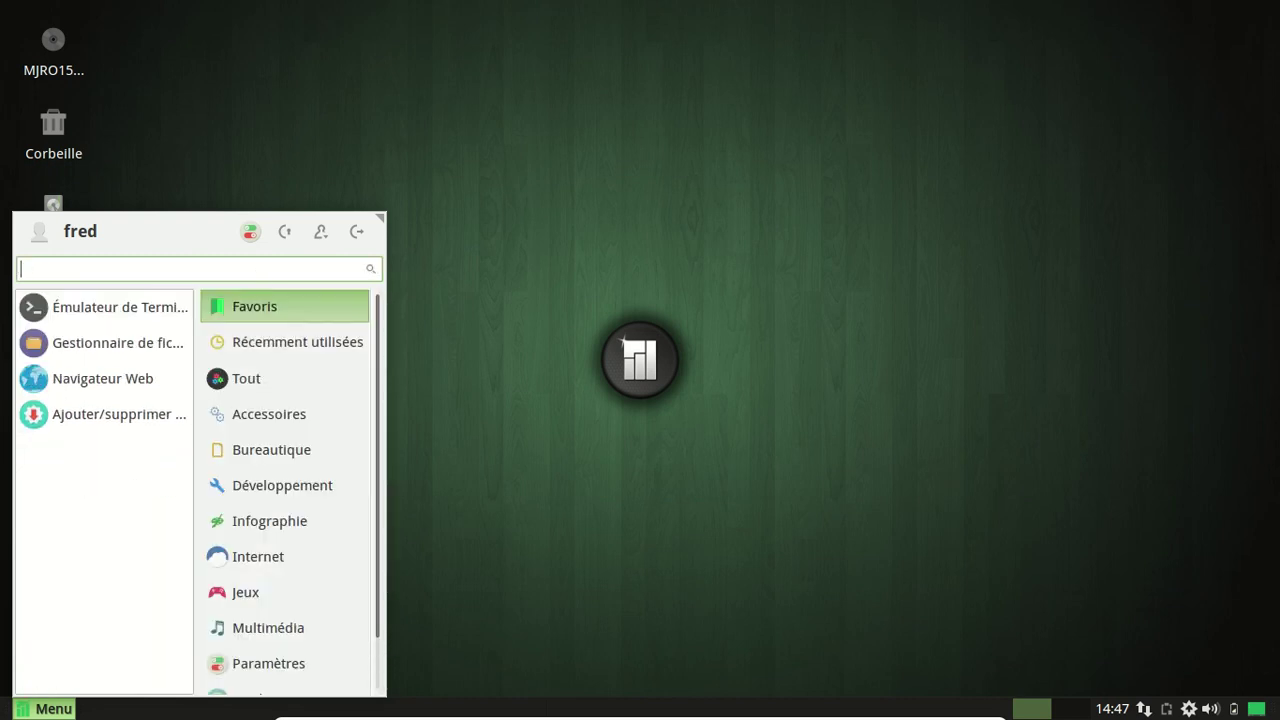
pyautogui.write('about')
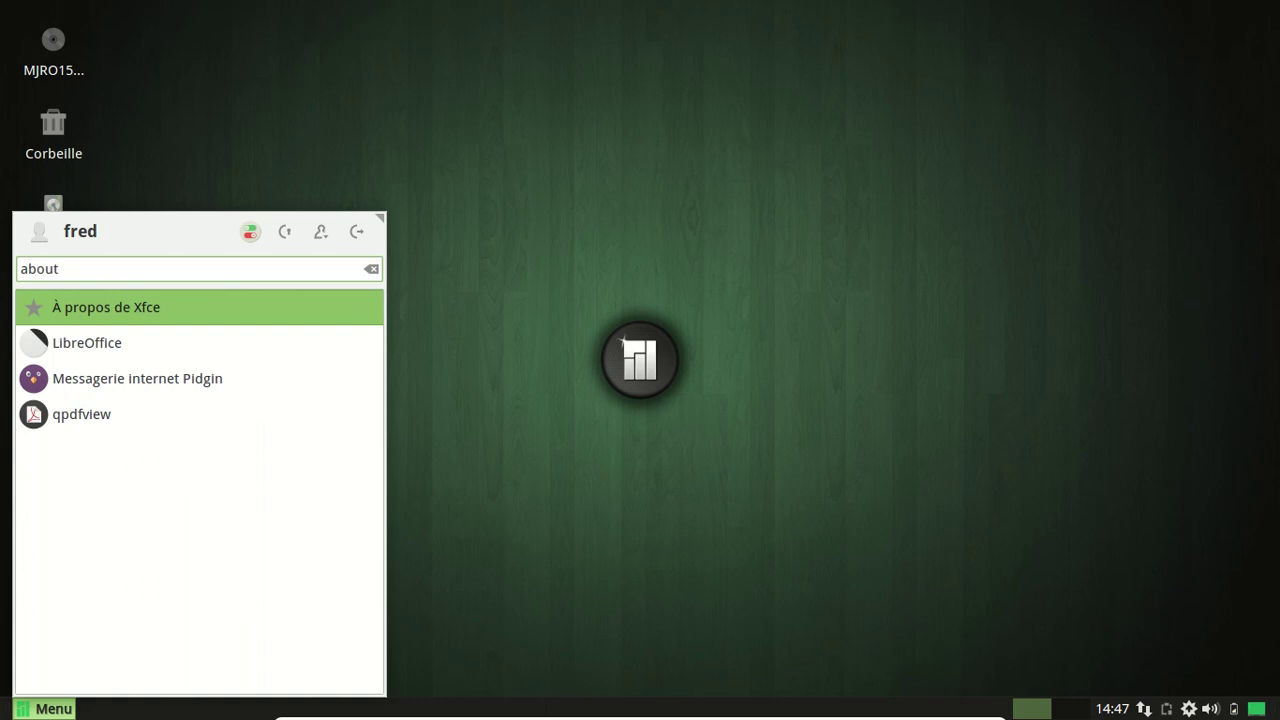
pyautogui.press('BackSpace')
pyautogui.press('BackSpace')
pyautogui.press('BackSpace')
pyautogui.press('BackSpace')
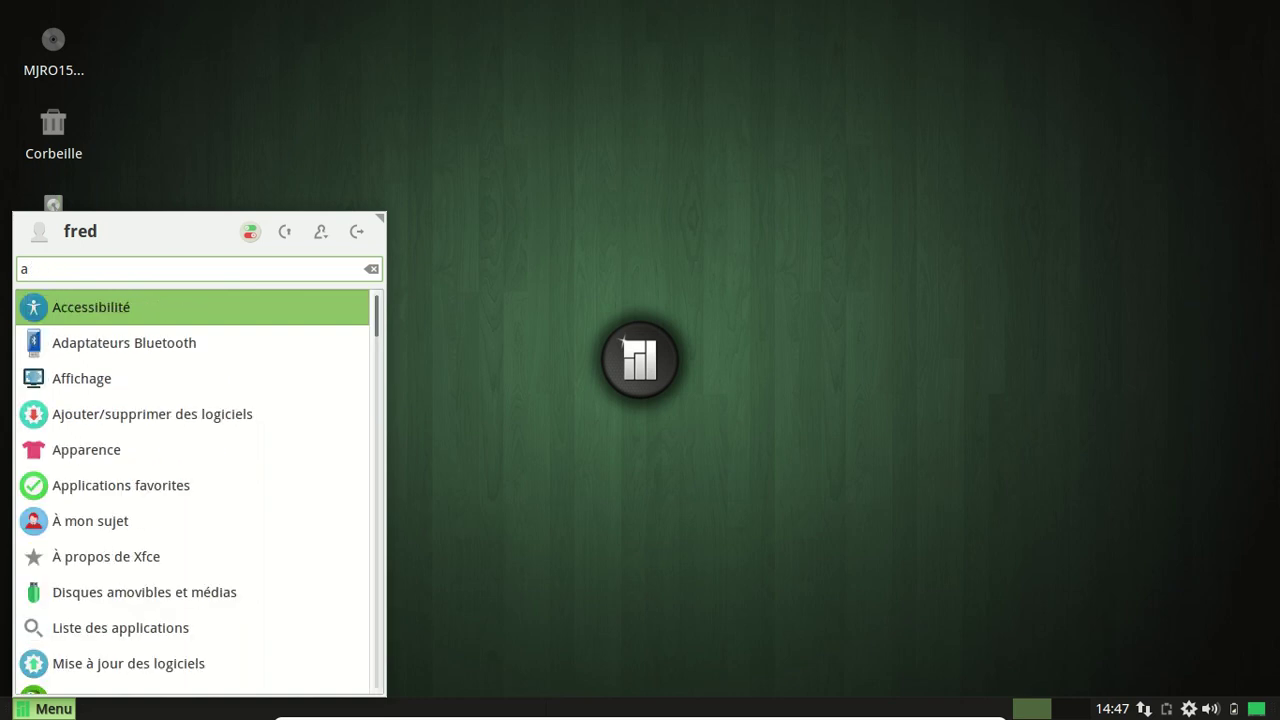
pyautogui.press('Down')
pyautogui.press('Down')
pyautogui.press('Down')
pyautogui.press('Down')
pyautogui.press('Down')
pyautogui.press('Down')
pyautogui.press('Escape')
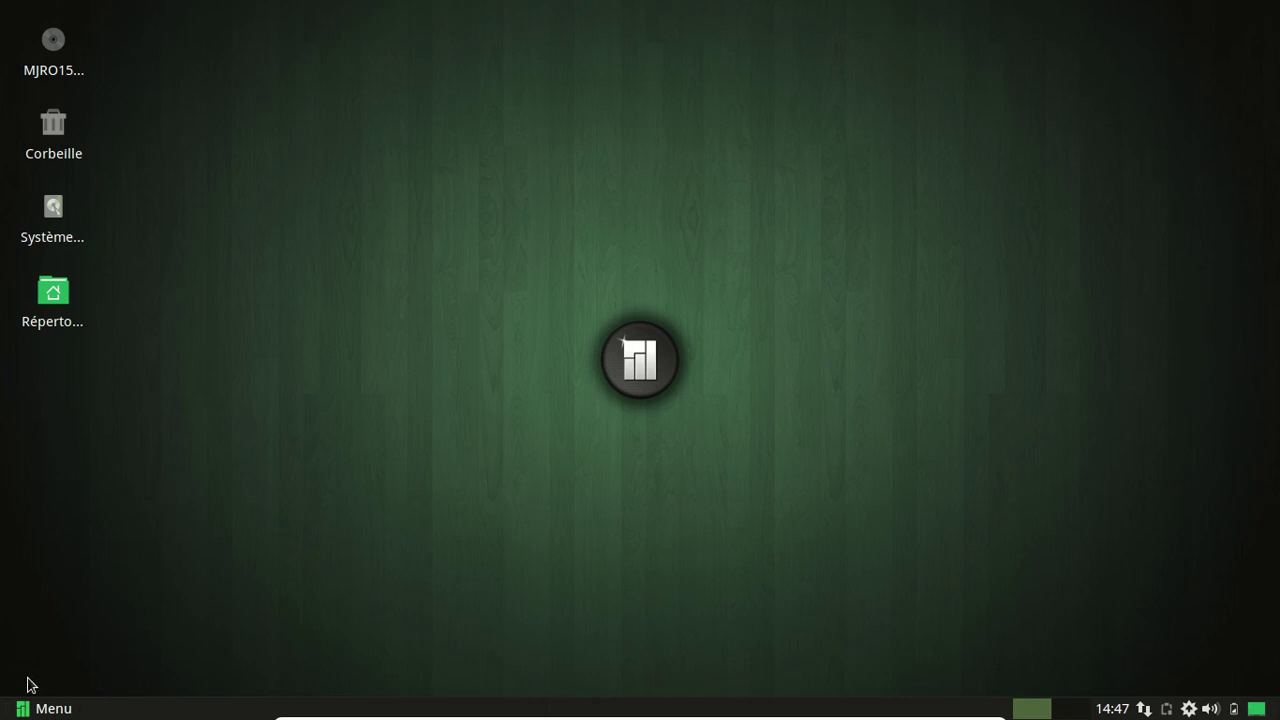
# Find À mon sujet in the Paramètres category, then search the menu for 'setting'.
pyautogui.click(45, 710)
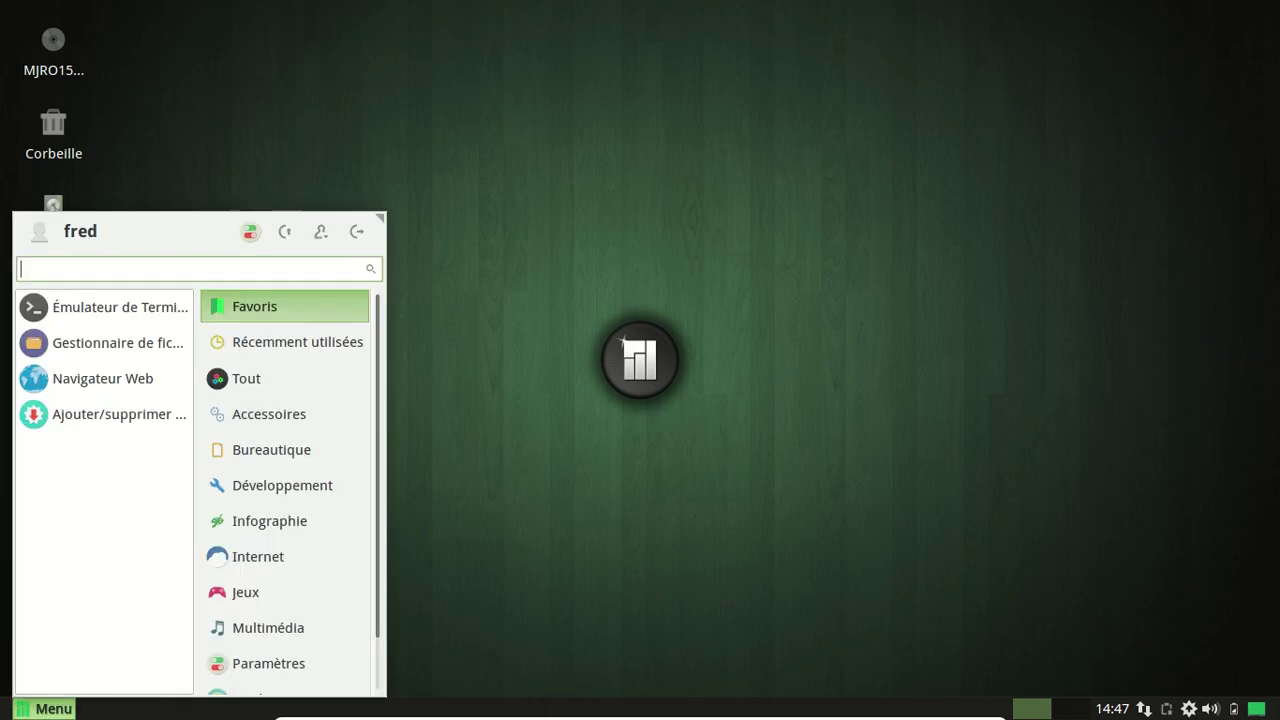
pyautogui.click(257, 660)
pyautogui.moveTo(187, 375); pyautogui.dragTo(190, 629)
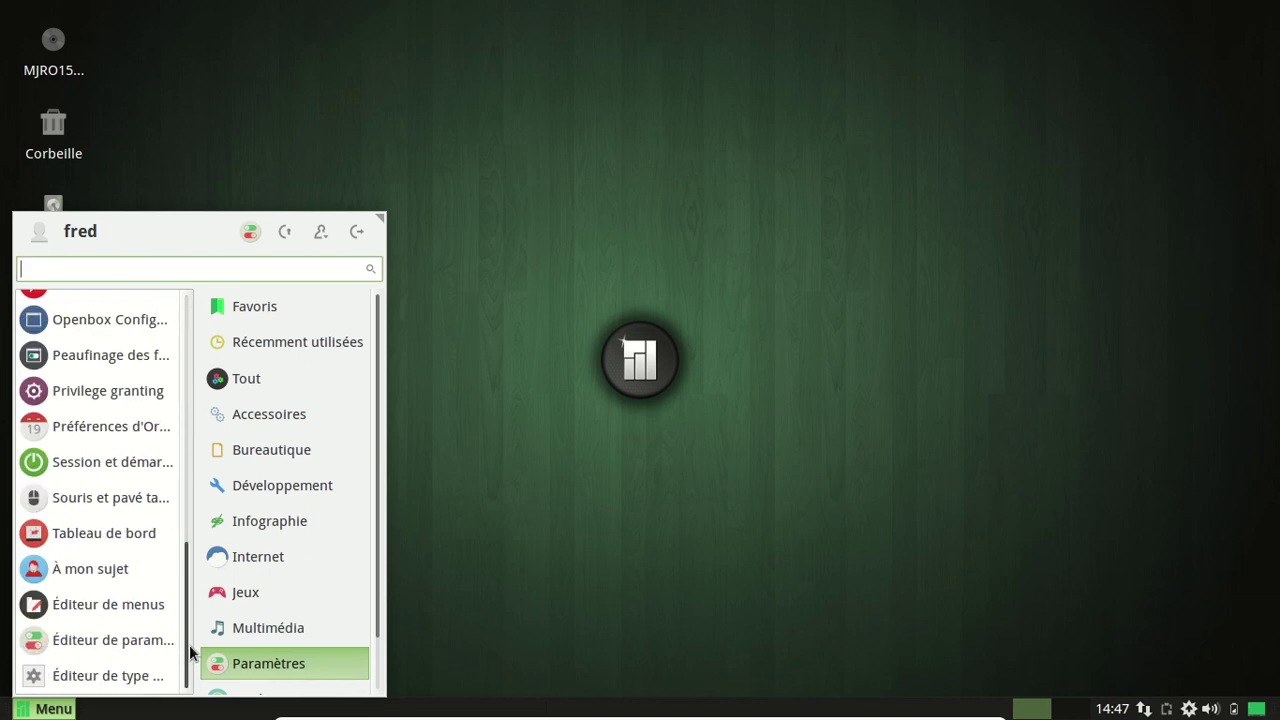
pyautogui.click(128, 575)
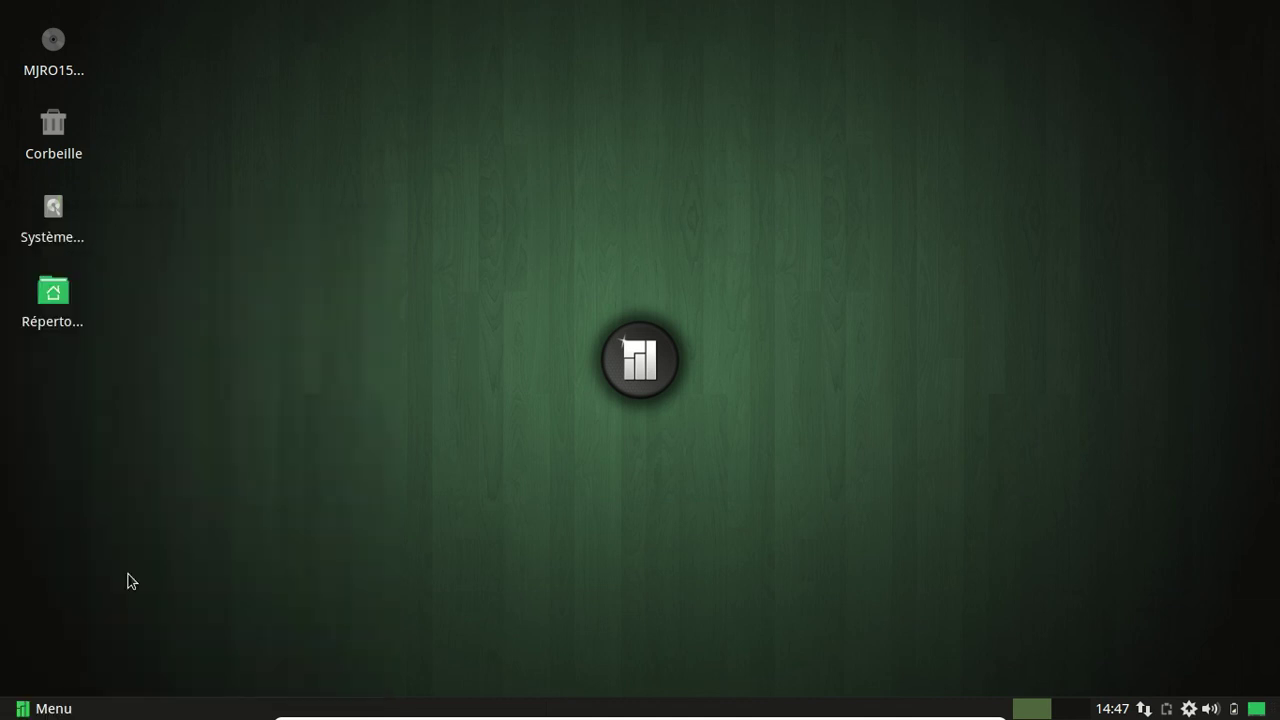
pyautogui.click(42, 708)
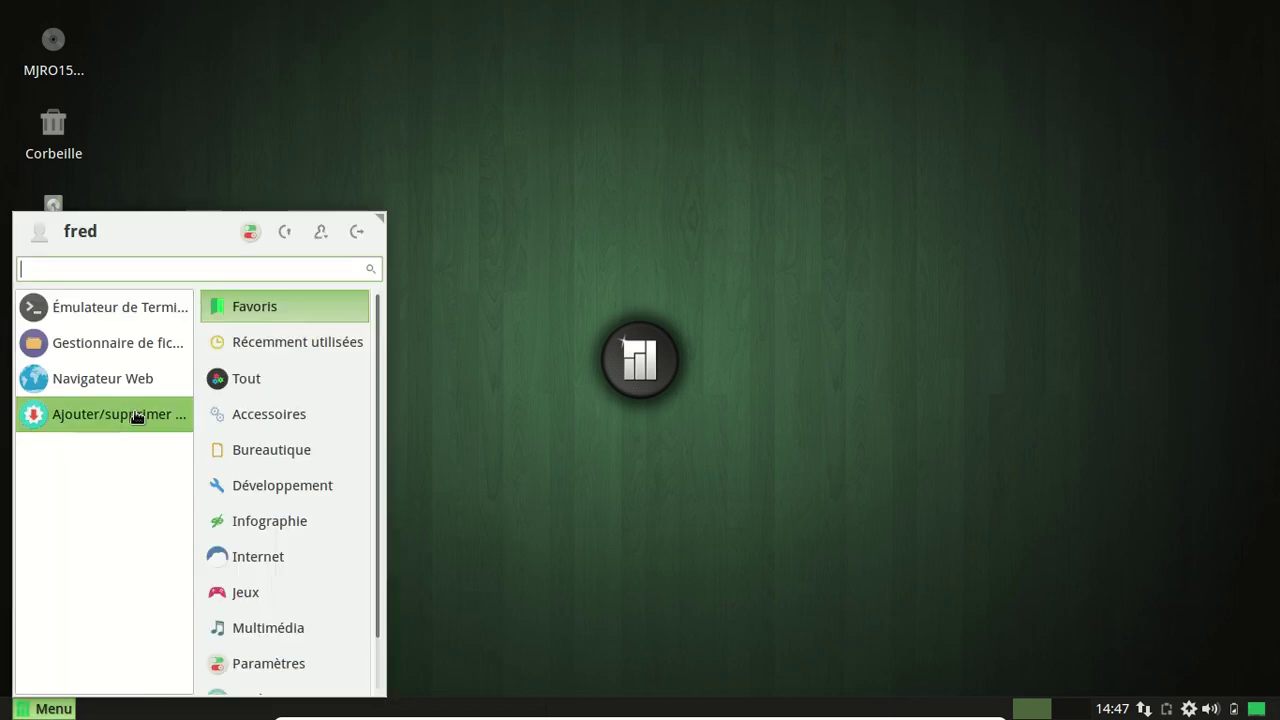
pyautogui.write('sett')
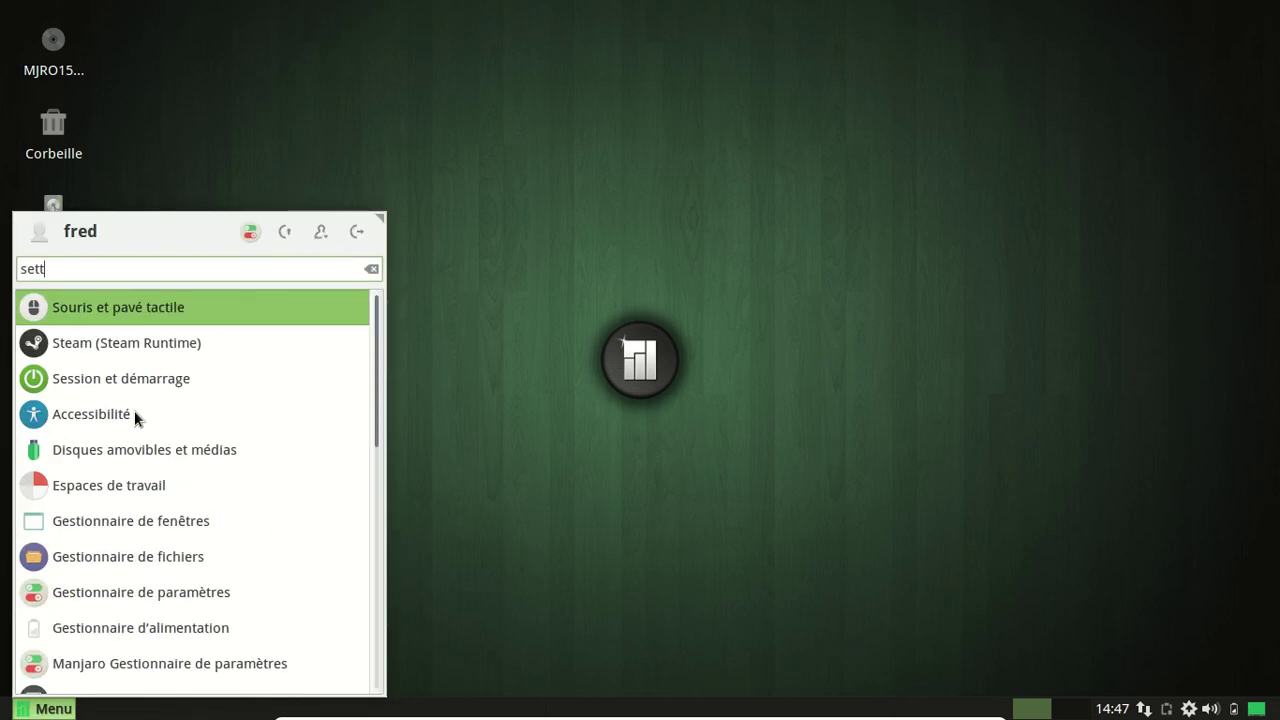
pyautogui.write('ing')
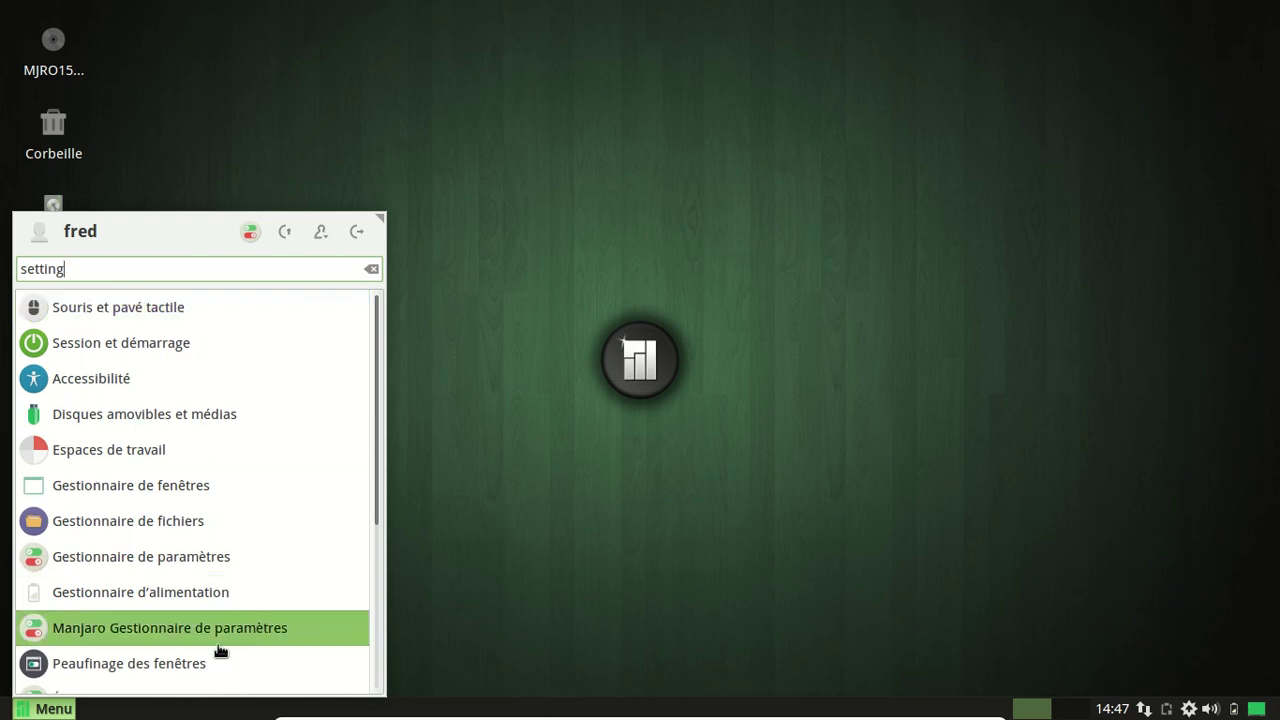
# Open Gestionnaire de paramètres, scroll through its categories, and close it.
pyautogui.click(222, 568)
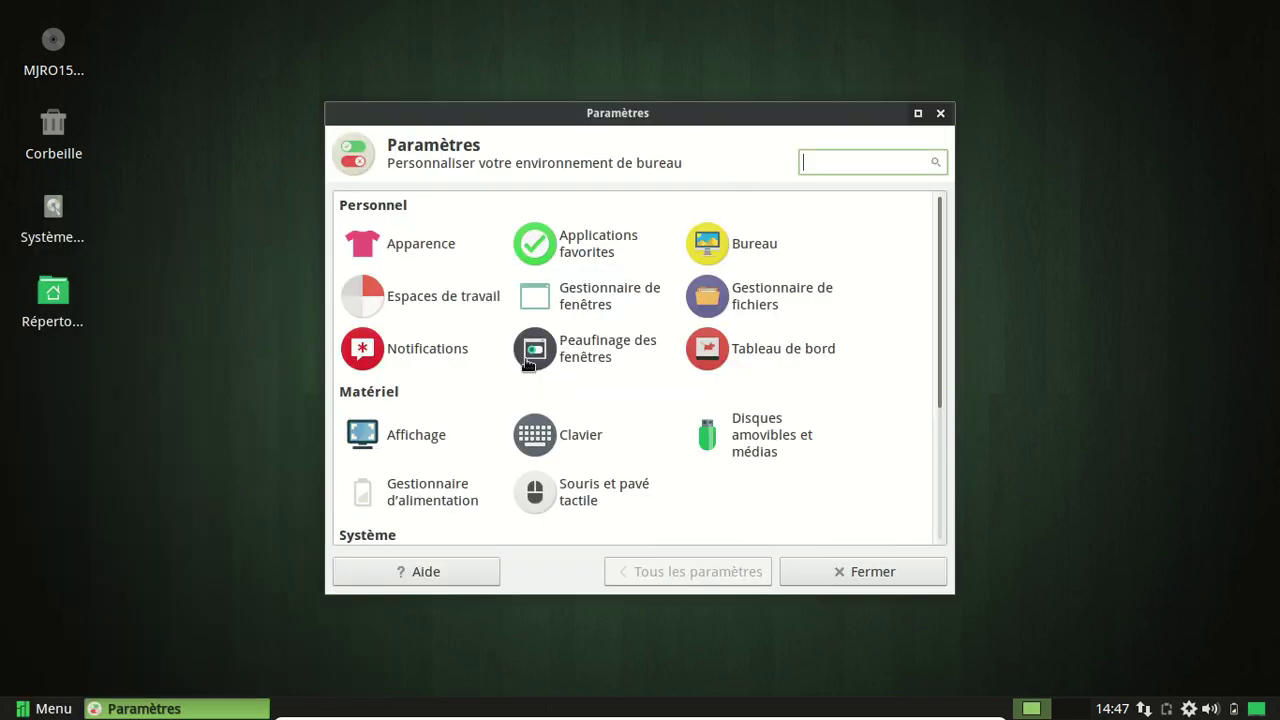
pyautogui.scroll(-5, 742, 278)
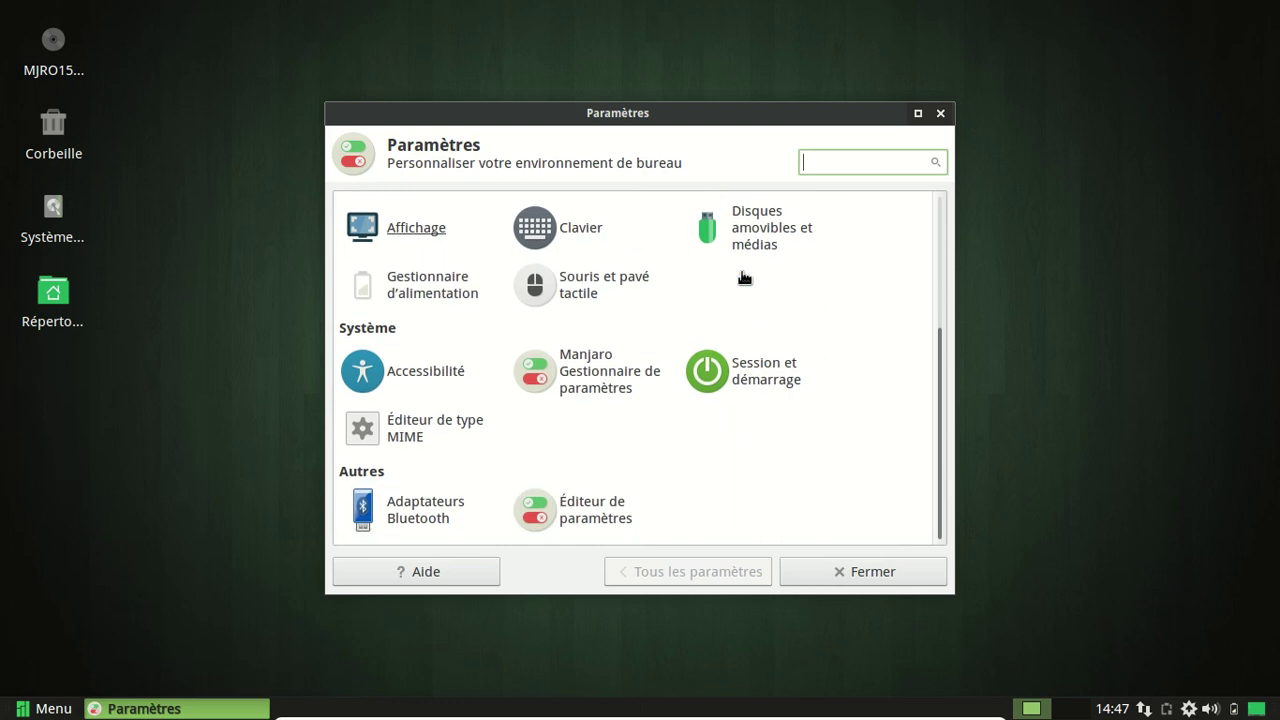
pyautogui.scroll(5, 742, 278)
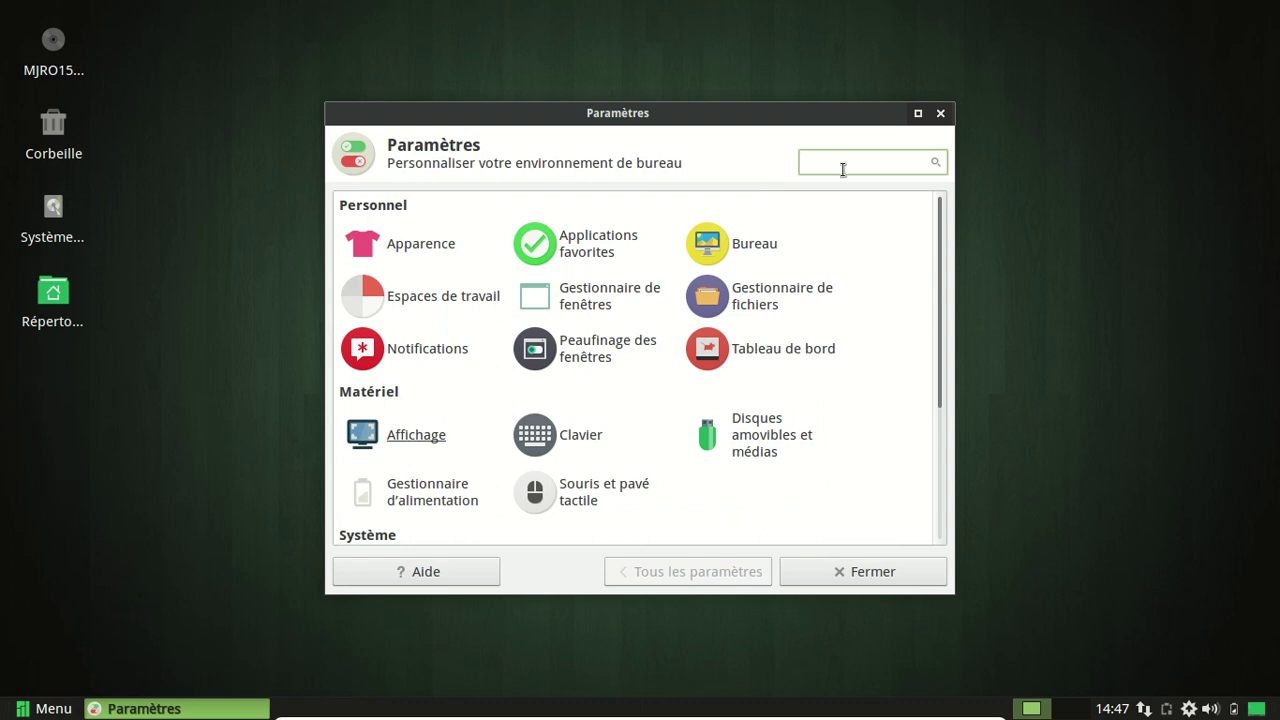
pyautogui.click(940, 113)
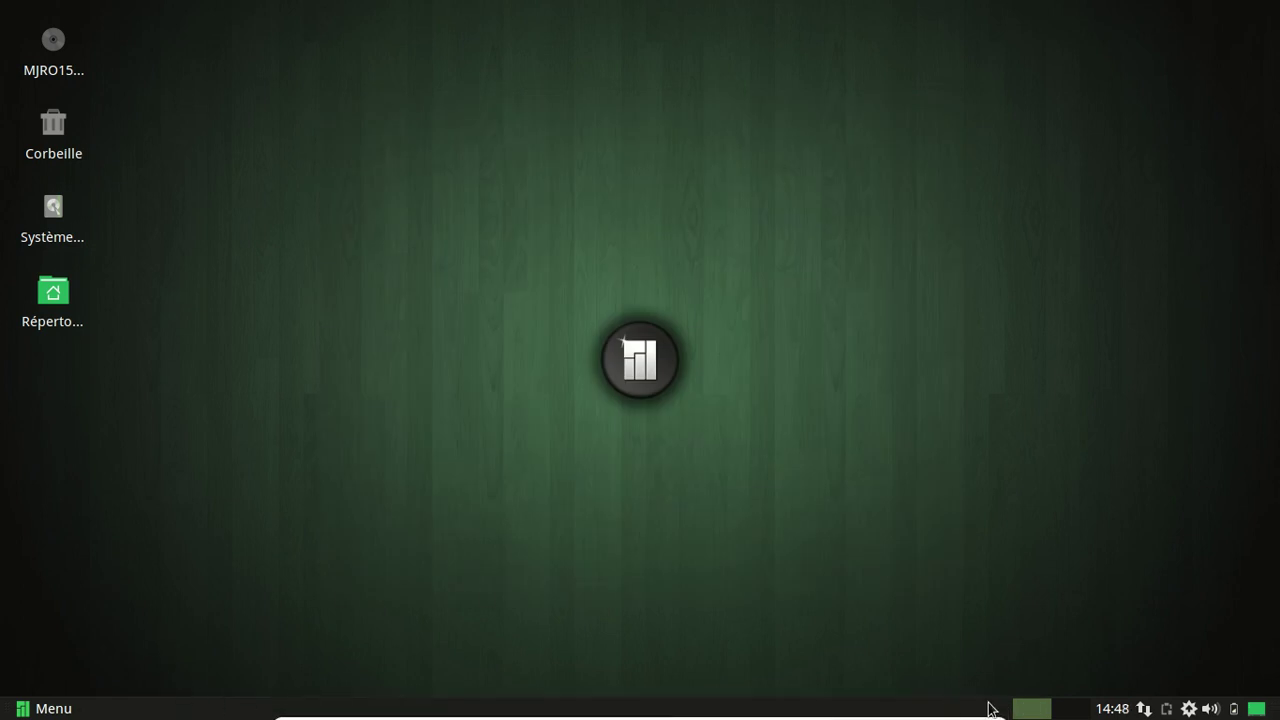
# Add Boutons d'action to the panel, then remove it again.
pyautogui.rightClick(990, 708)
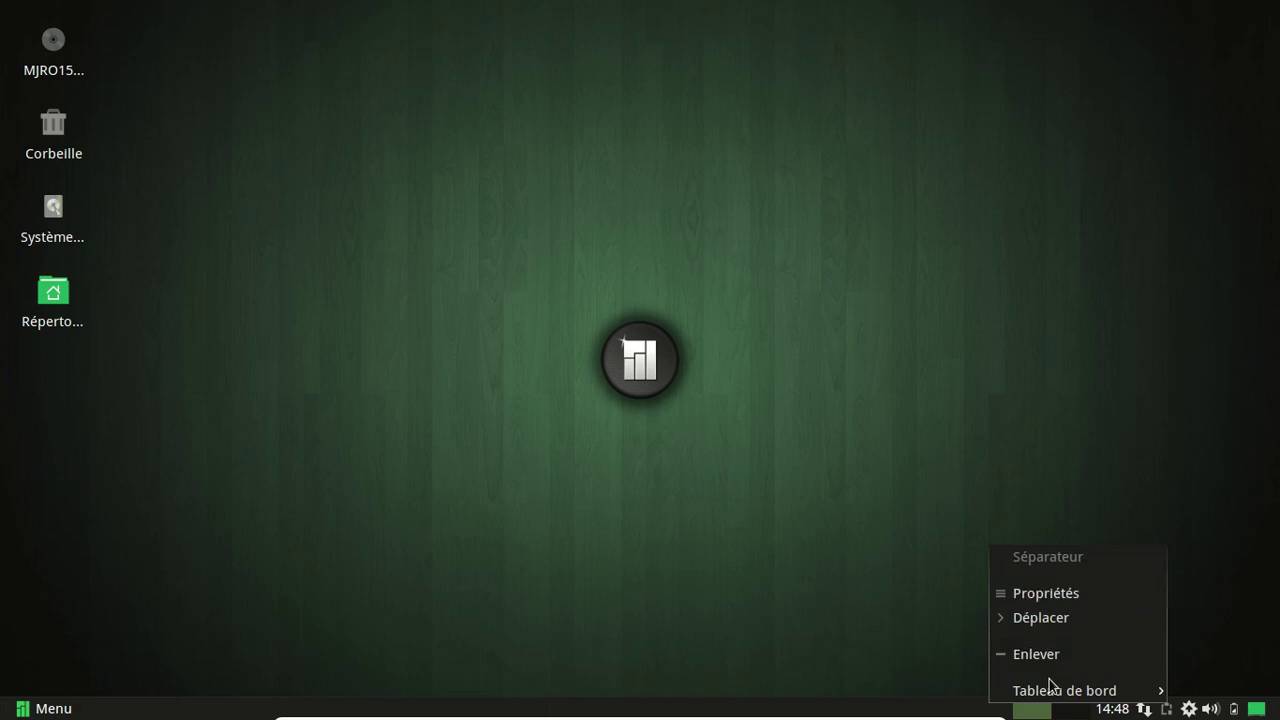
pyautogui.moveTo(1050, 686)
pyautogui.click(865, 585)
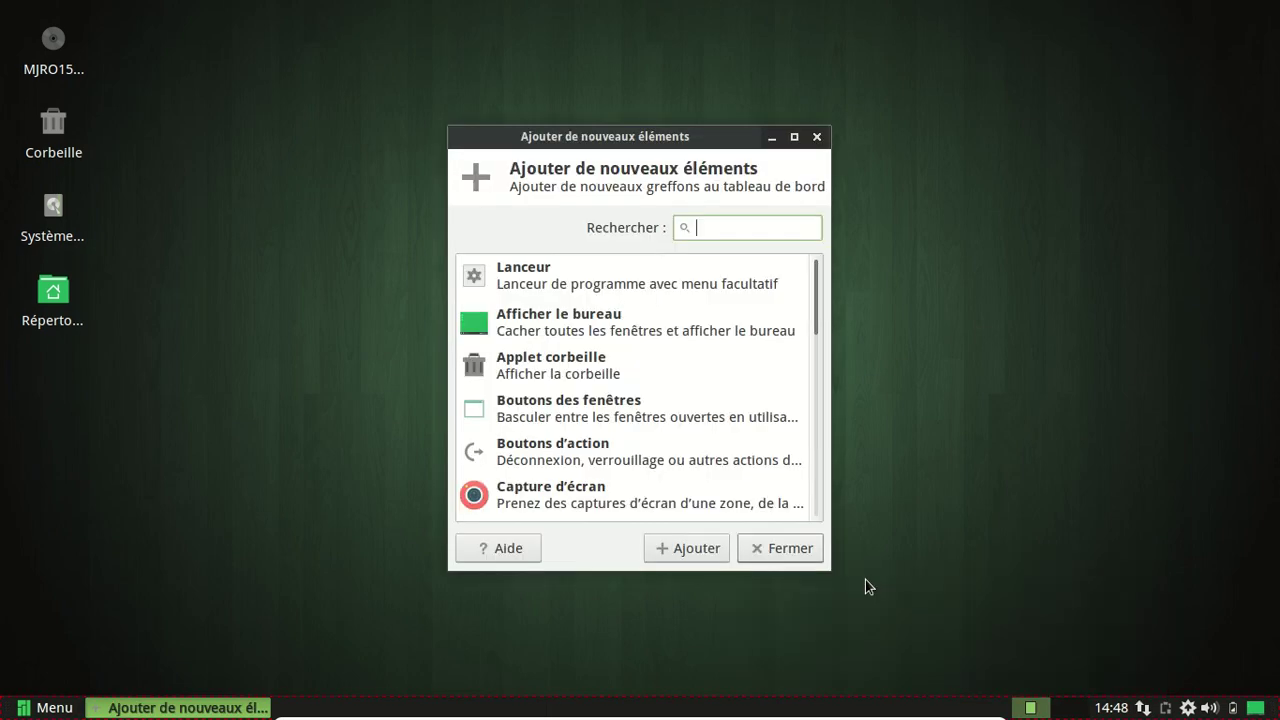
pyautogui.click(563, 463)
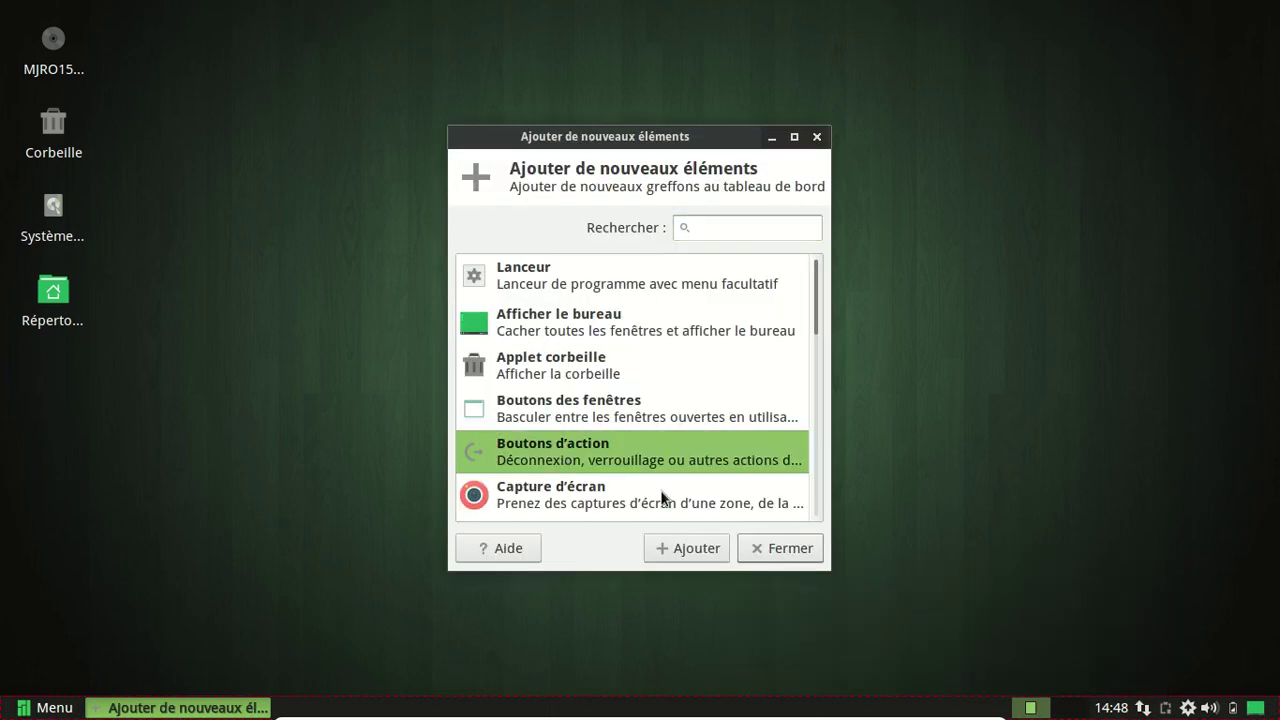
pyautogui.click(690, 548)
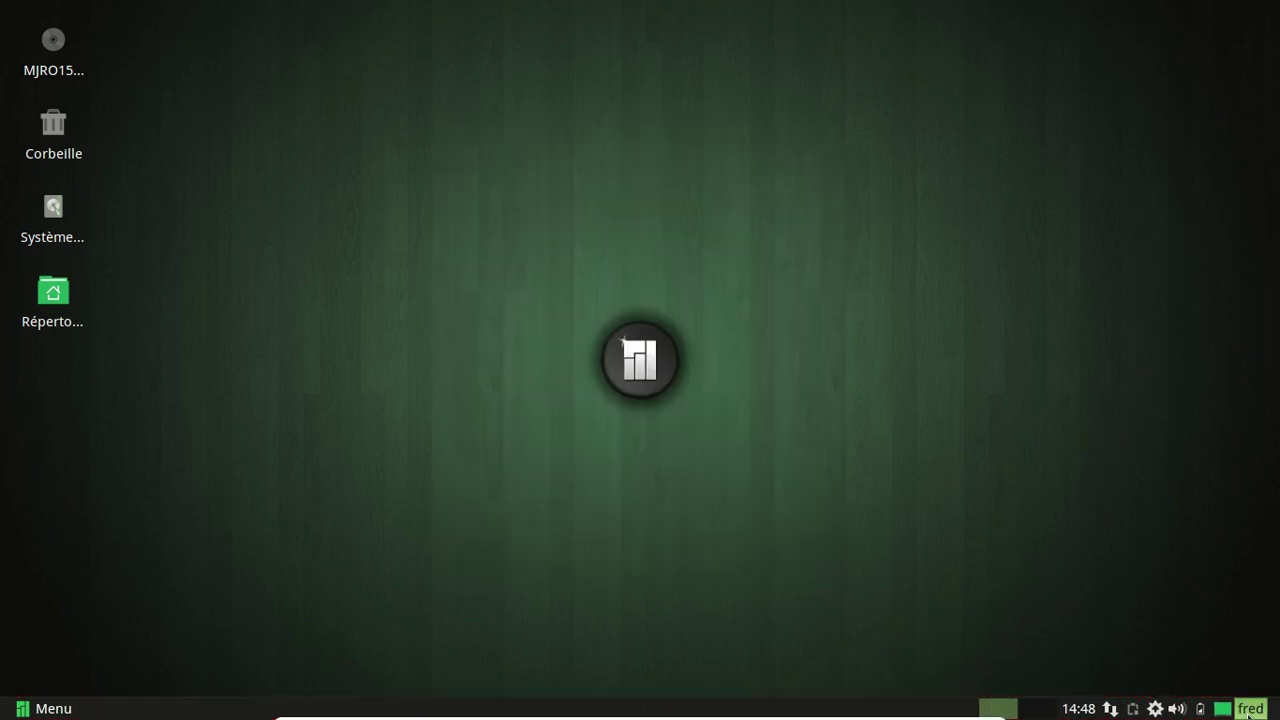
pyautogui.rightClick(1247, 714)
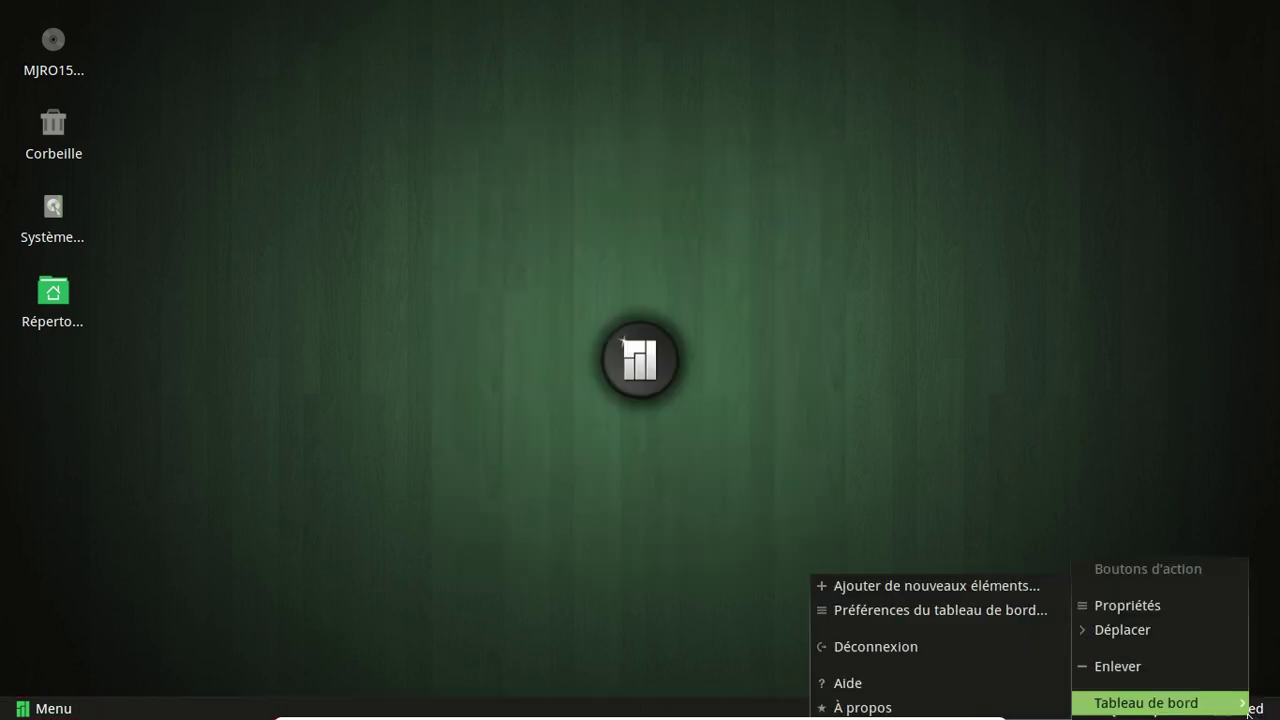
pyautogui.click(1162, 674)
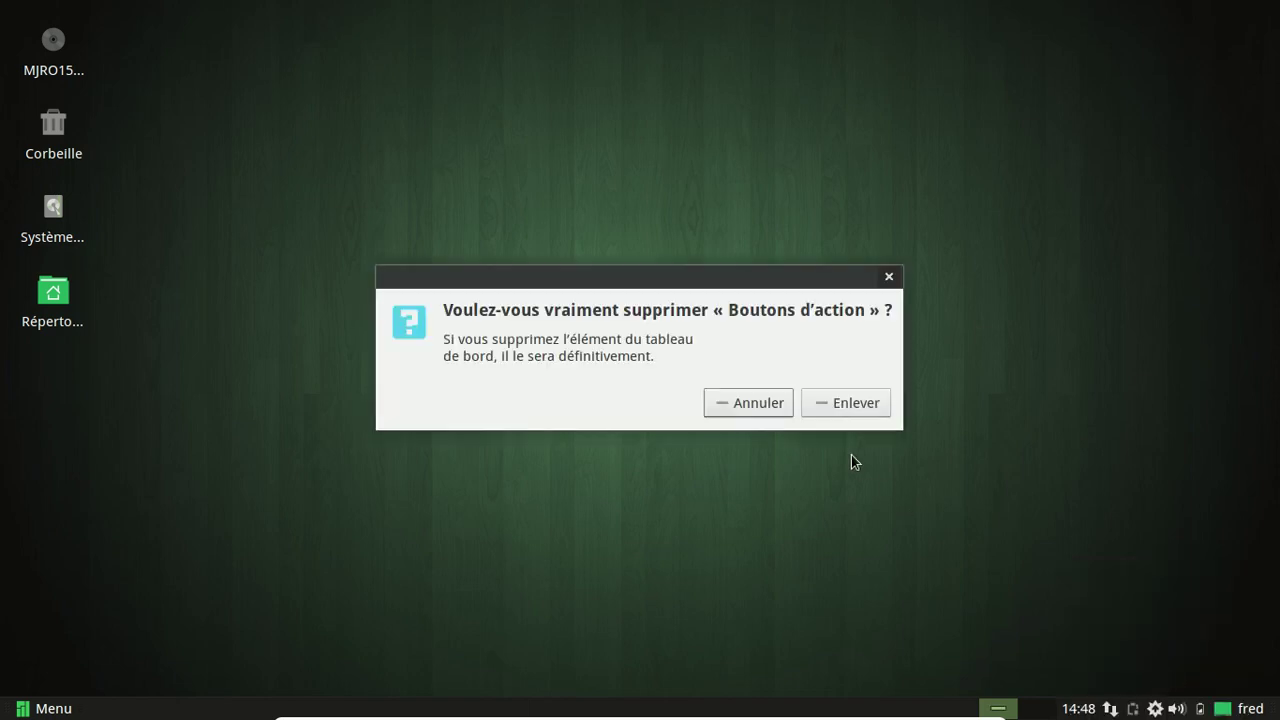
pyautogui.click(850, 404)
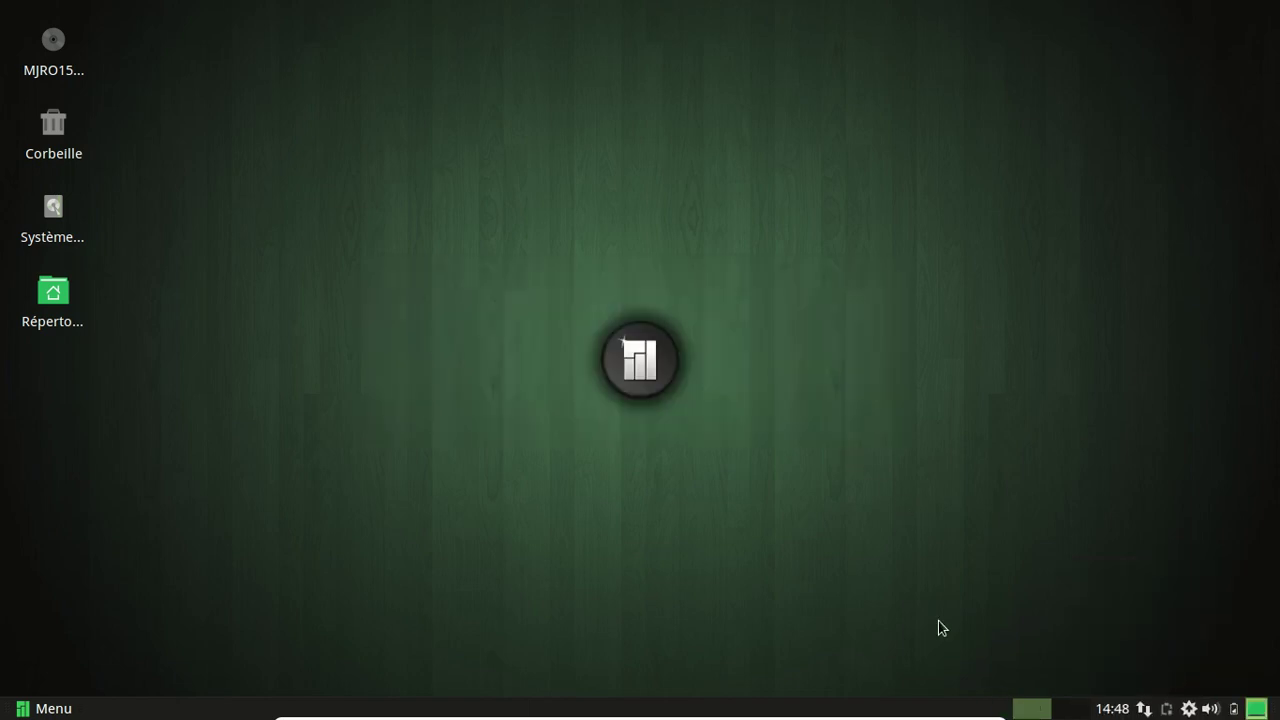
# Browse the panel's add-items list and close it without adding anything.
pyautogui.rightClick(966, 705)
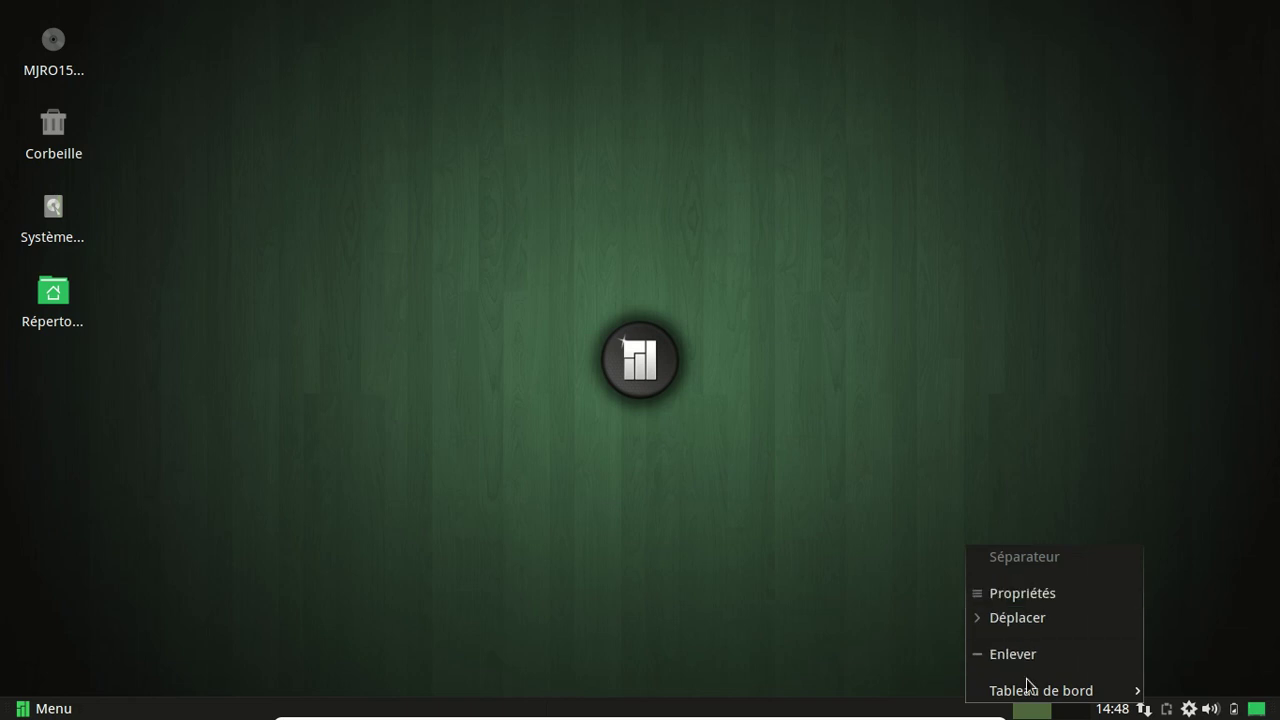
pyautogui.moveTo(1032, 690)
pyautogui.click(836, 592)
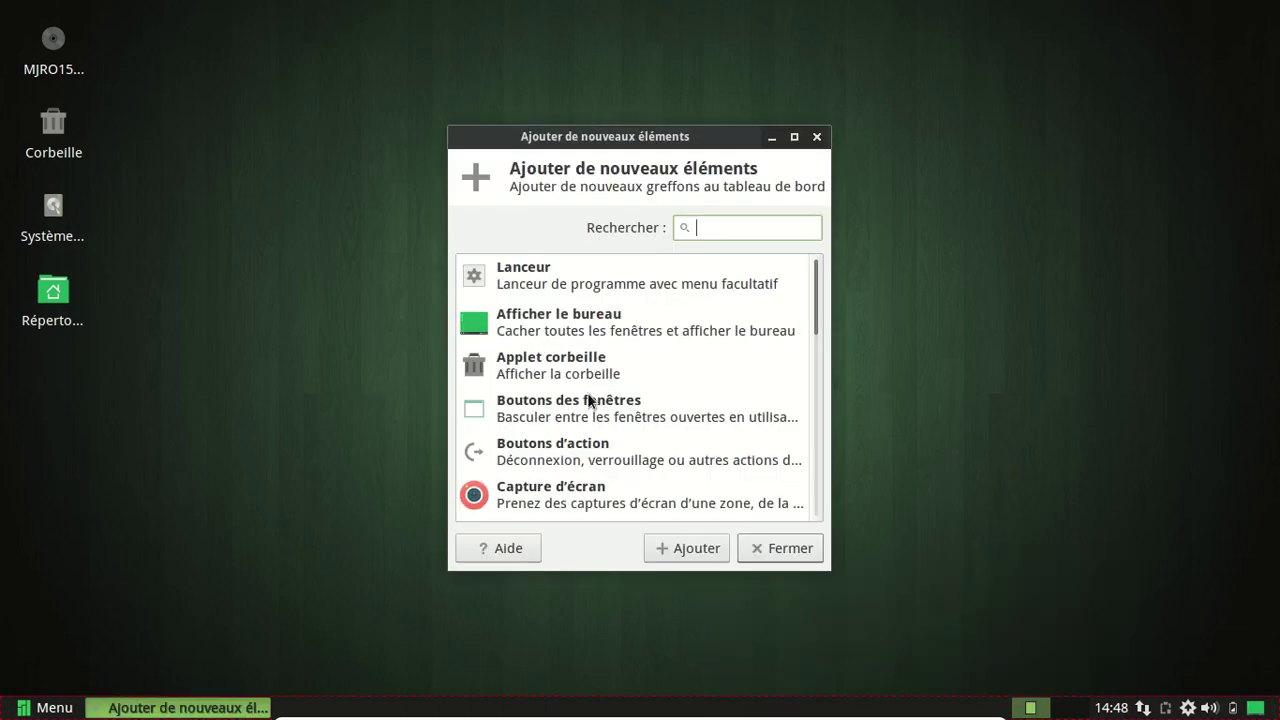
pyautogui.scroll(-8, 604, 366)
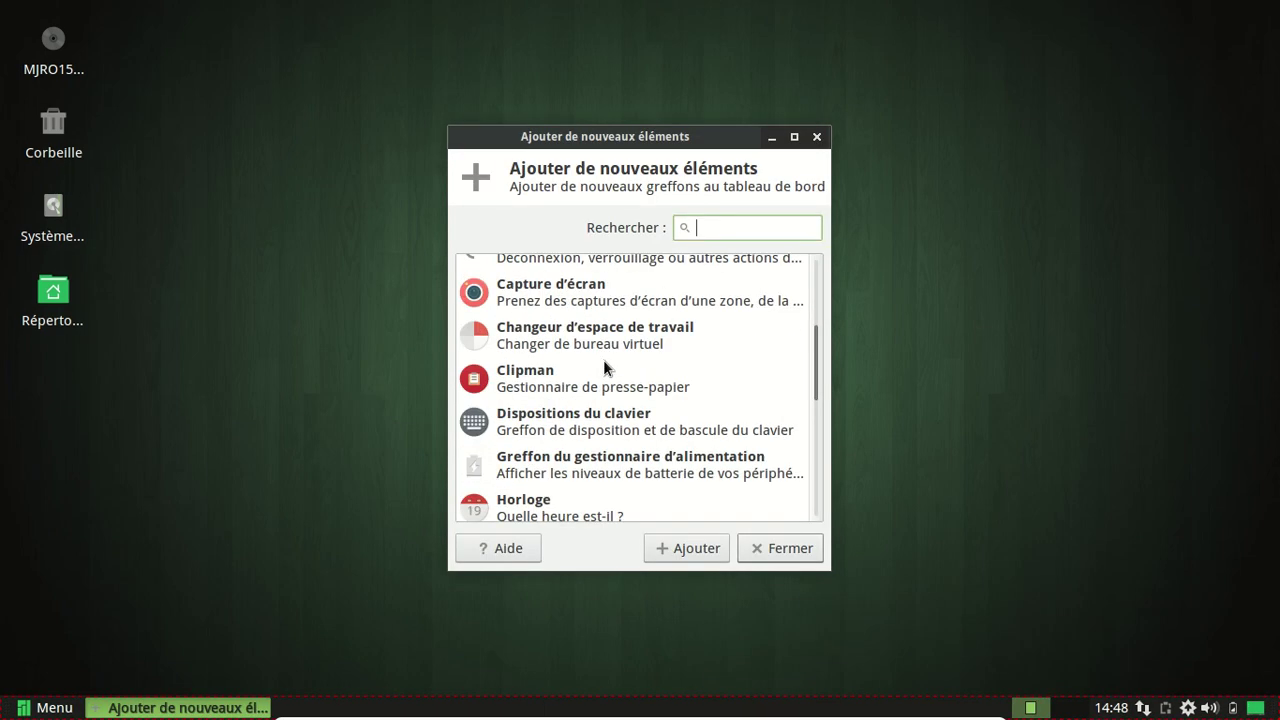
pyautogui.scroll(-4, 603, 366)
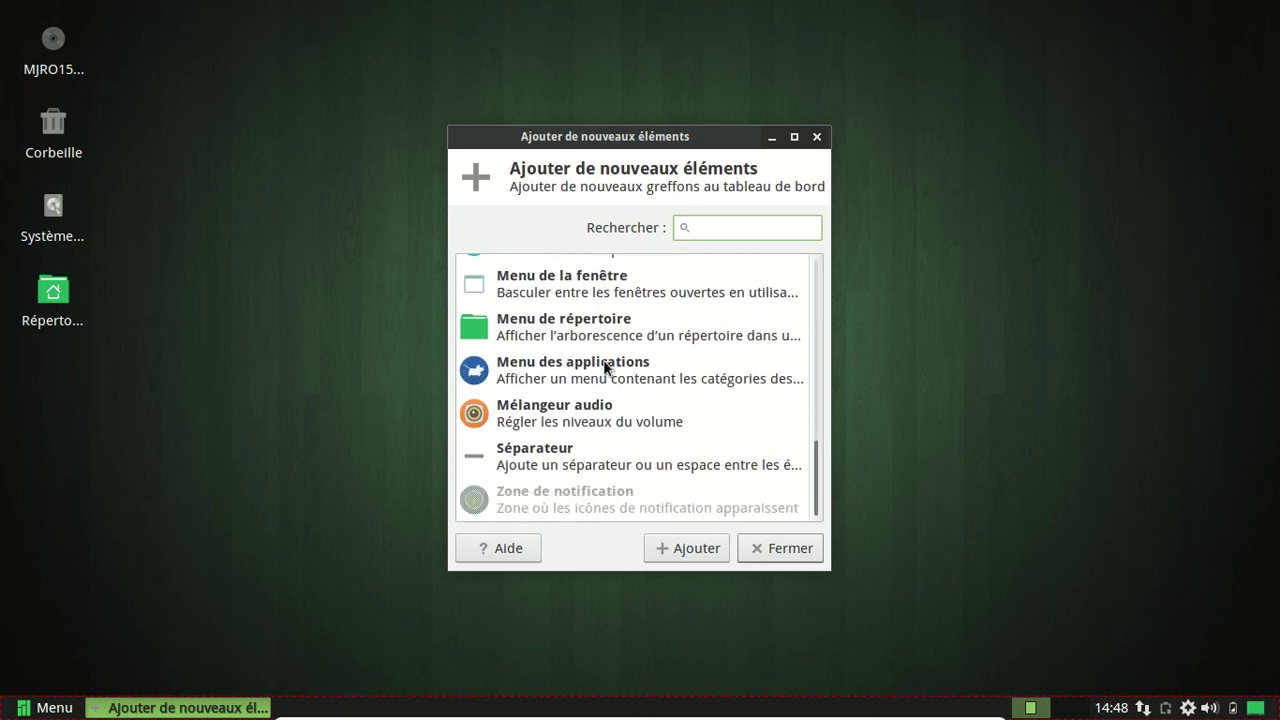
pyautogui.scroll(10, 603, 366)
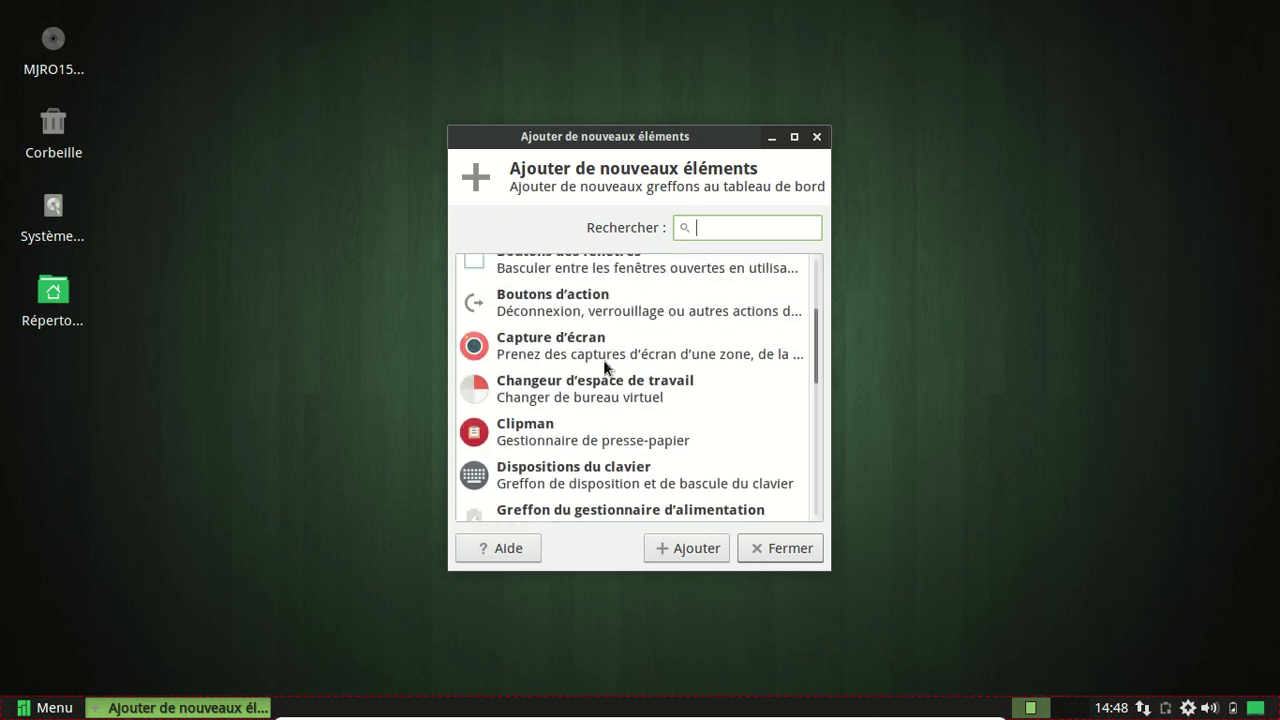
pyautogui.click(575, 383)
pyautogui.click(797, 547)
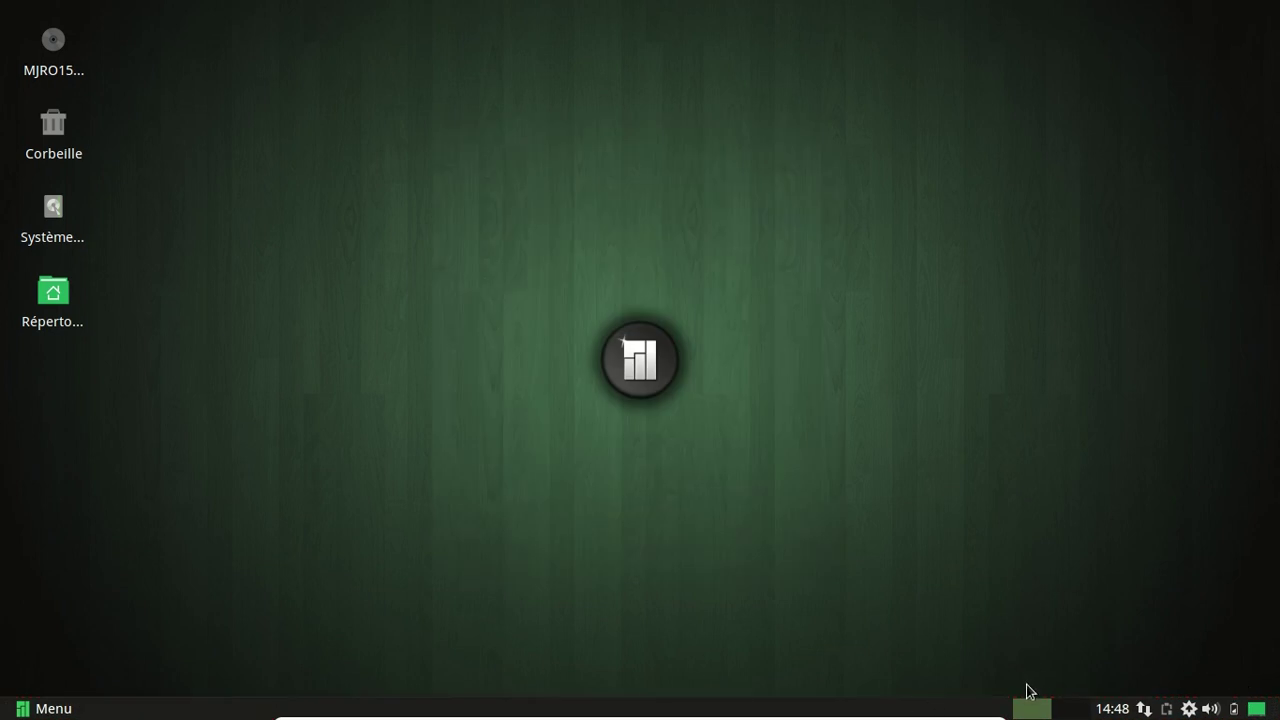
# Add the Boutons d'action item to the bottom panel again.
pyautogui.rightClick(968, 710)
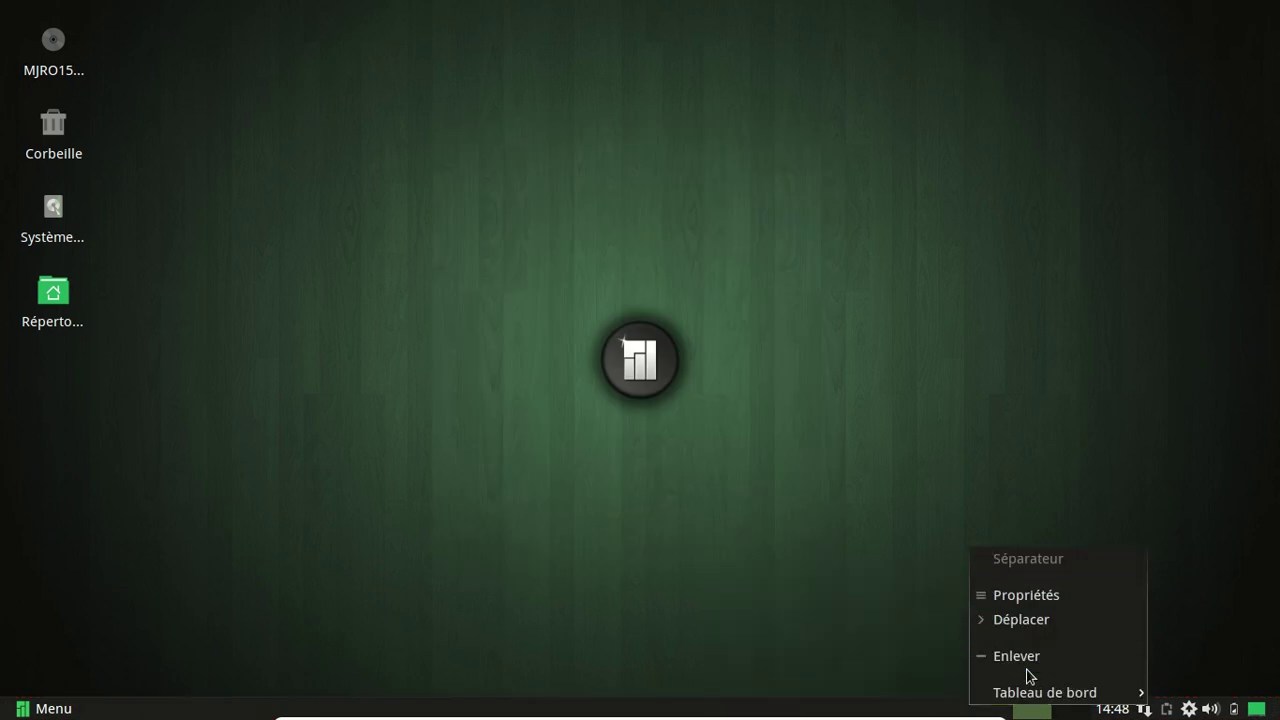
pyautogui.moveTo(1035, 692)
pyautogui.click(883, 588)
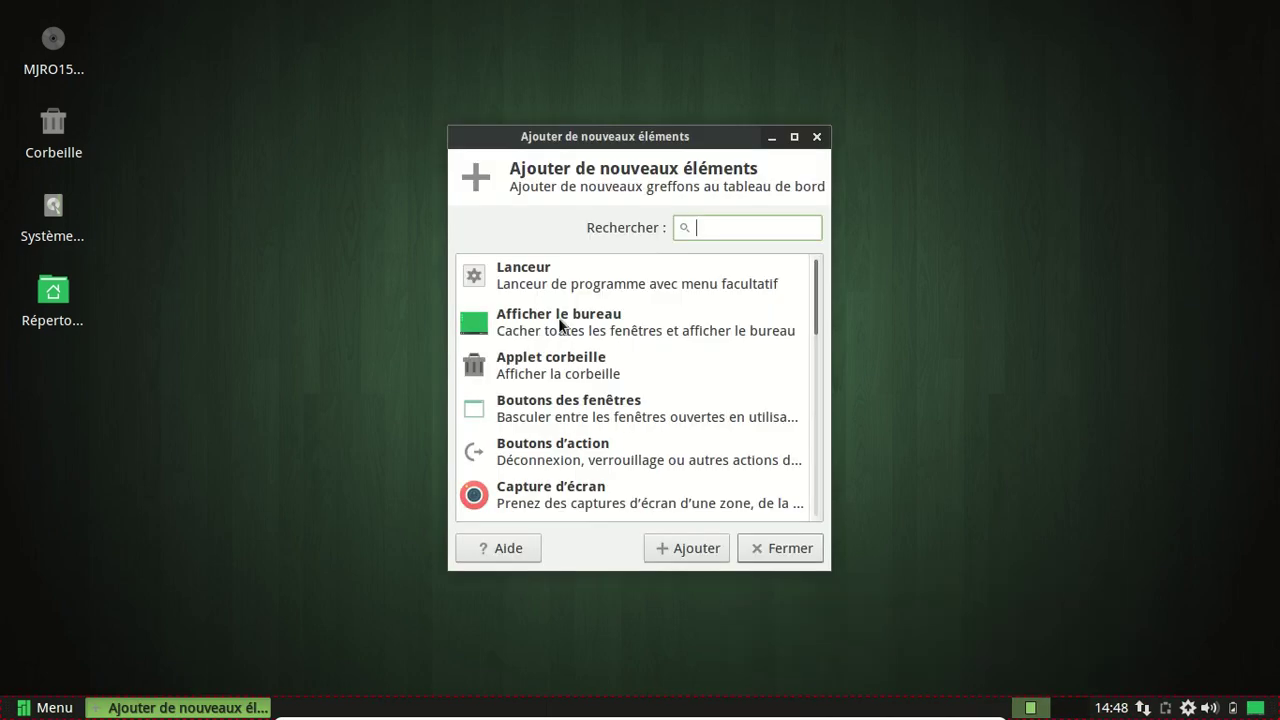
pyautogui.click(610, 452)
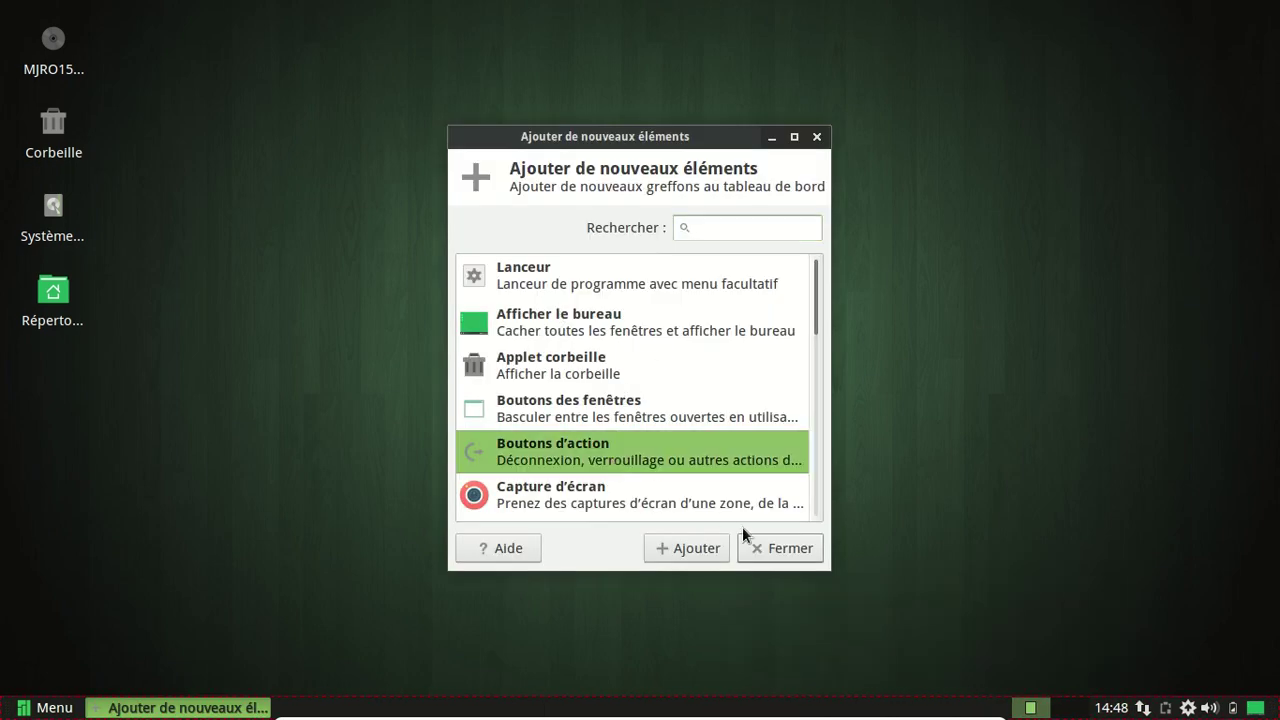
pyautogui.click(699, 548)
pyautogui.click(790, 548)
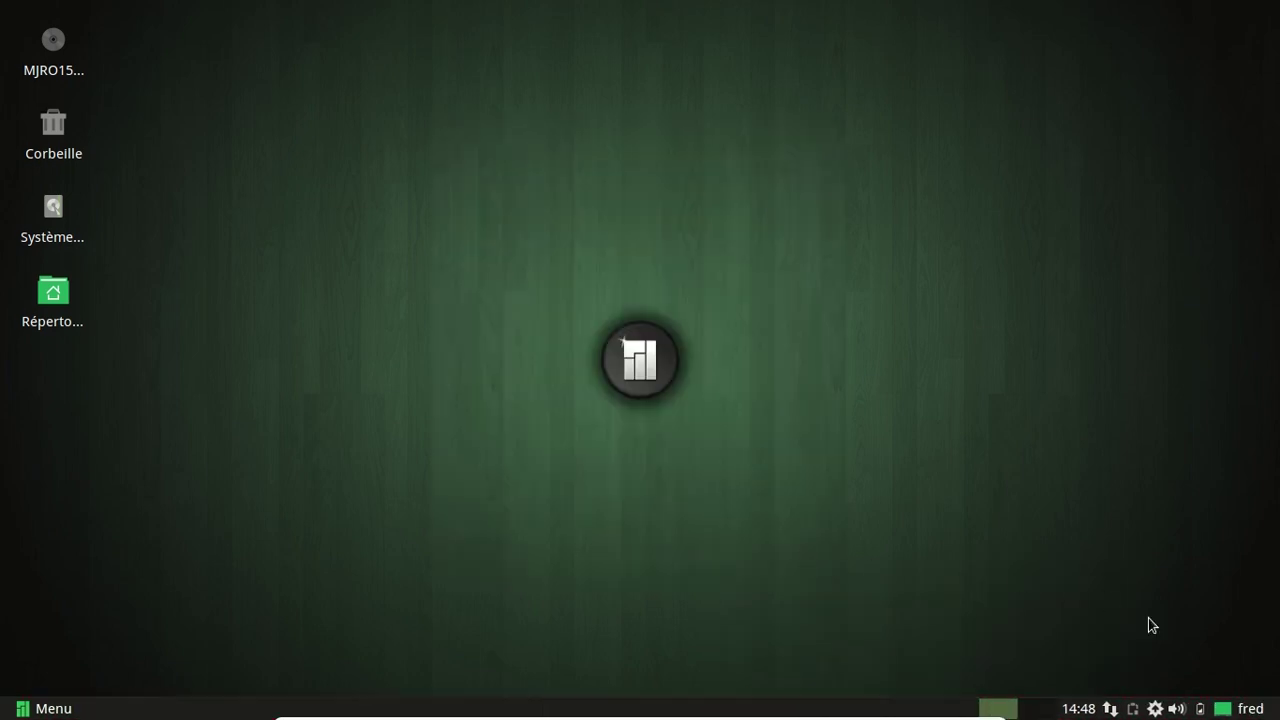
pyautogui.rightClick(1248, 708)
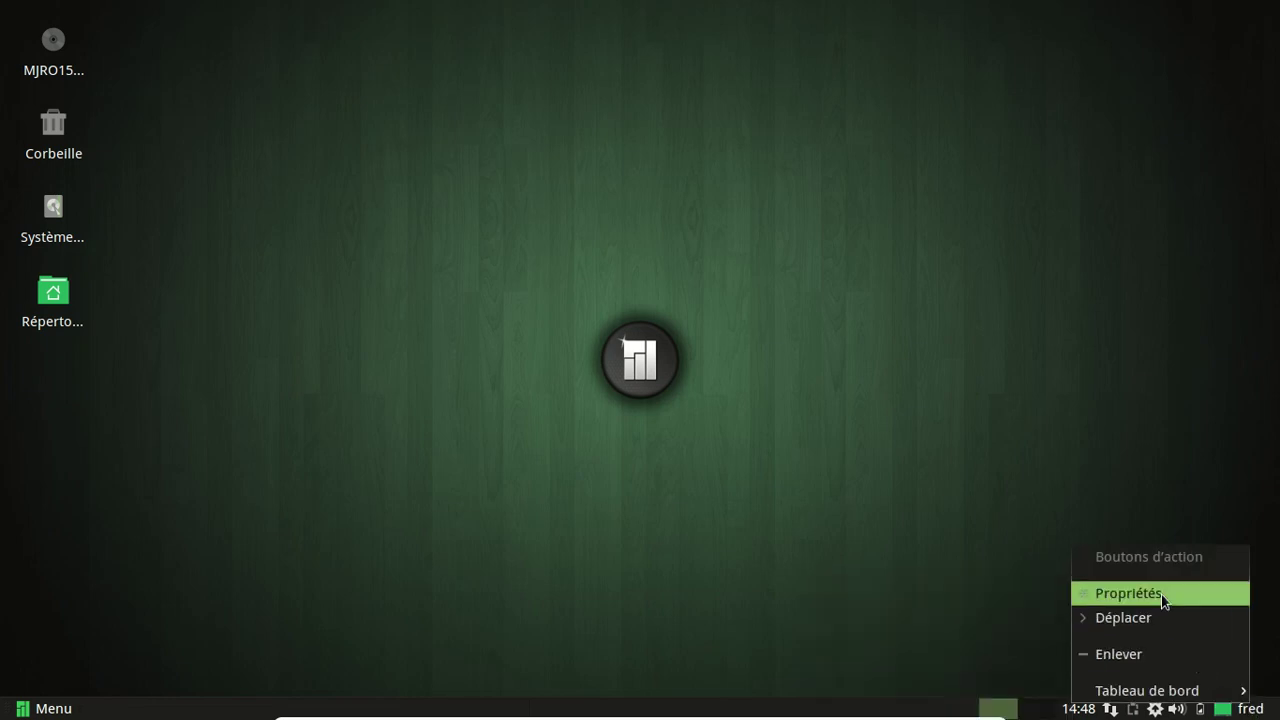
# Set the action buttons applet's appearance to Boutons d'action.
pyautogui.click(1163, 597)
pyautogui.click(667, 252)
pyautogui.click(662, 226)
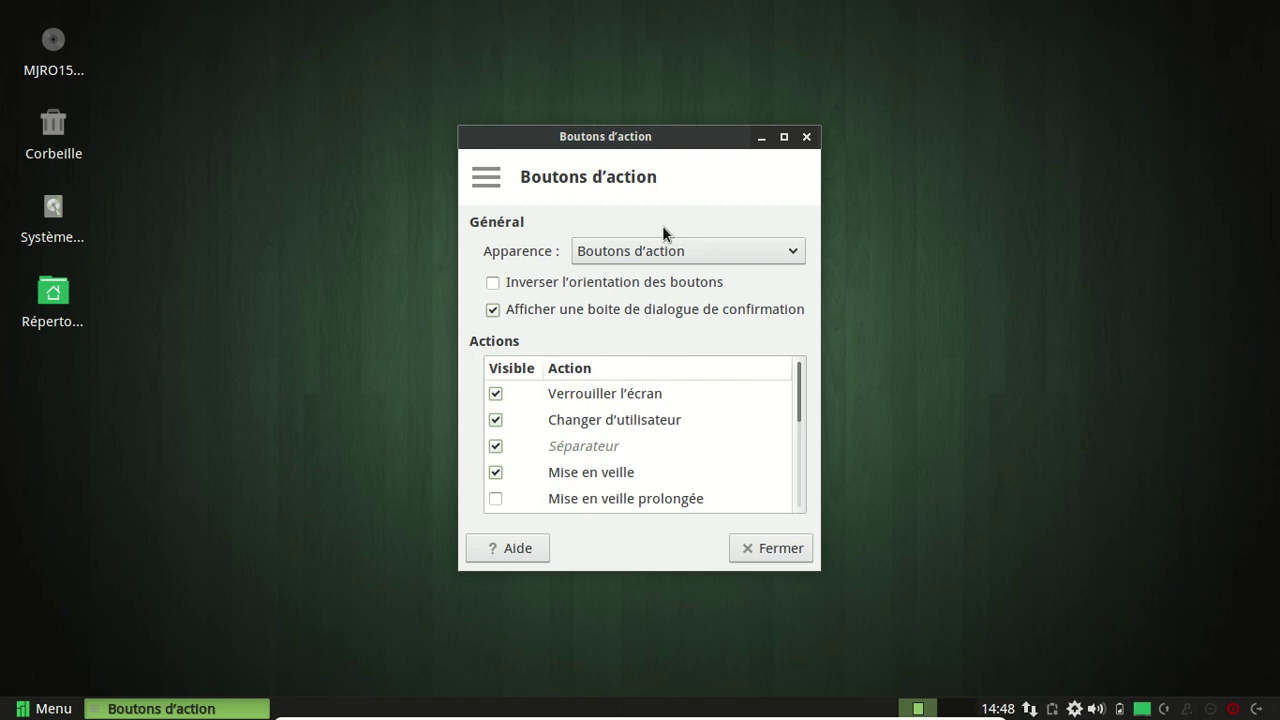
# Hide every action and separator except Déconnexion…, then test the logout dialog and cancel it.
pyautogui.click(495, 394)
pyautogui.click(495, 420)
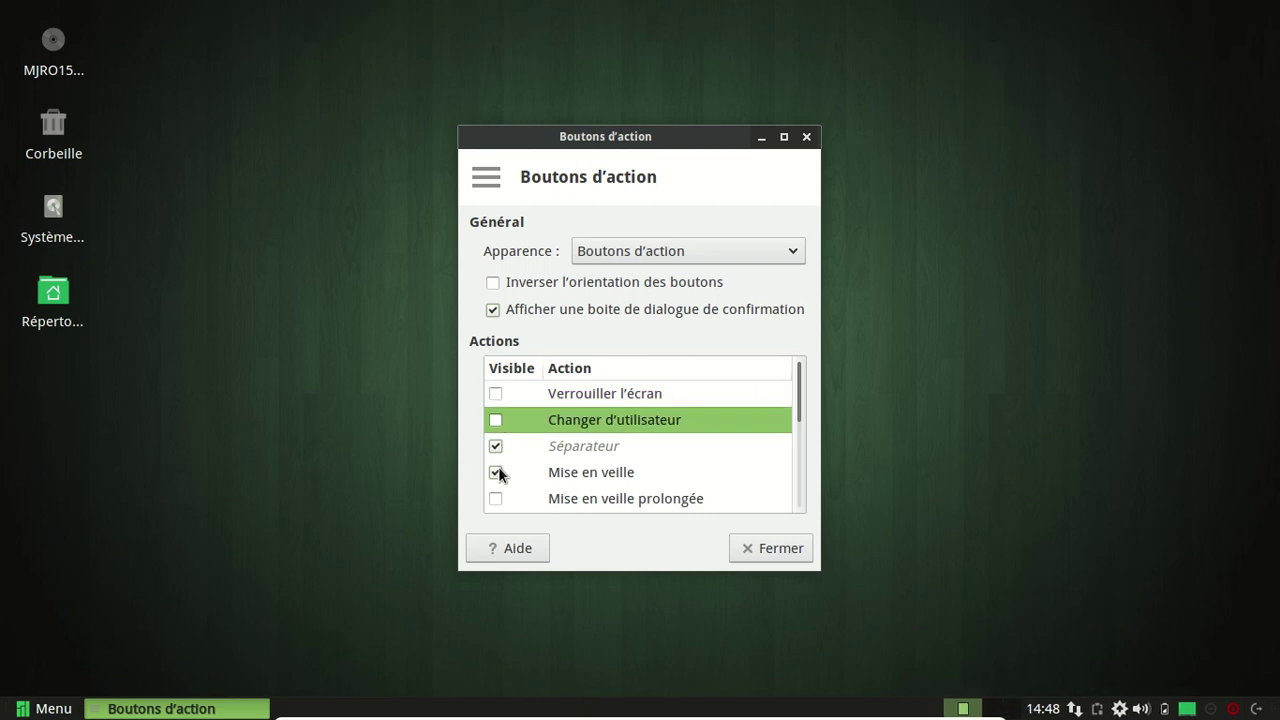
pyautogui.click(495, 472)
pyautogui.scroll(-3, 660, 449)
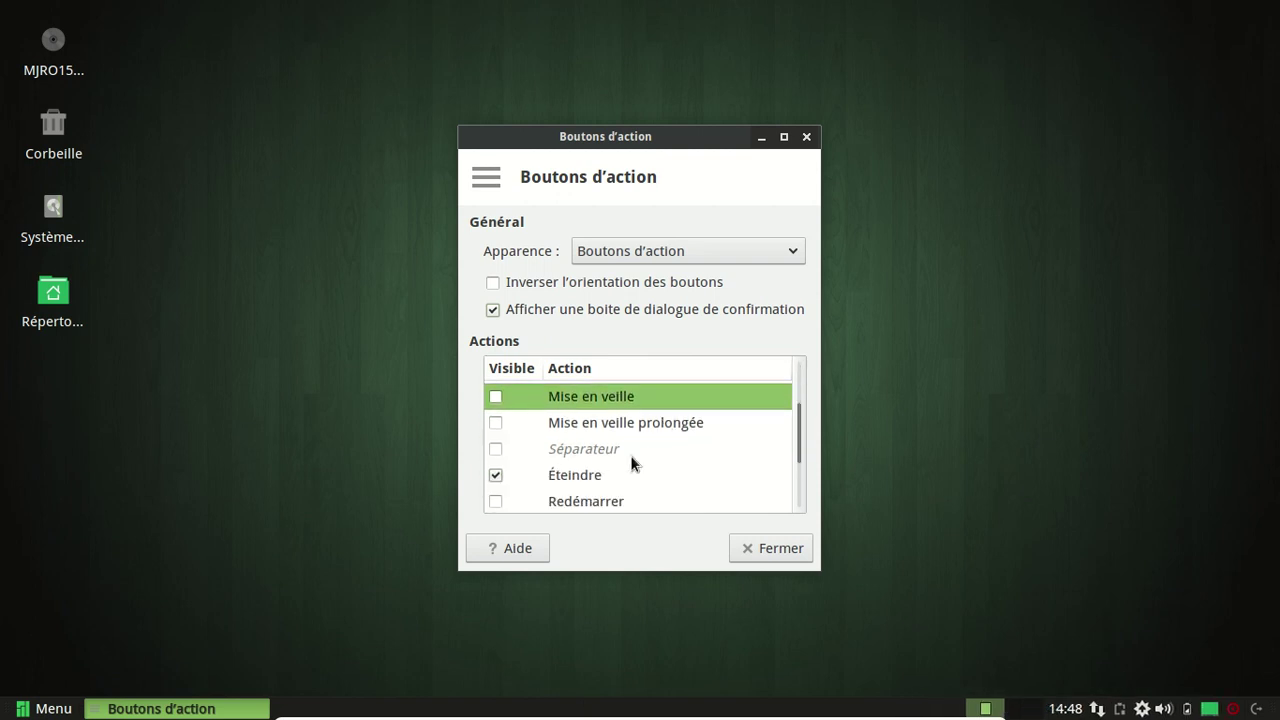
pyautogui.scroll(-3, 630, 455)
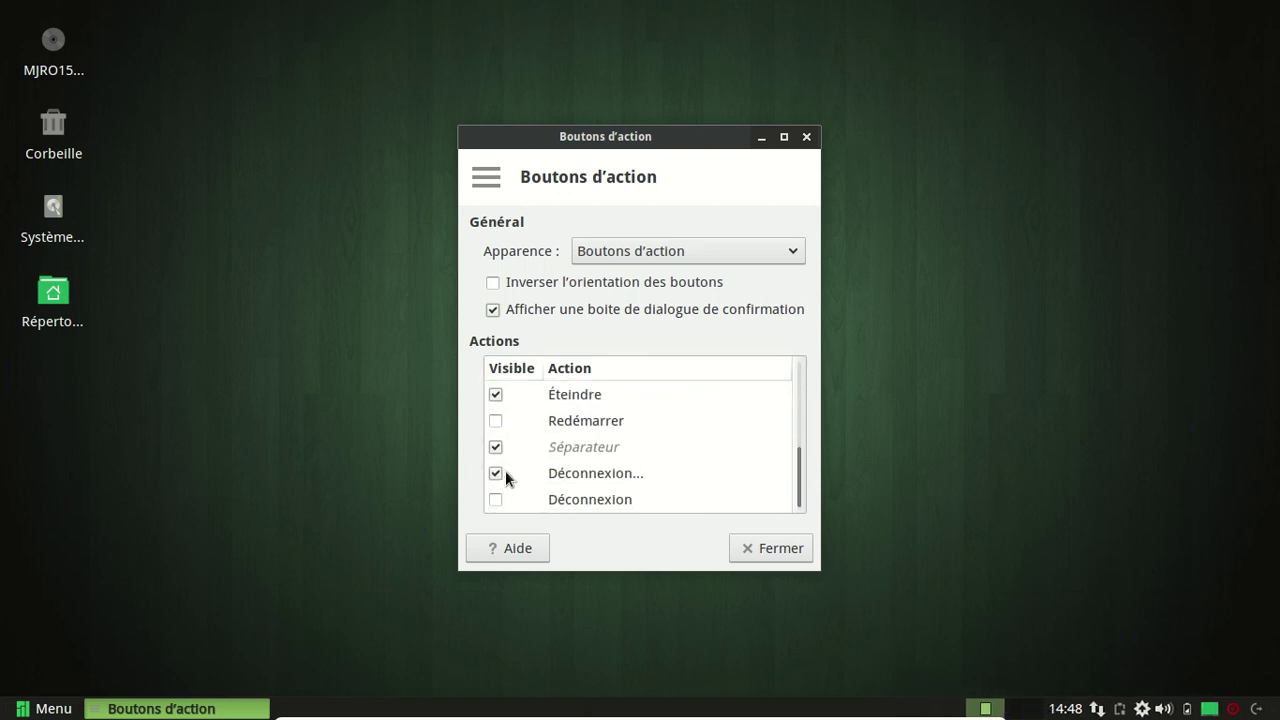
pyautogui.click(496, 394)
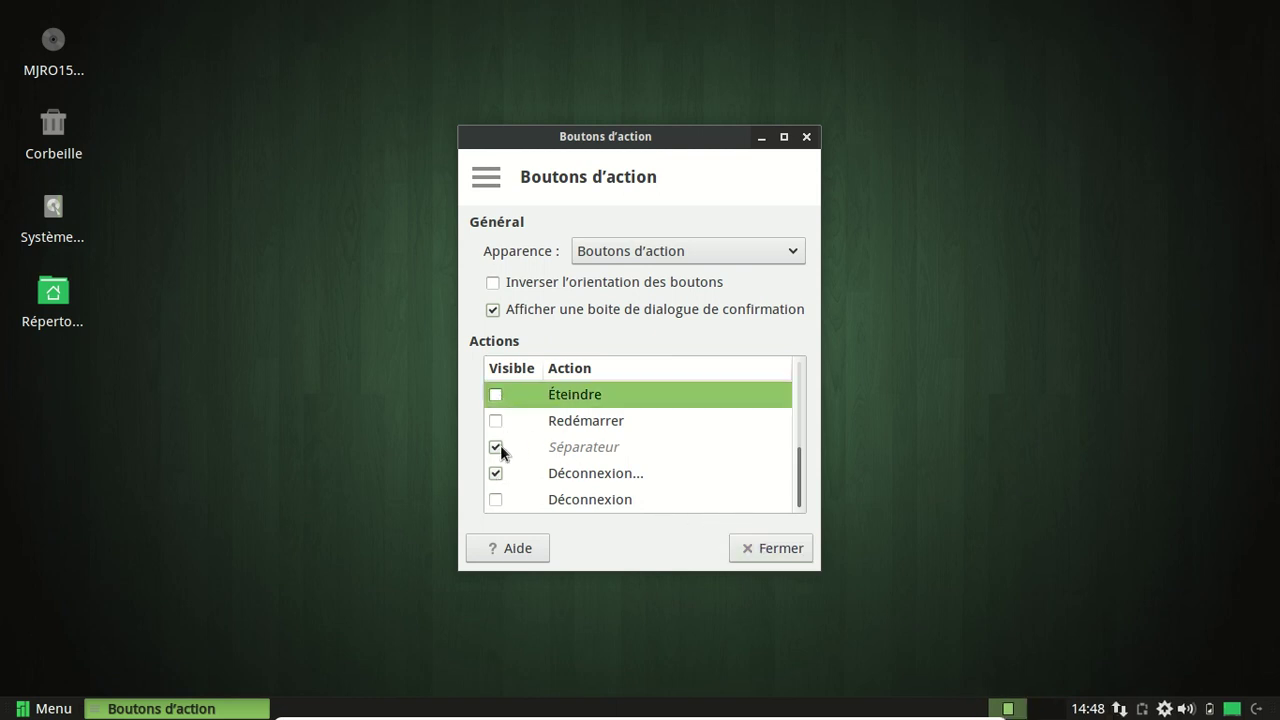
pyautogui.click(496, 446)
pyautogui.scroll(4, 615, 468)
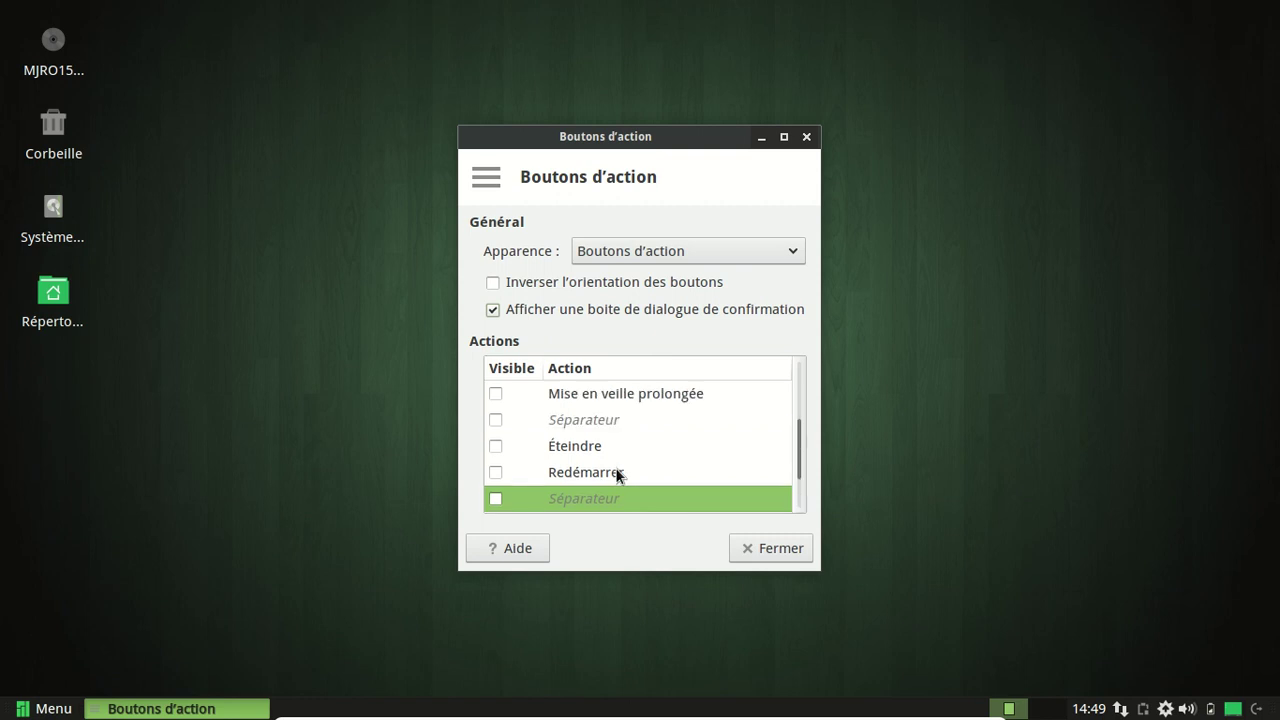
pyautogui.click(491, 443)
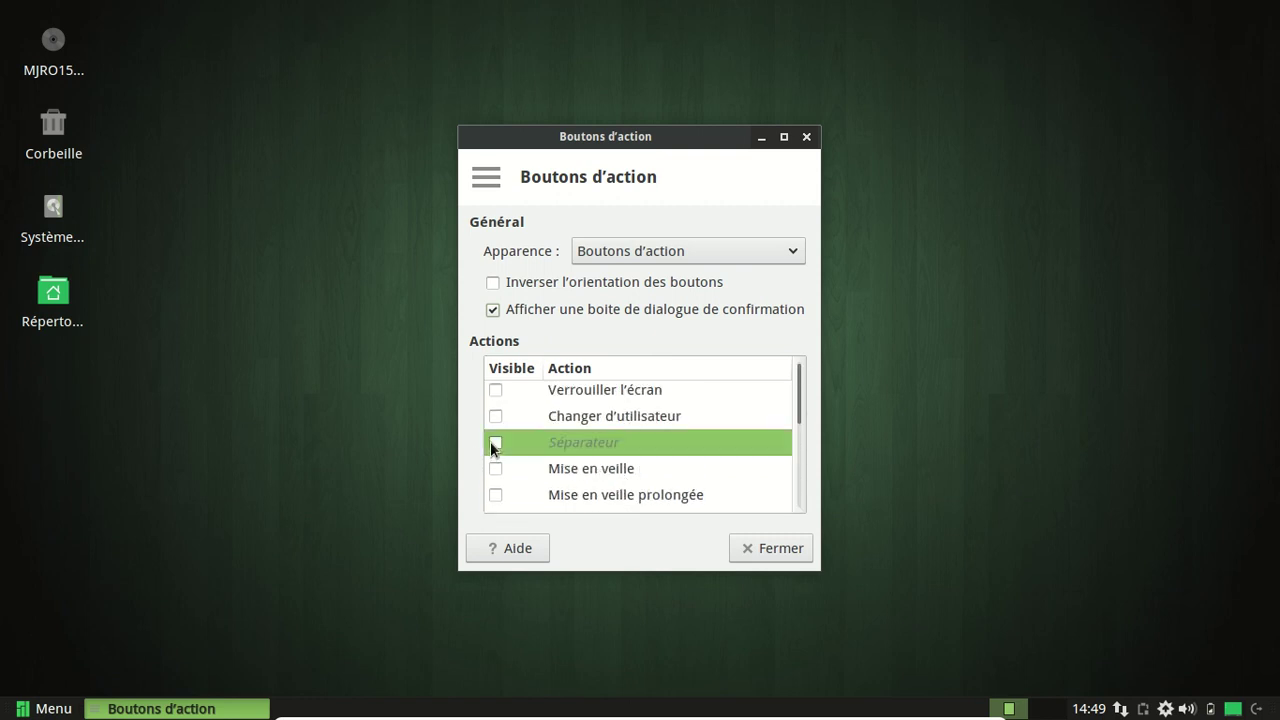
pyautogui.click(800, 552)
pyautogui.click(1257, 708)
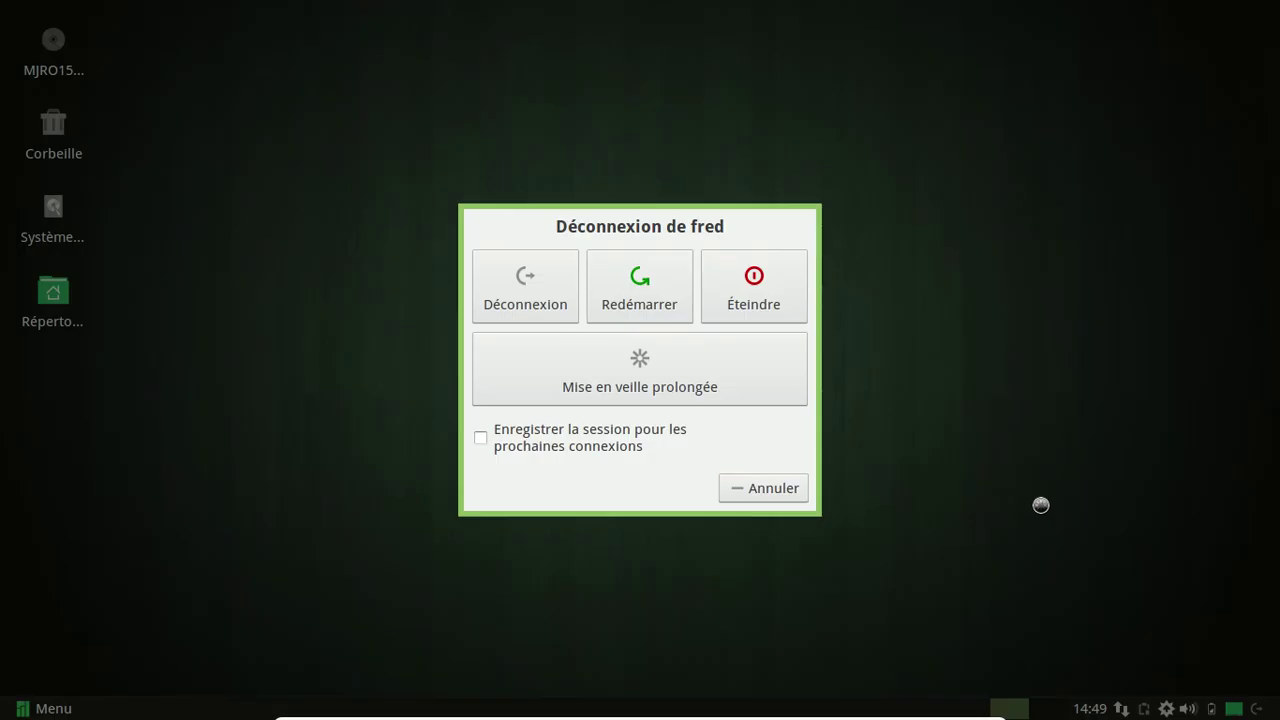
pyautogui.press('Escape')
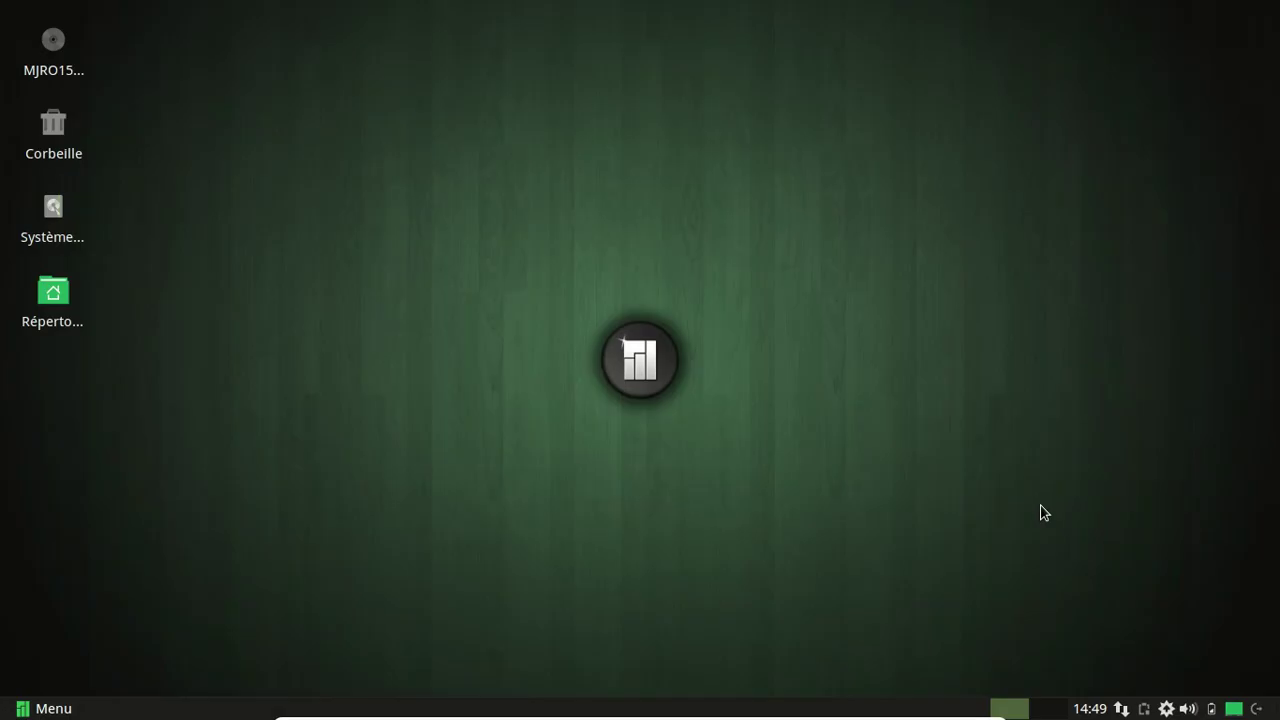
pyautogui.click(68, 709)
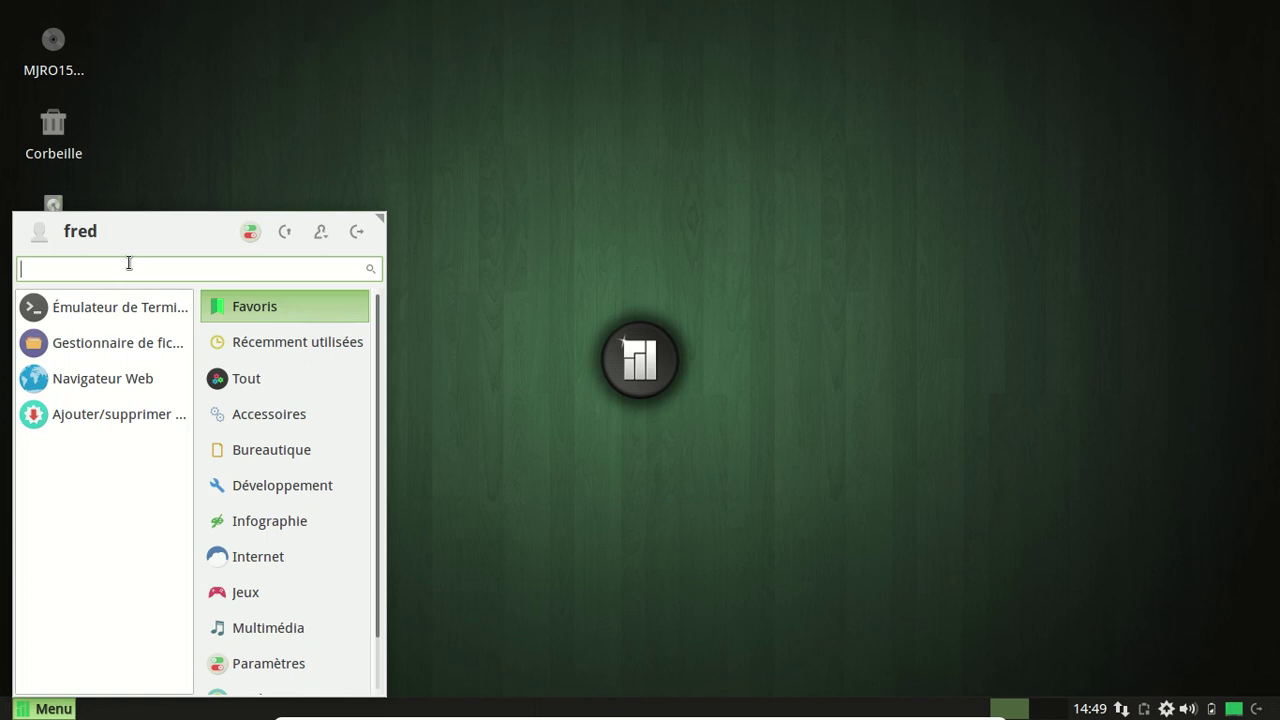
pyautogui.write('lau')
pyautogui.press('BackSpace')
pyautogui.write('n')
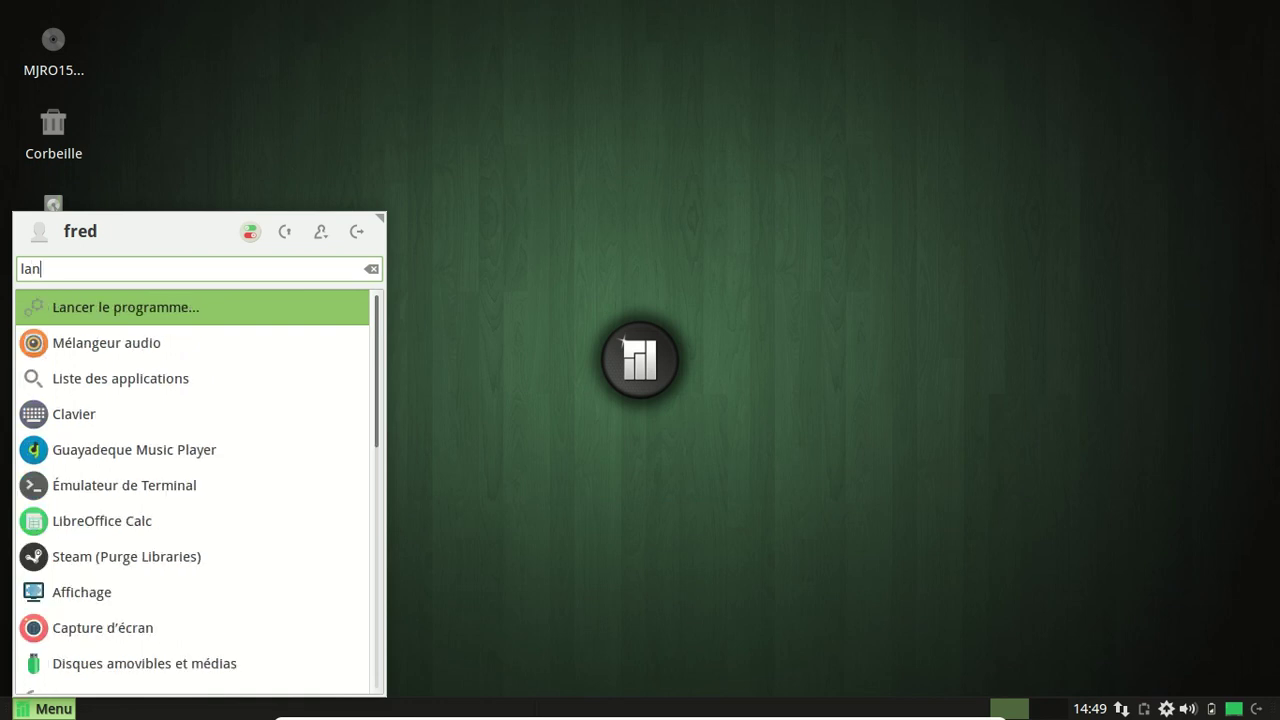
pyautogui.click(190, 311)
pyautogui.click(812, 307)
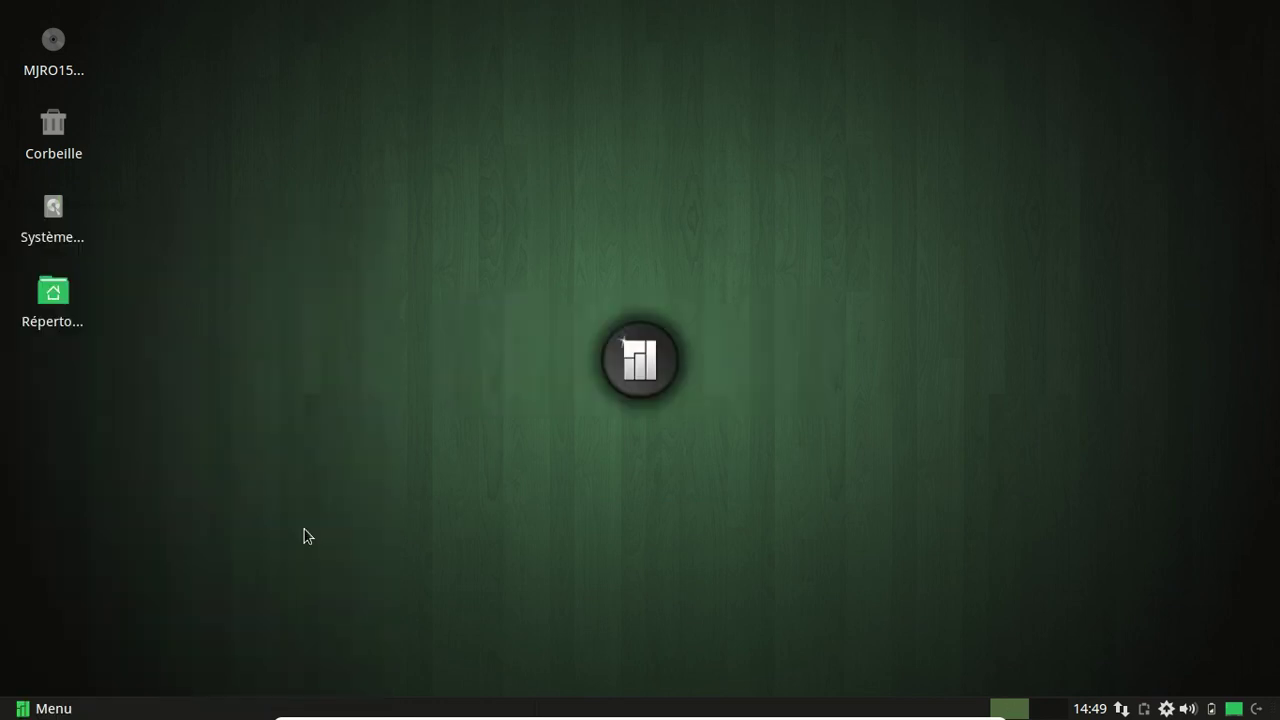
pyautogui.click(45, 708)
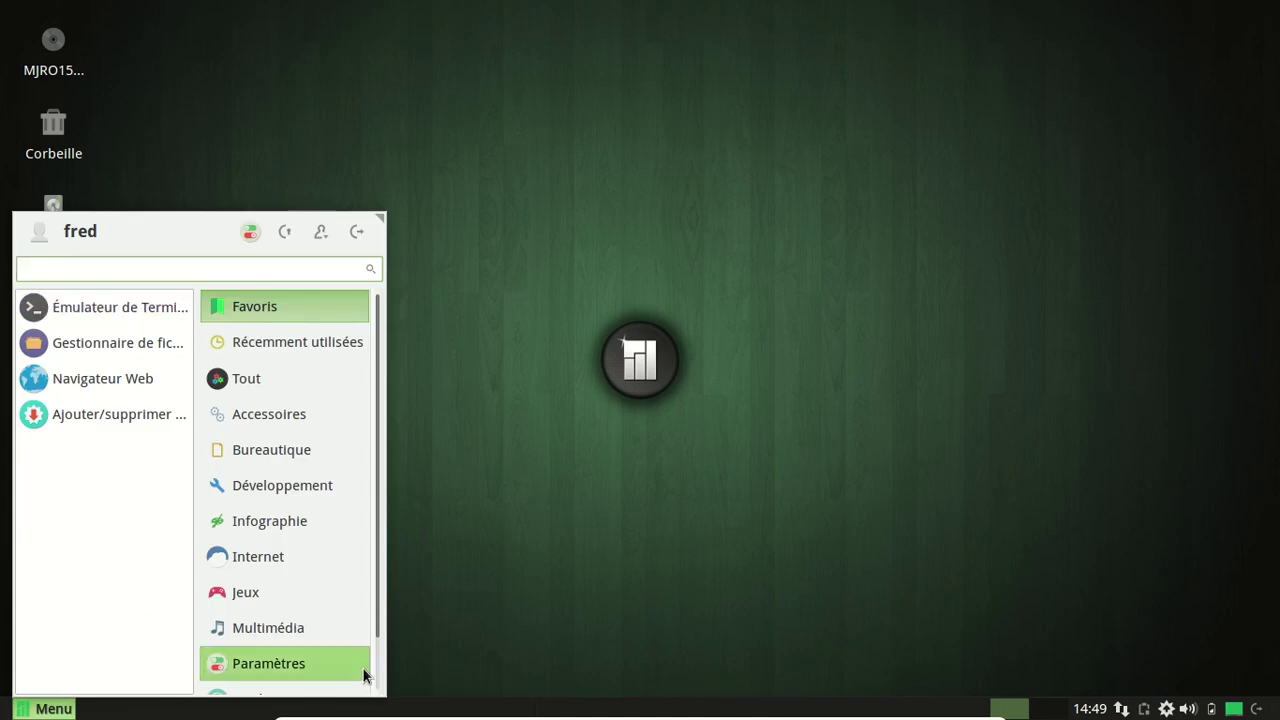
pyautogui.press('Escape')
# Delete the 'Menu' title from the Whisker menu button and check the icon-only result.
pyautogui.rightClick(45, 708)
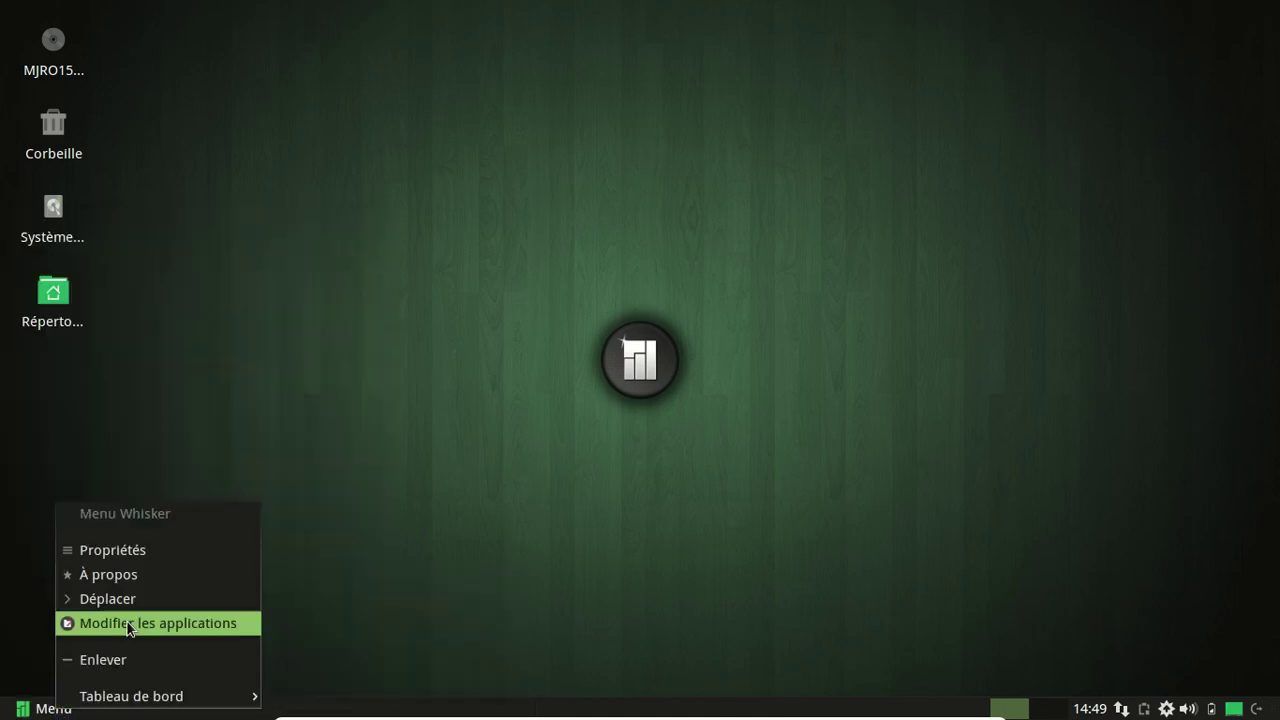
pyautogui.click(129, 556)
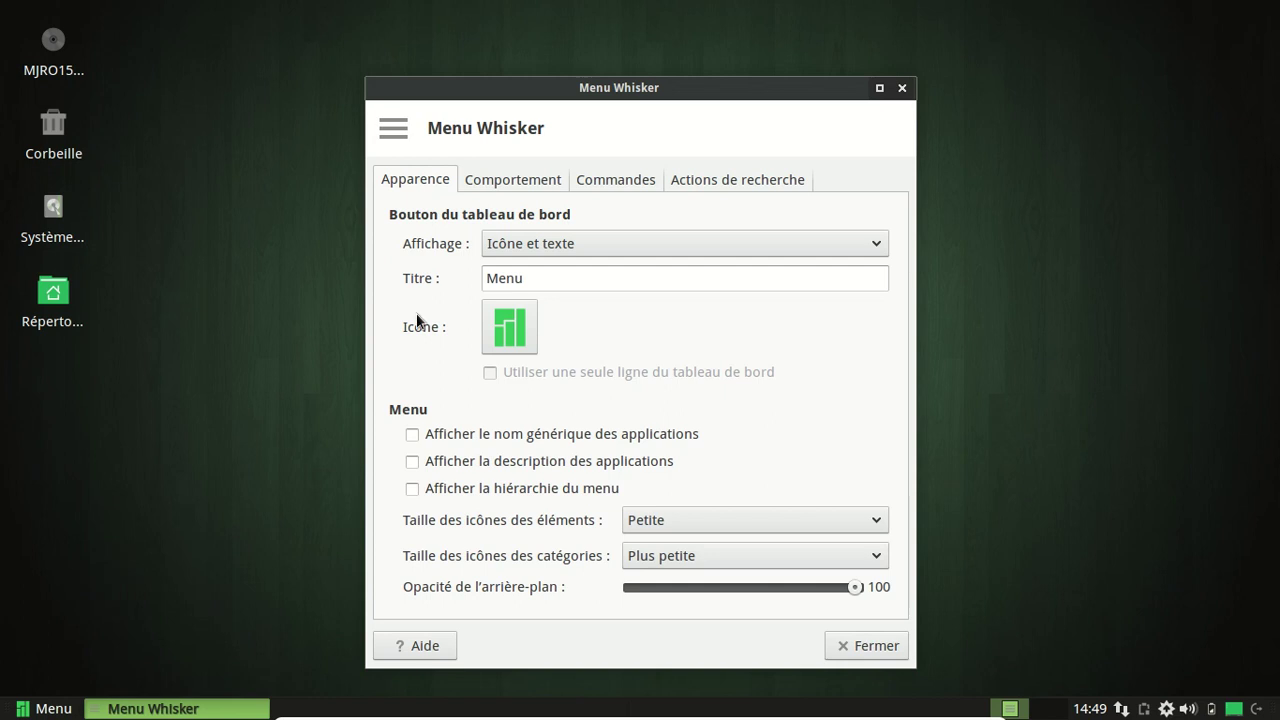
pyautogui.moveTo(574, 280); pyautogui.dragTo(458, 273)
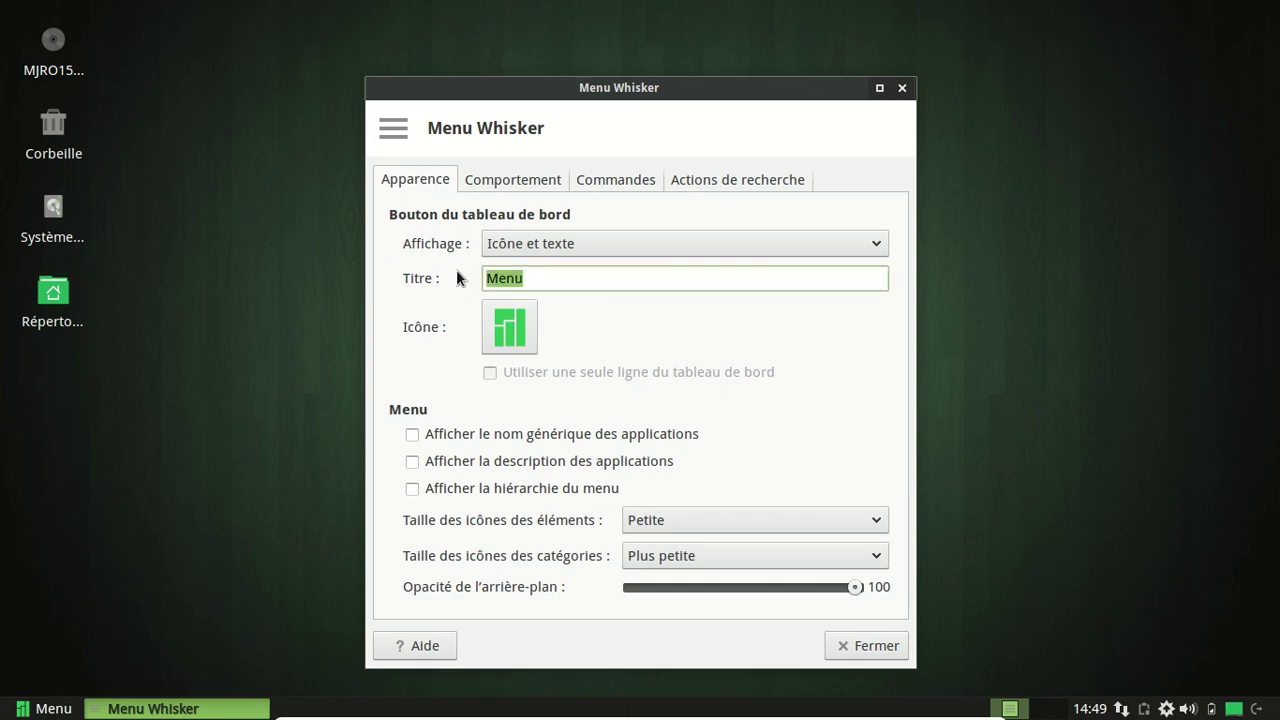
pyautogui.press('BackSpace')
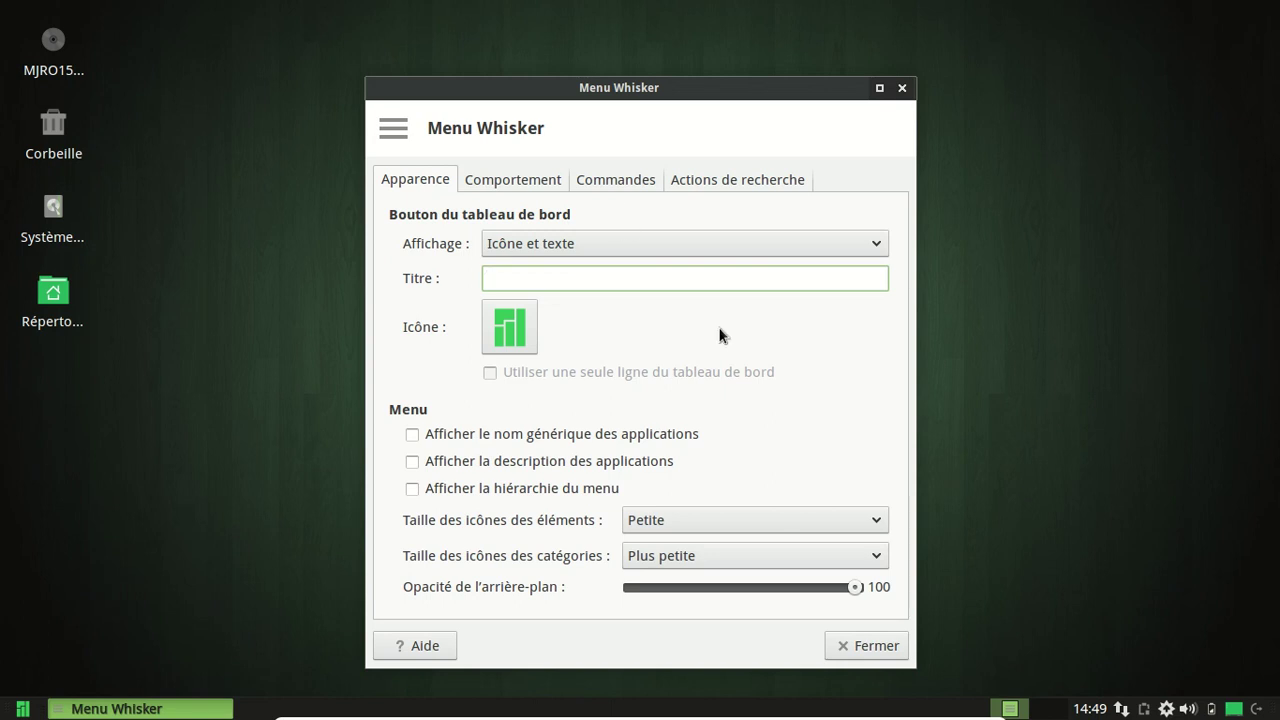
pyautogui.click(880, 648)
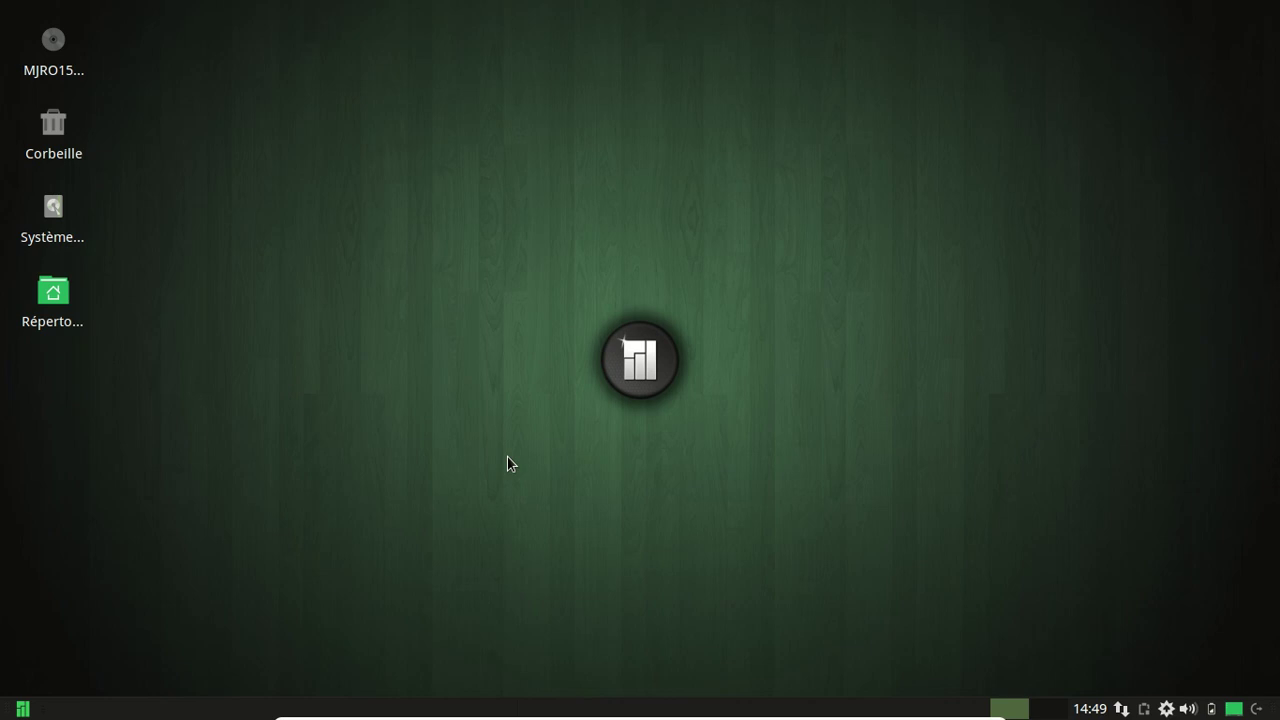
pyautogui.click(26, 709)
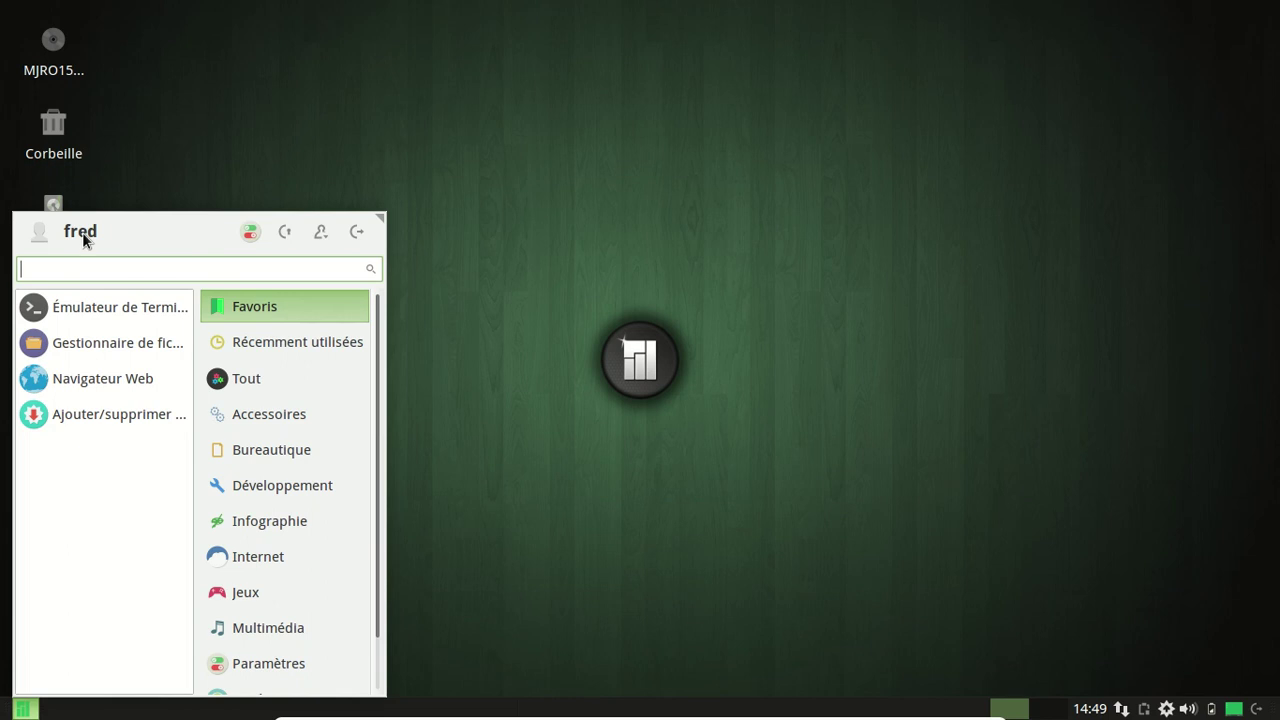
pyautogui.press('Escape')
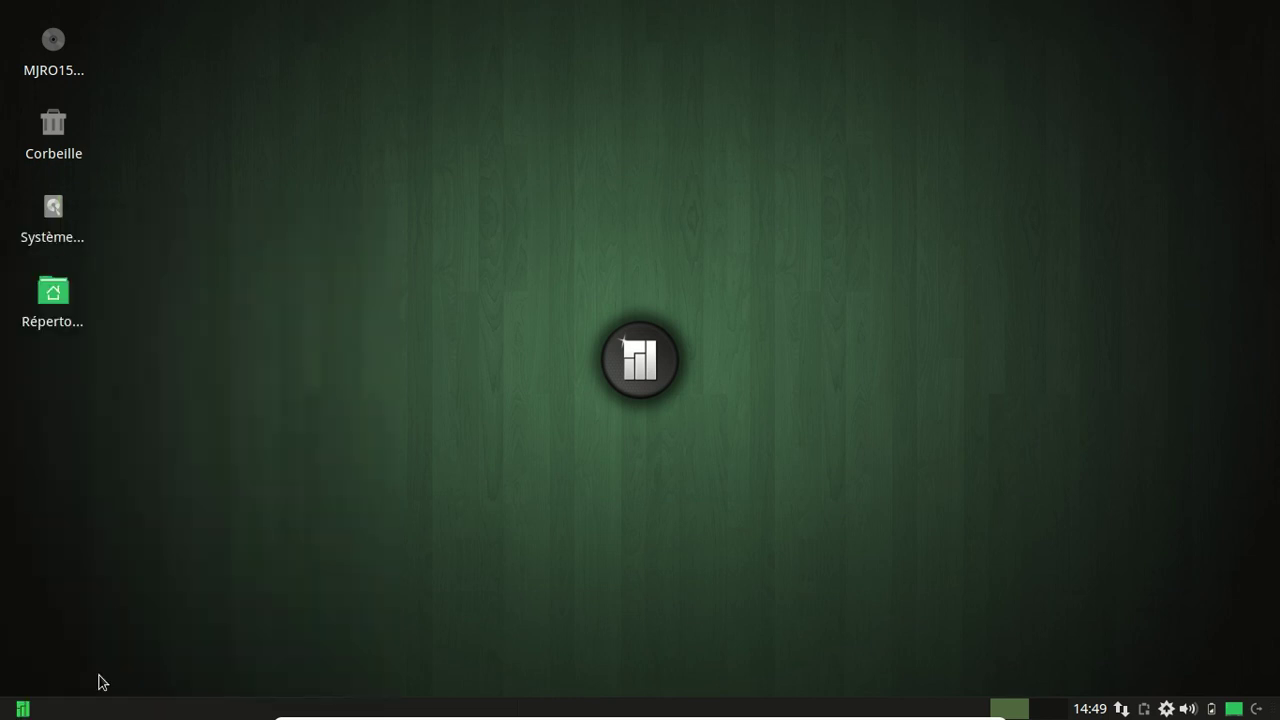
# Search the application menu for 'utili' and 'prop' to find the user-info tool.
pyautogui.click(30, 709)
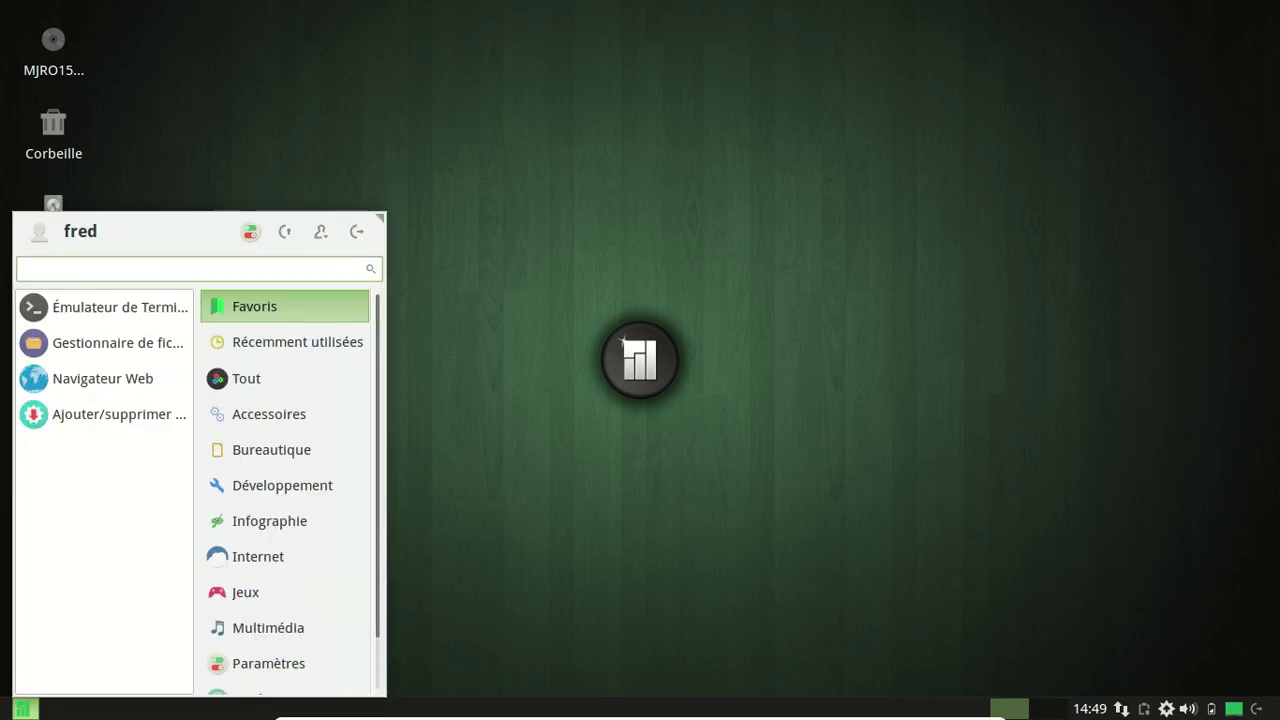
pyautogui.write('uyti')
pyautogui.press('BackSpace')
pyautogui.press('BackSpace')
pyautogui.press('BackSpace')
pyautogui.write('tili')
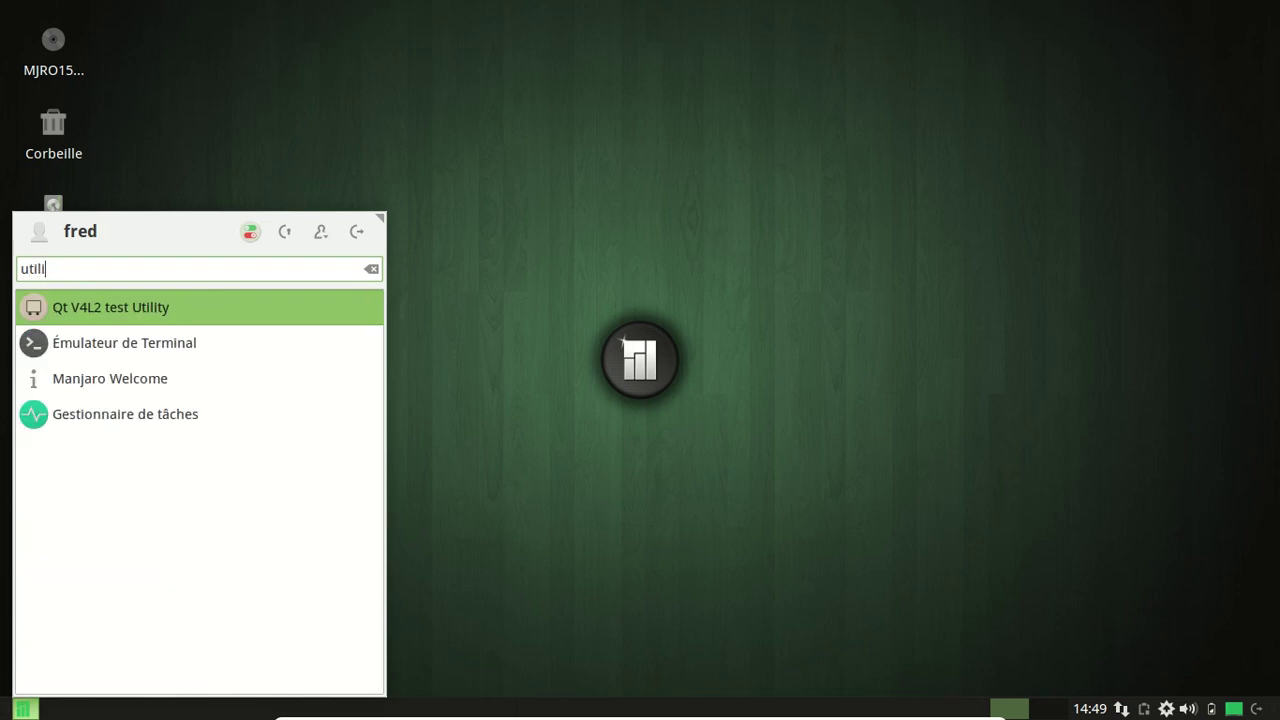
pyautogui.press('BackSpace')
pyautogui.press('BackSpace')
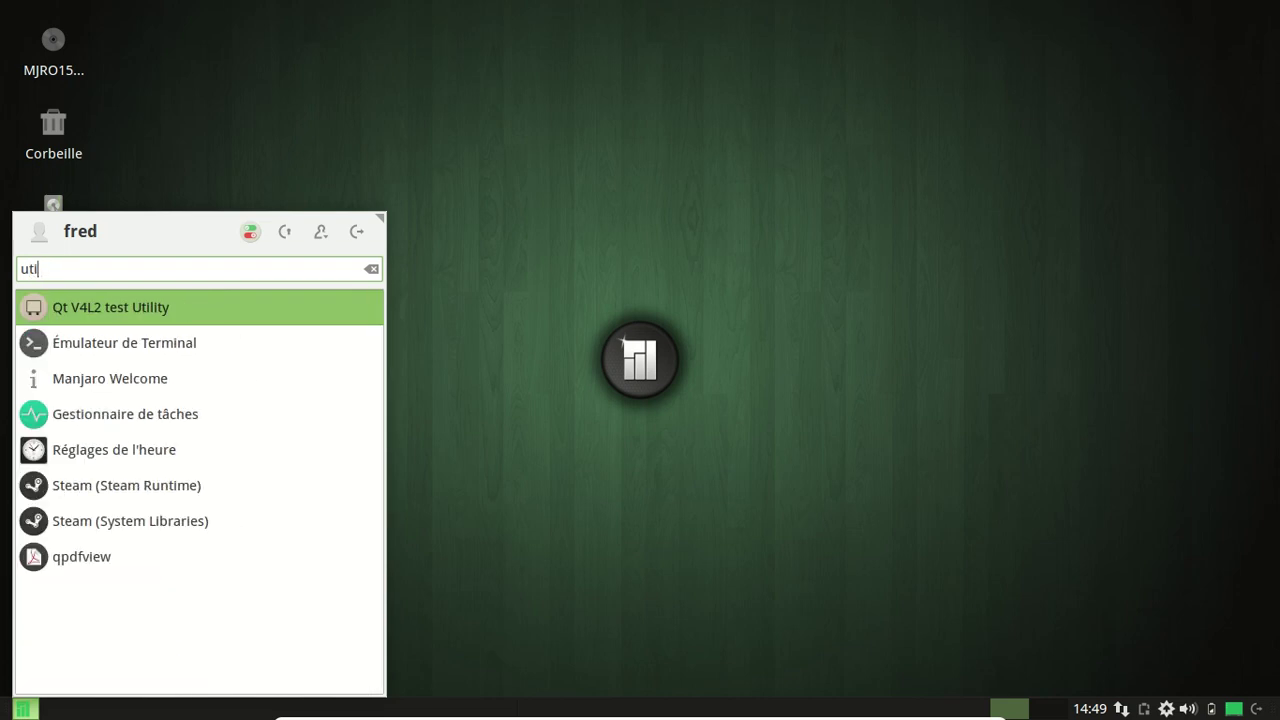
pyautogui.press('BackSpace')
pyautogui.press('BackSpace')
pyautogui.press('BackSpace')
pyautogui.write('po')
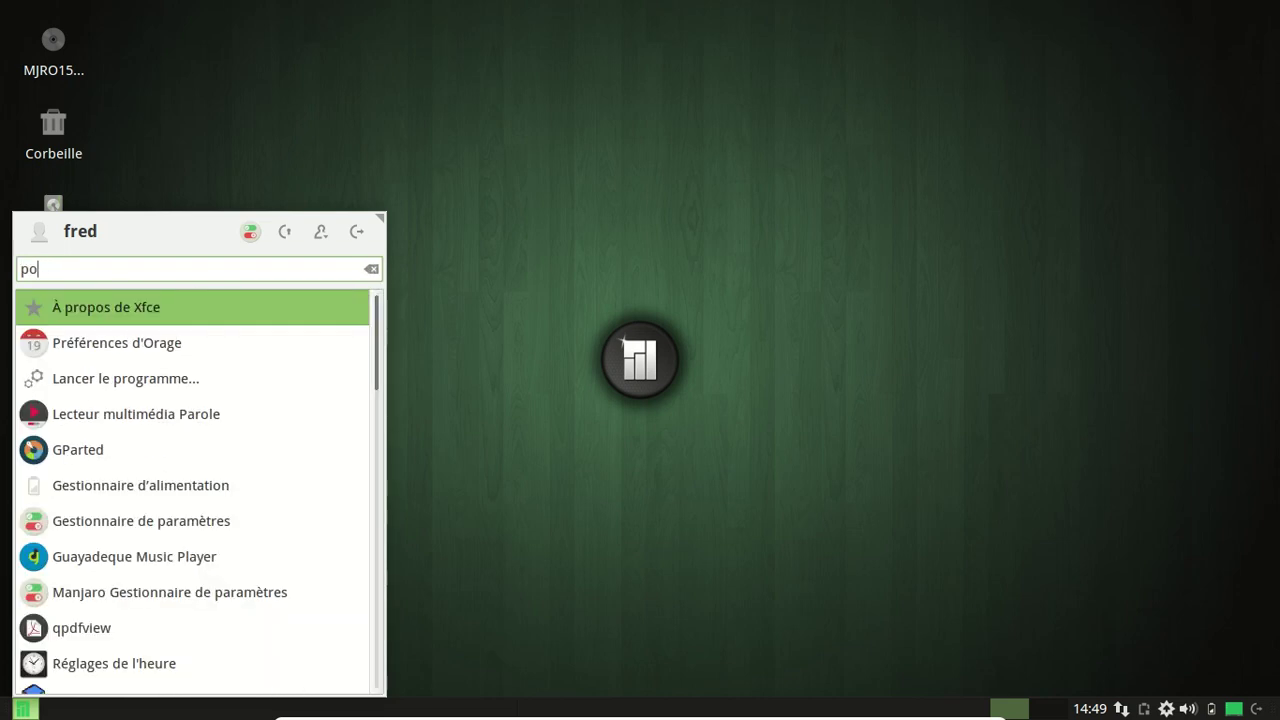
pyautogui.press('BackSpace')
pyautogui.write('rop')
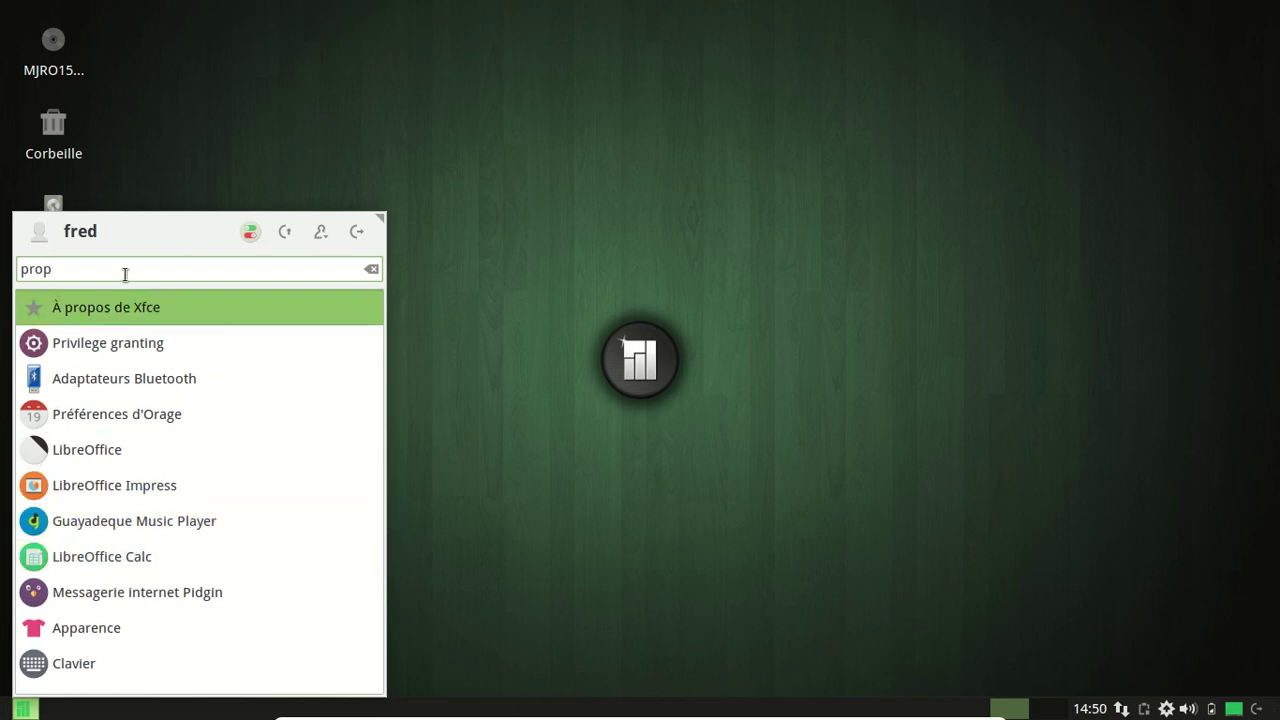
pyautogui.press('BackSpace')
pyautogui.press('BackSpace')
pyautogui.press('BackSpace')
pyautogui.press('BackSpace')
# Search 'à' to locate À mon sujet, then close the menu.
pyautogui.write('à prop')
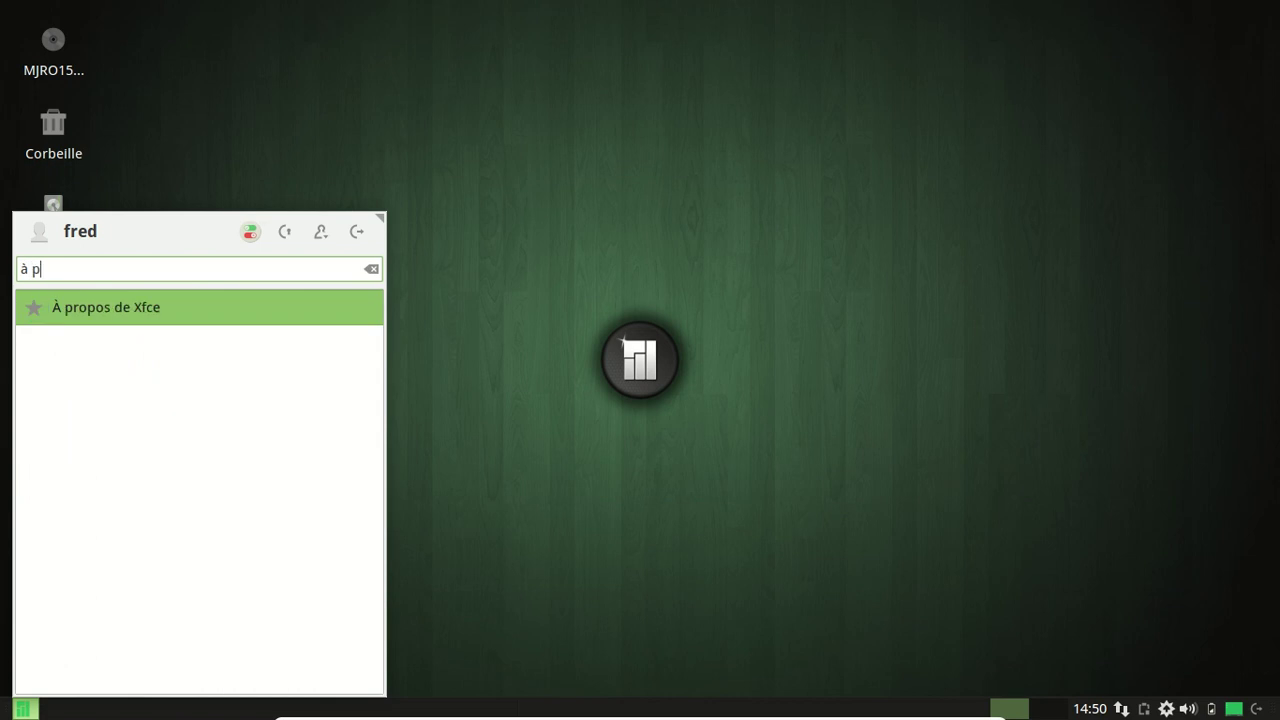
pyautogui.press('BackSpace')
pyautogui.press('BackSpace')
pyautogui.press('BackSpace')
pyautogui.press('BackSpace')
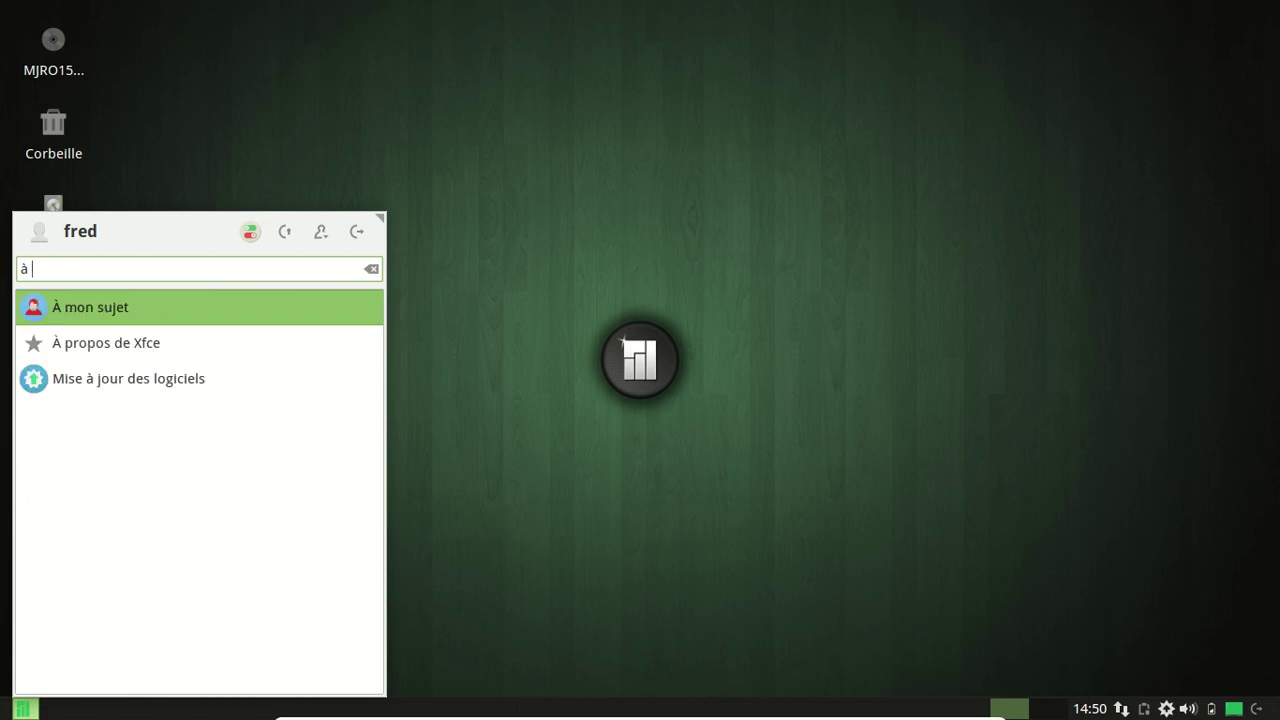
pyautogui.rightClick(131, 314)
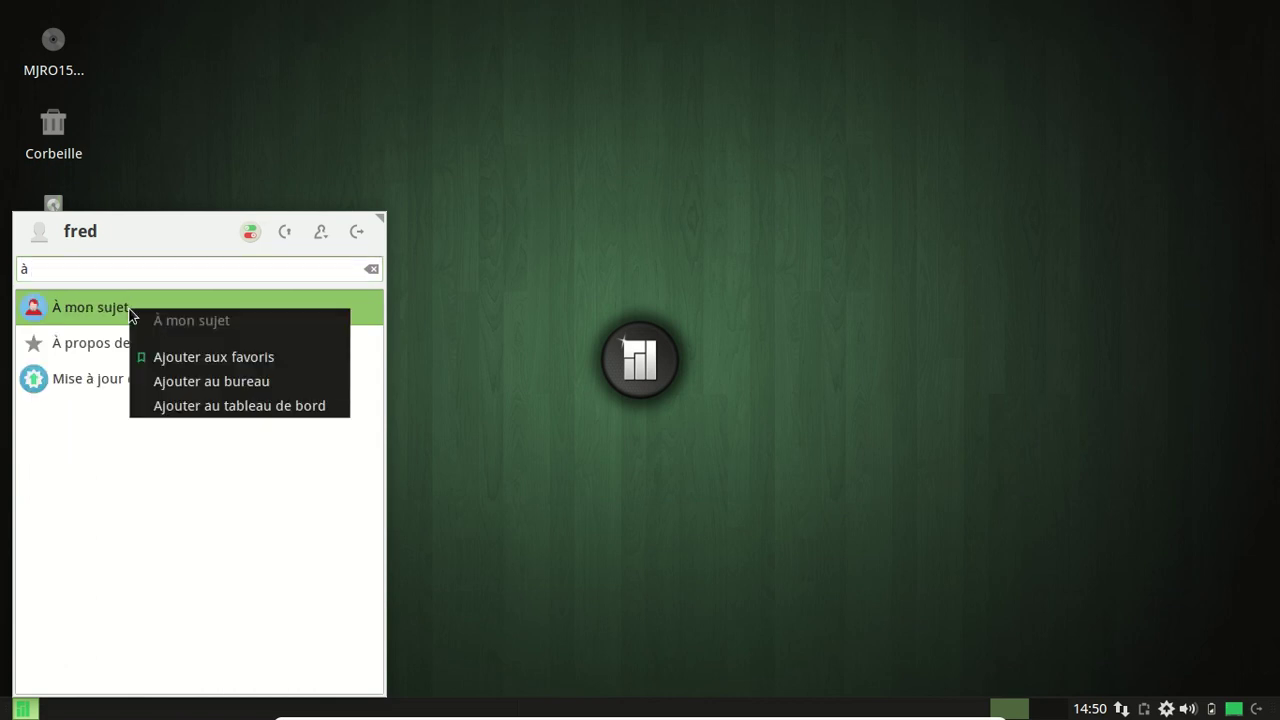
pyautogui.click(55, 310)
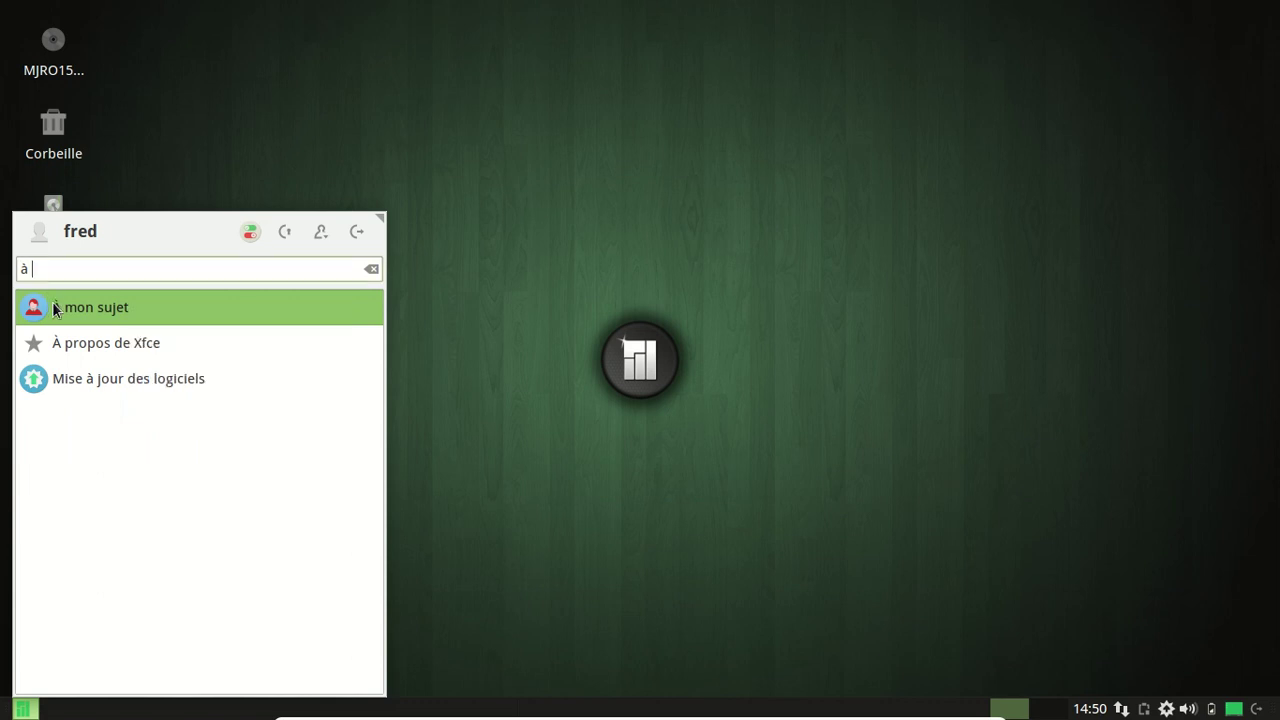
pyautogui.click(55, 309)
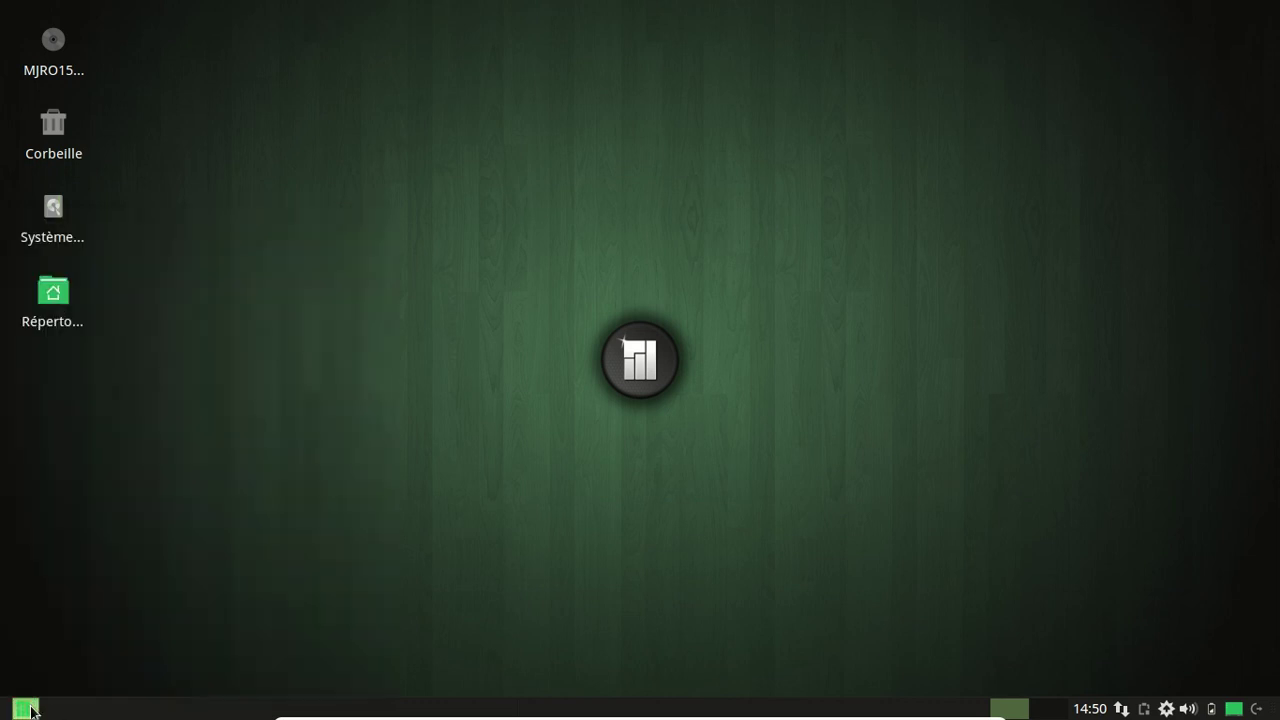
# Open Éditeur de paramètres from the Paramètres category, close it, and reopen the menu.
pyautogui.click(26, 709)
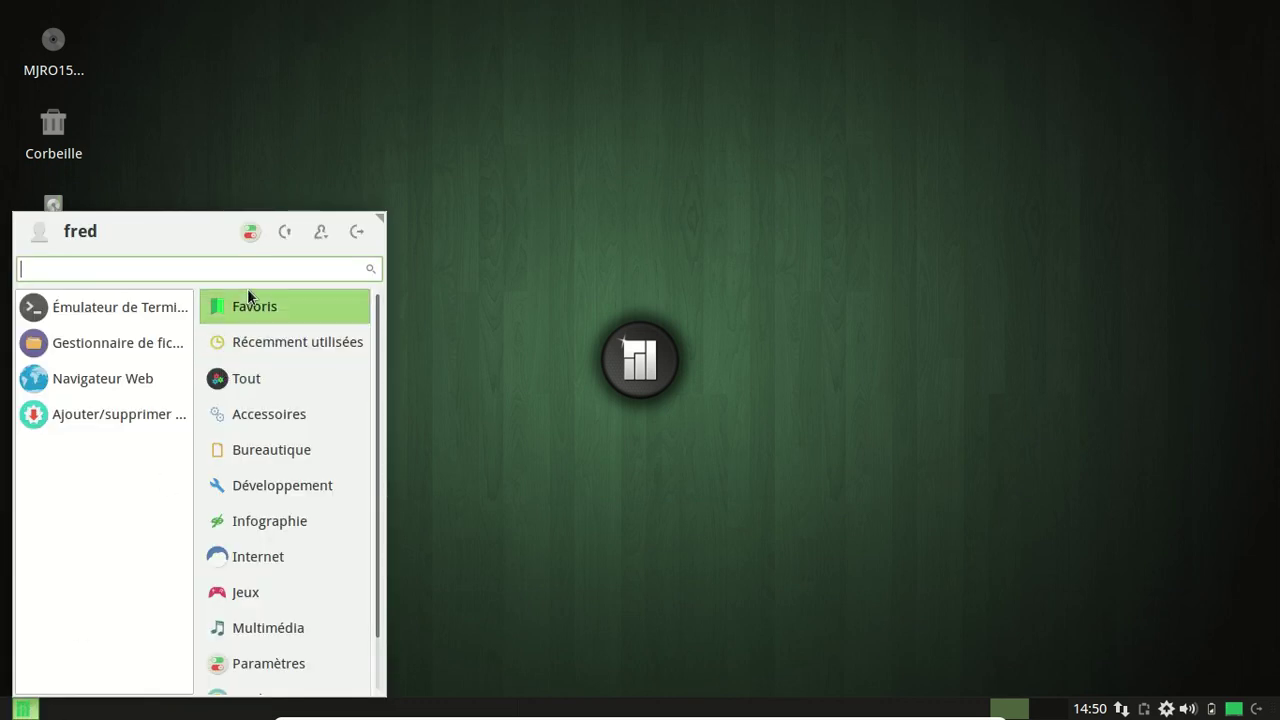
pyautogui.scroll(-1, 358, 505)
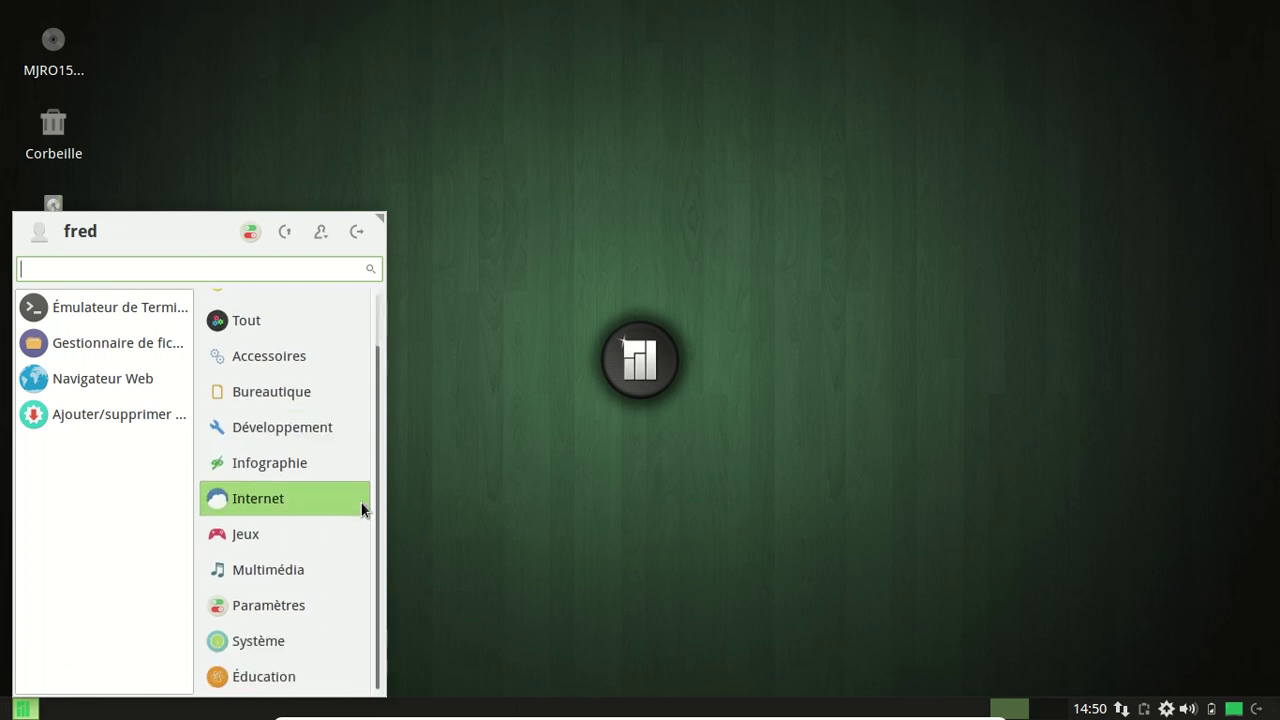
pyautogui.click(303, 600)
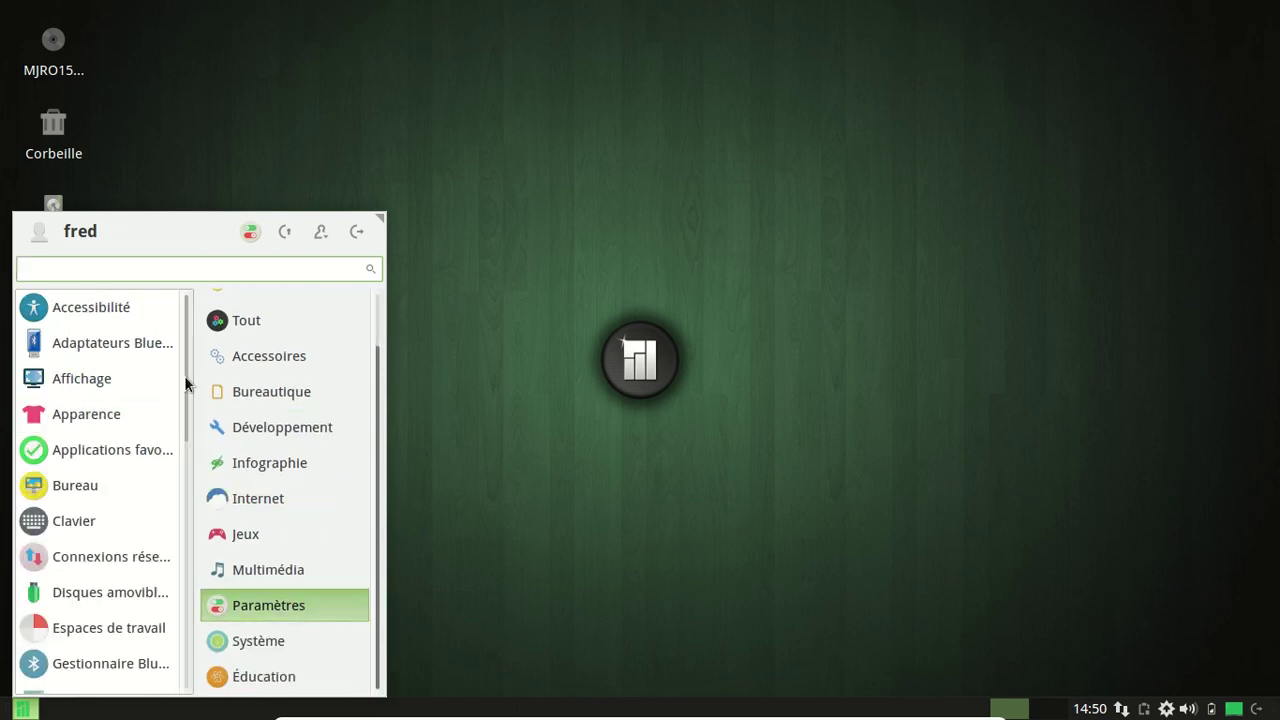
pyautogui.moveTo(184, 375); pyautogui.dragTo(193, 557)
pyautogui.scroll(3, 151, 560)
pyautogui.scroll(-3, 149, 551)
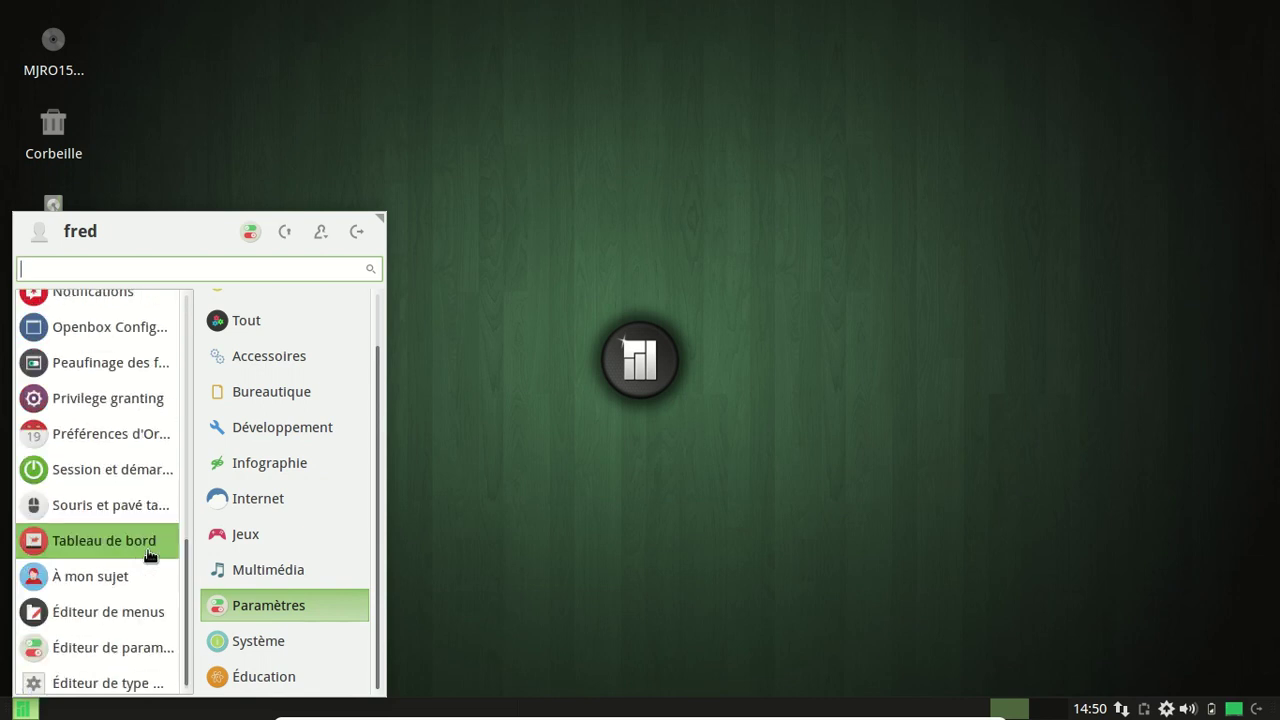
pyautogui.click(157, 651)
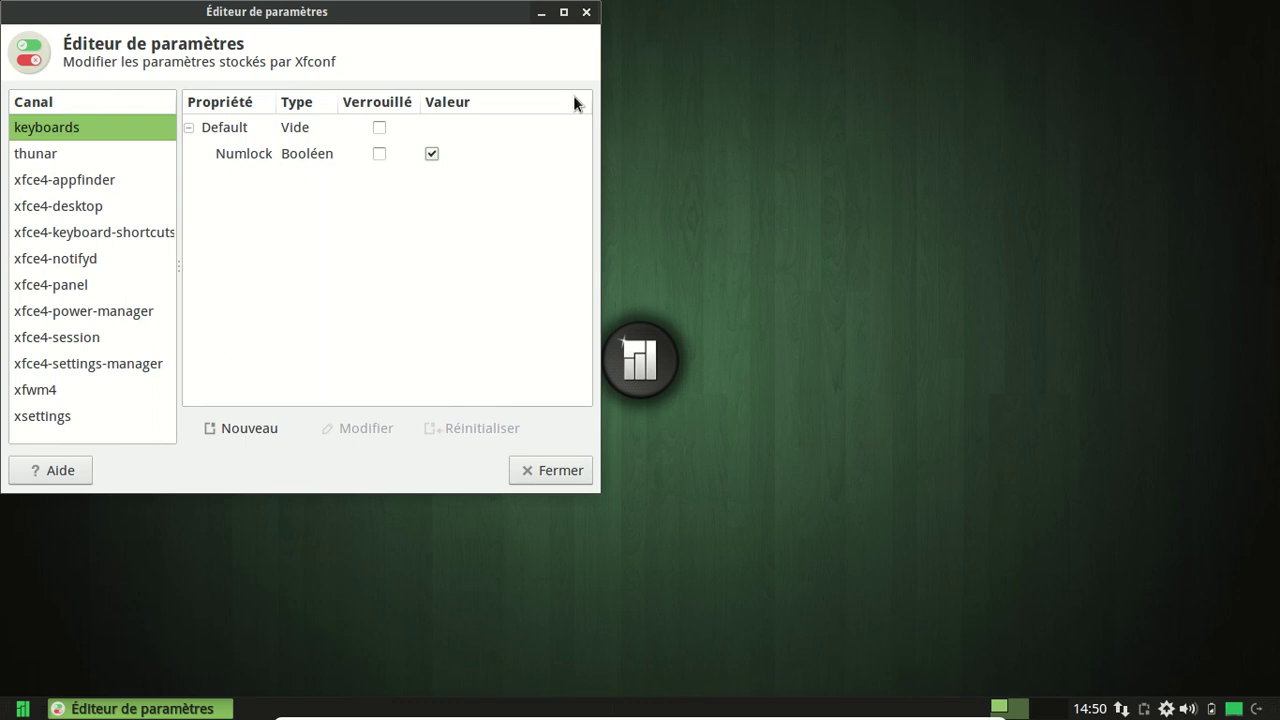
pyautogui.click(586, 12)
pyautogui.click(22, 709)
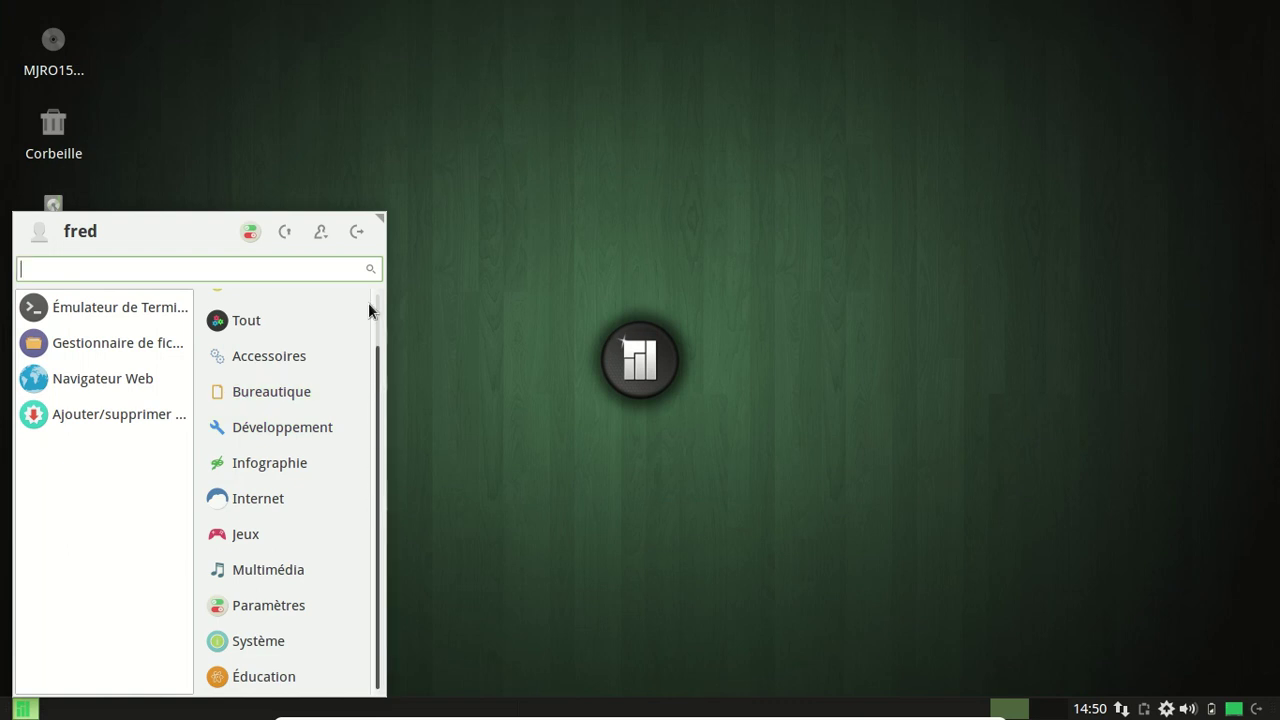
pyautogui.scroll(2, 369, 300)
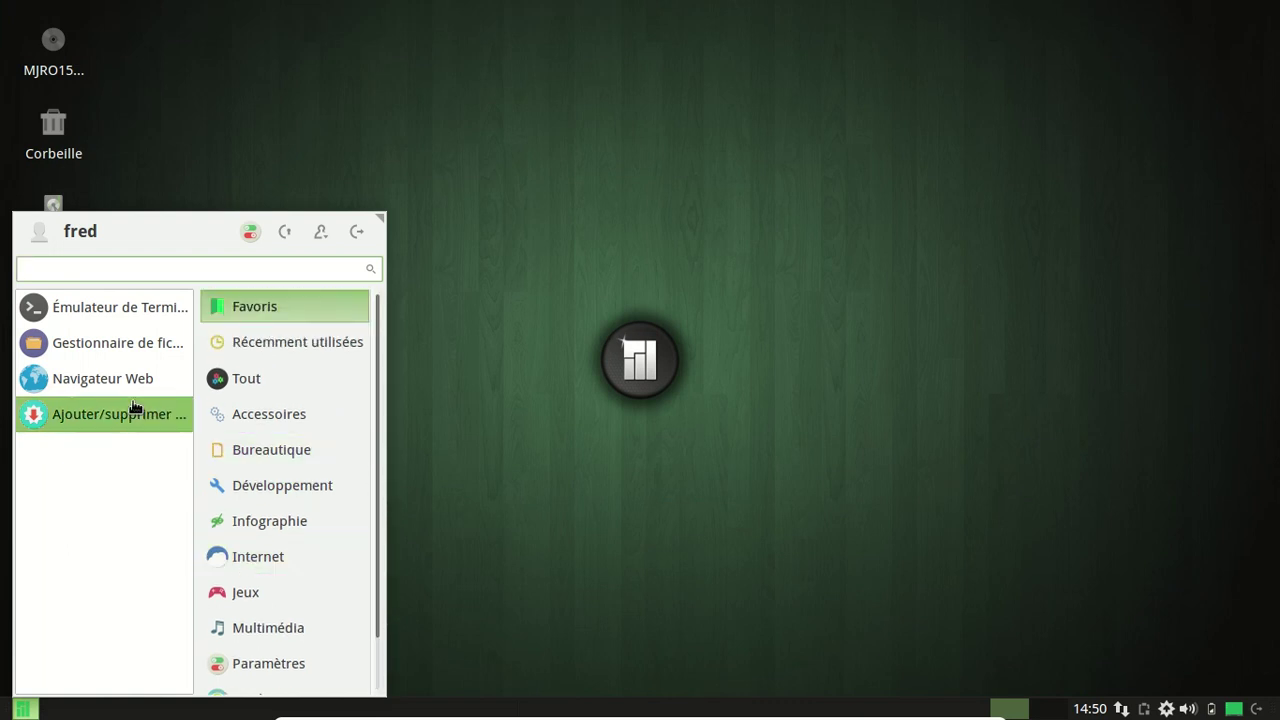
# Open the Paramètres settings manager, scroll through it, and close it.
pyautogui.click(251, 232)
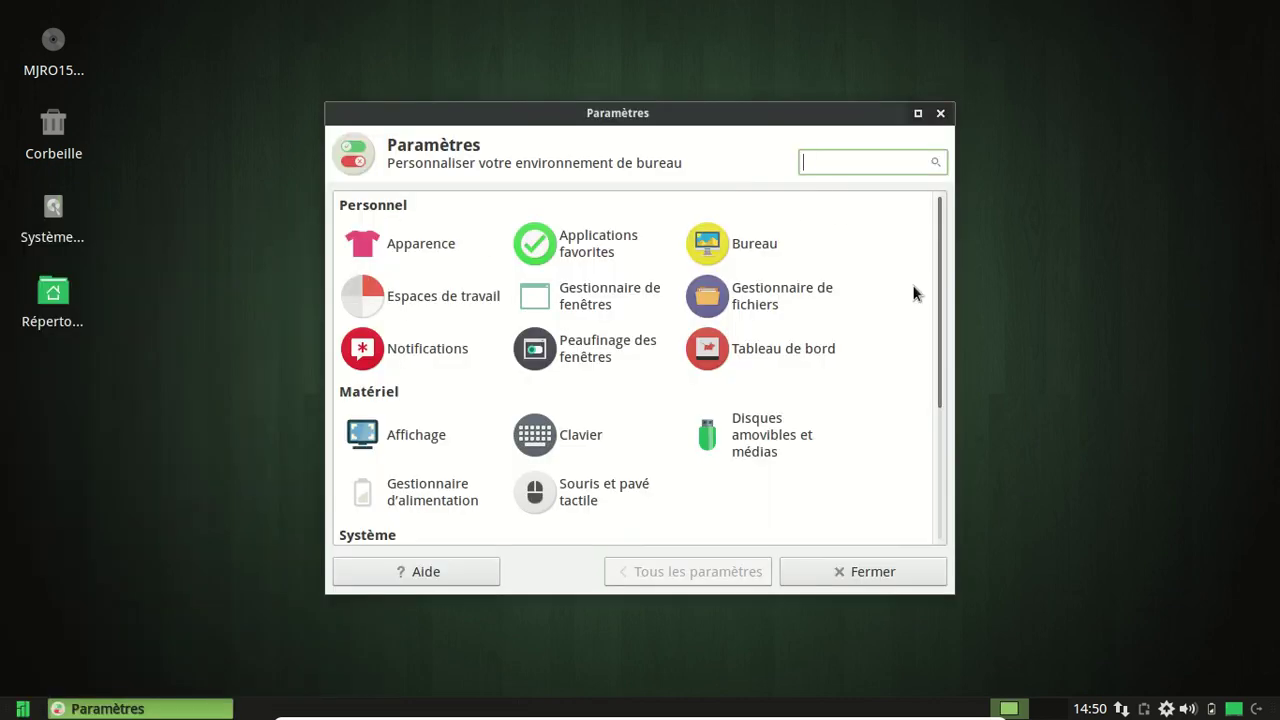
pyautogui.scroll(-5, 912, 288)
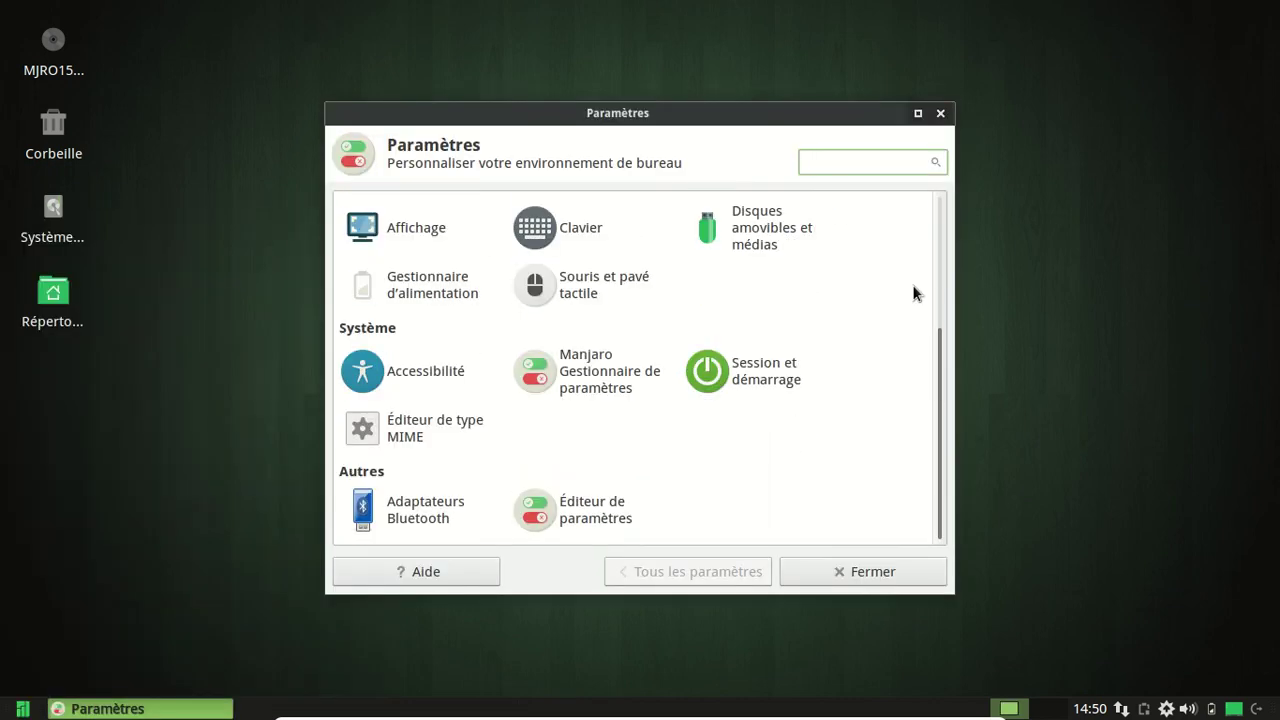
pyautogui.scroll(5, 913, 292)
pyautogui.scroll(1, 913, 292)
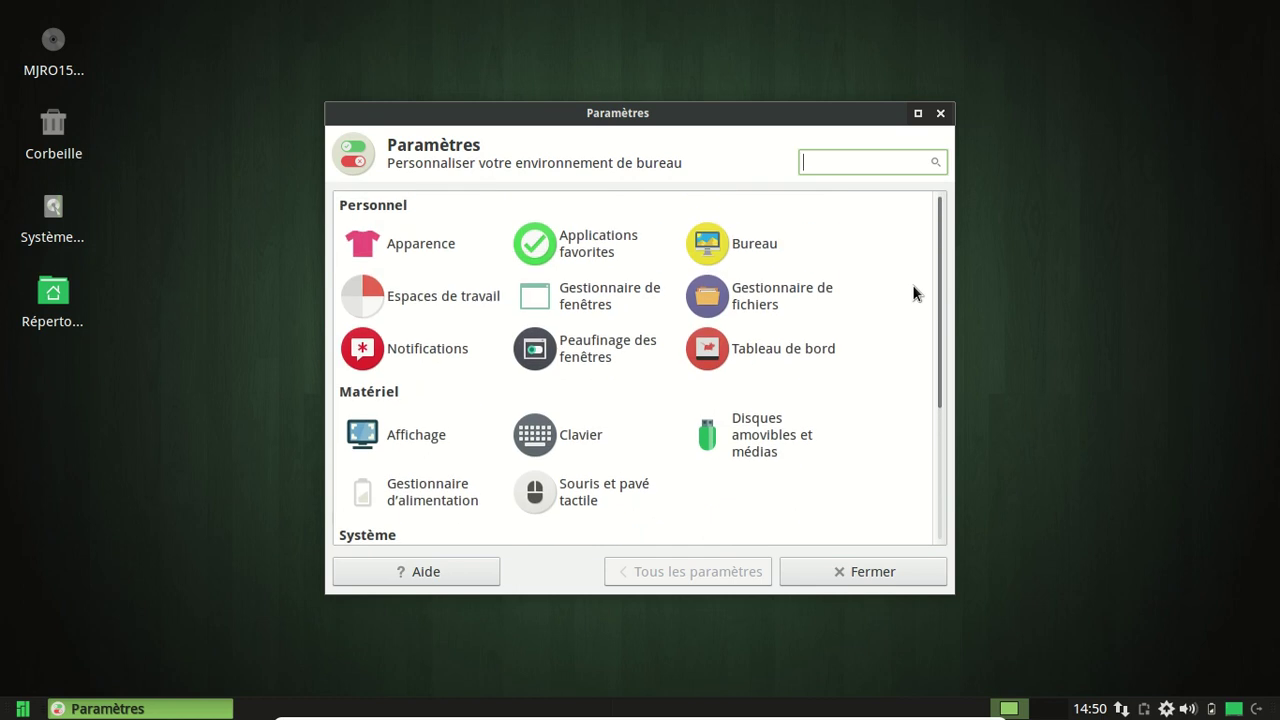
pyautogui.click(940, 113)
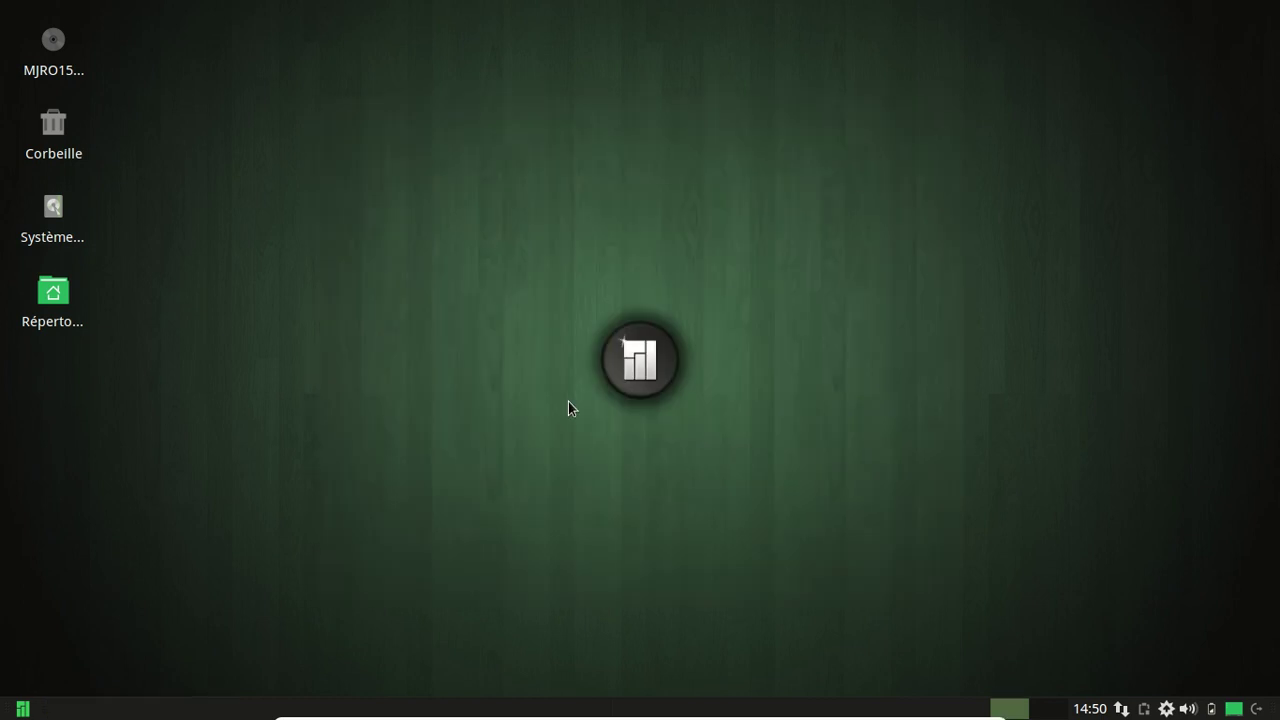
# Browse the Paramètres category in the application menu, then close the menu.
pyautogui.click(22, 709)
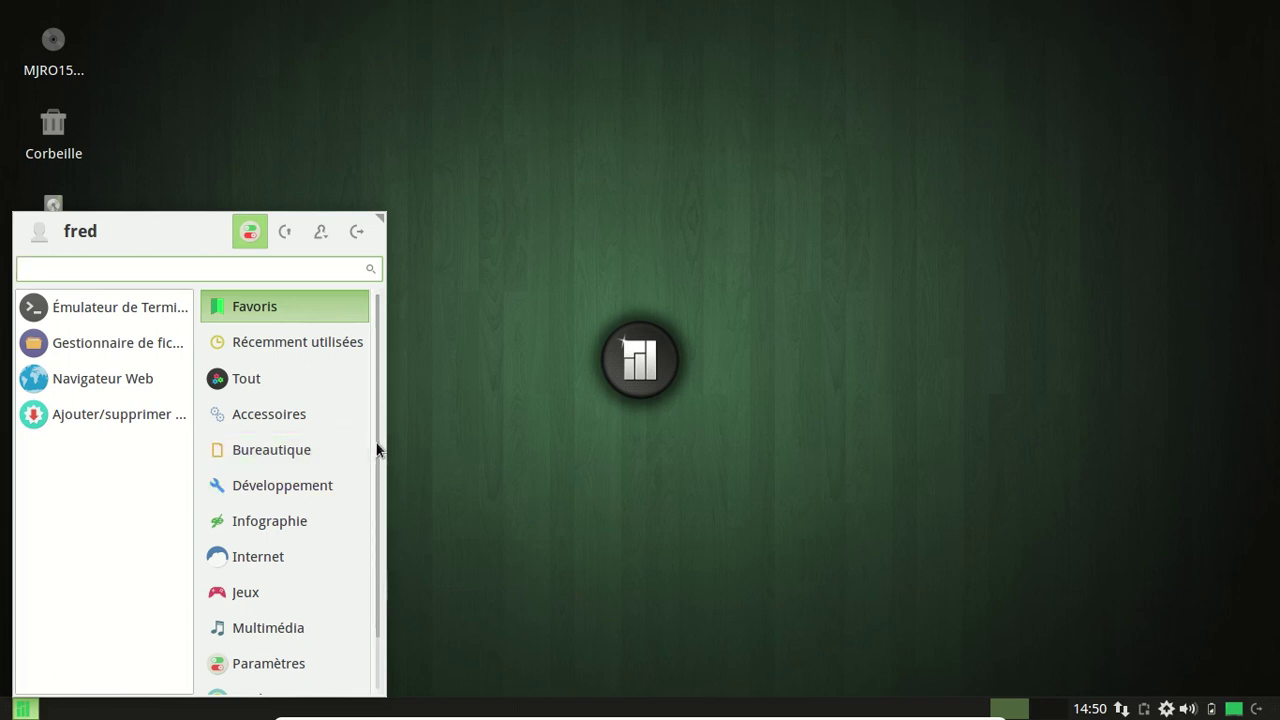
pyautogui.moveTo(377, 450); pyautogui.dragTo(371, 640)
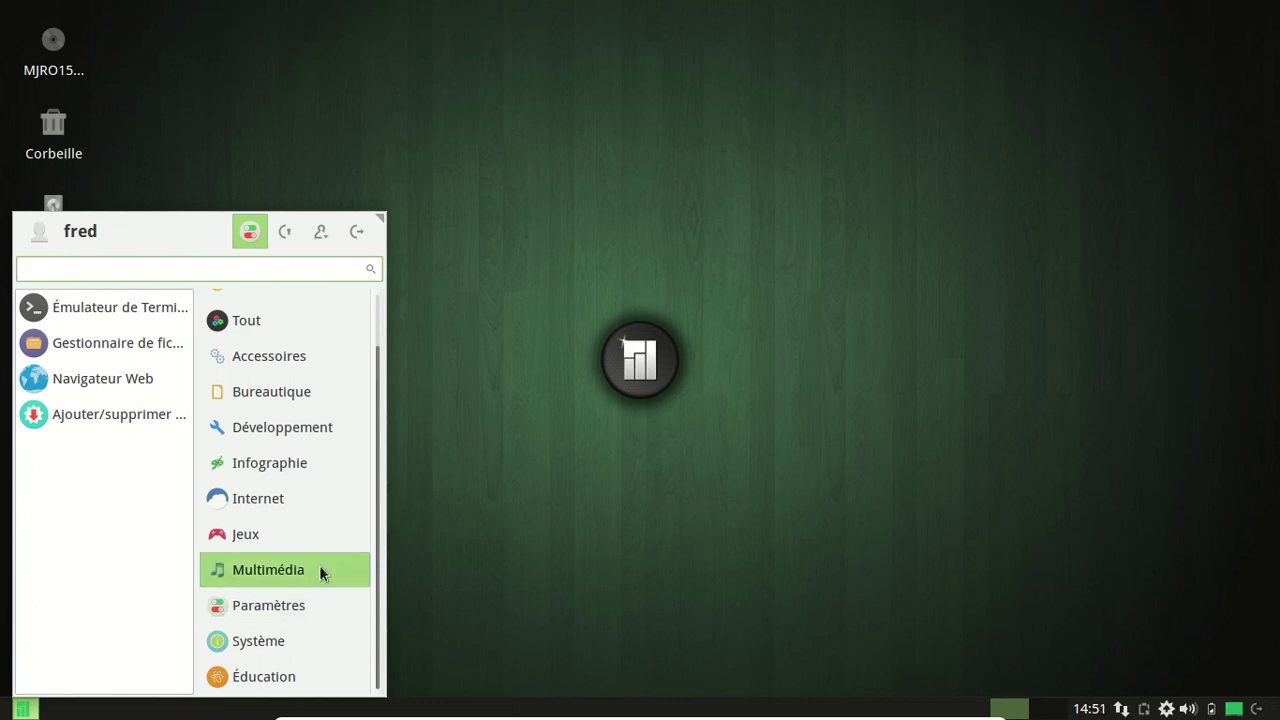
pyautogui.click(315, 600)
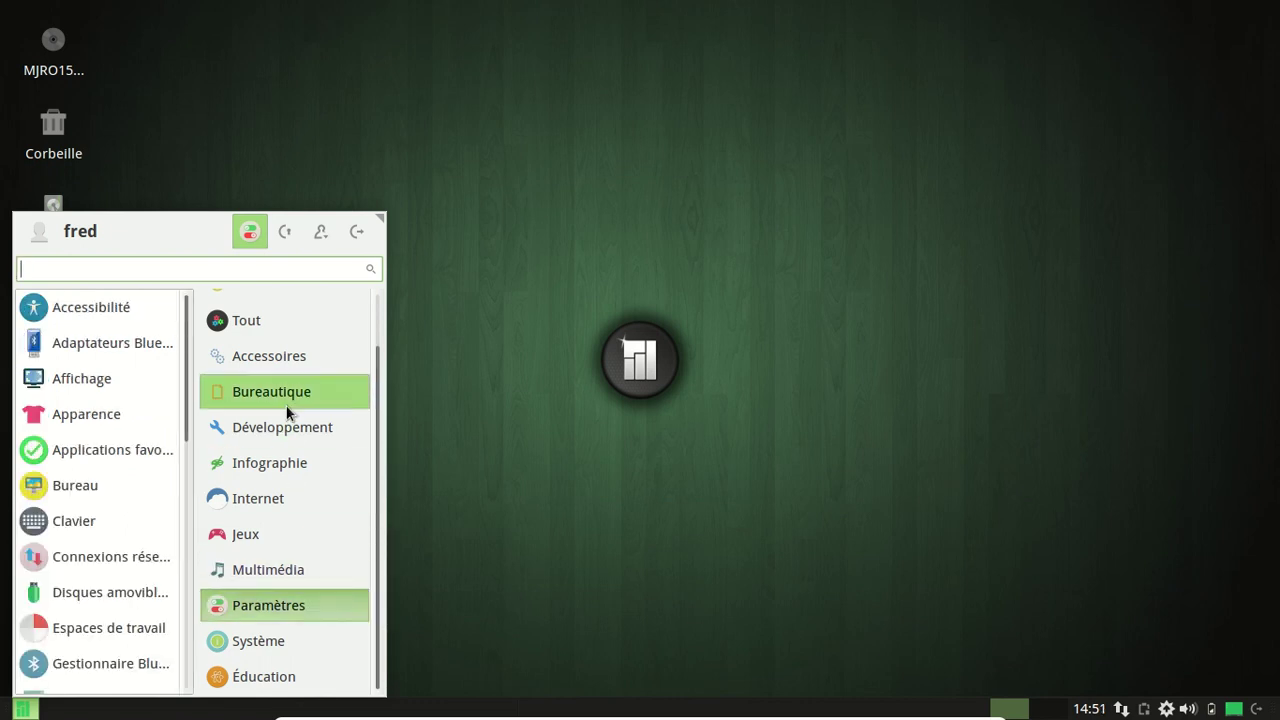
pyautogui.scroll(-5, 160, 537)
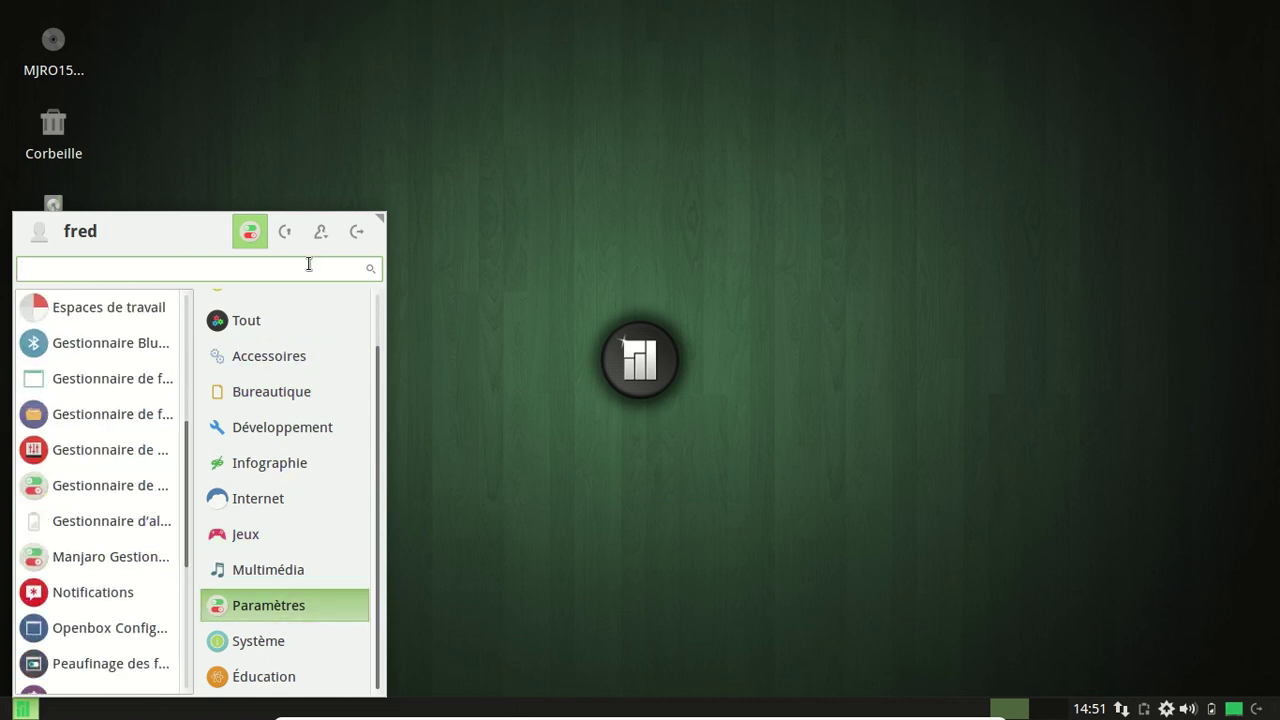
pyautogui.click(438, 228)
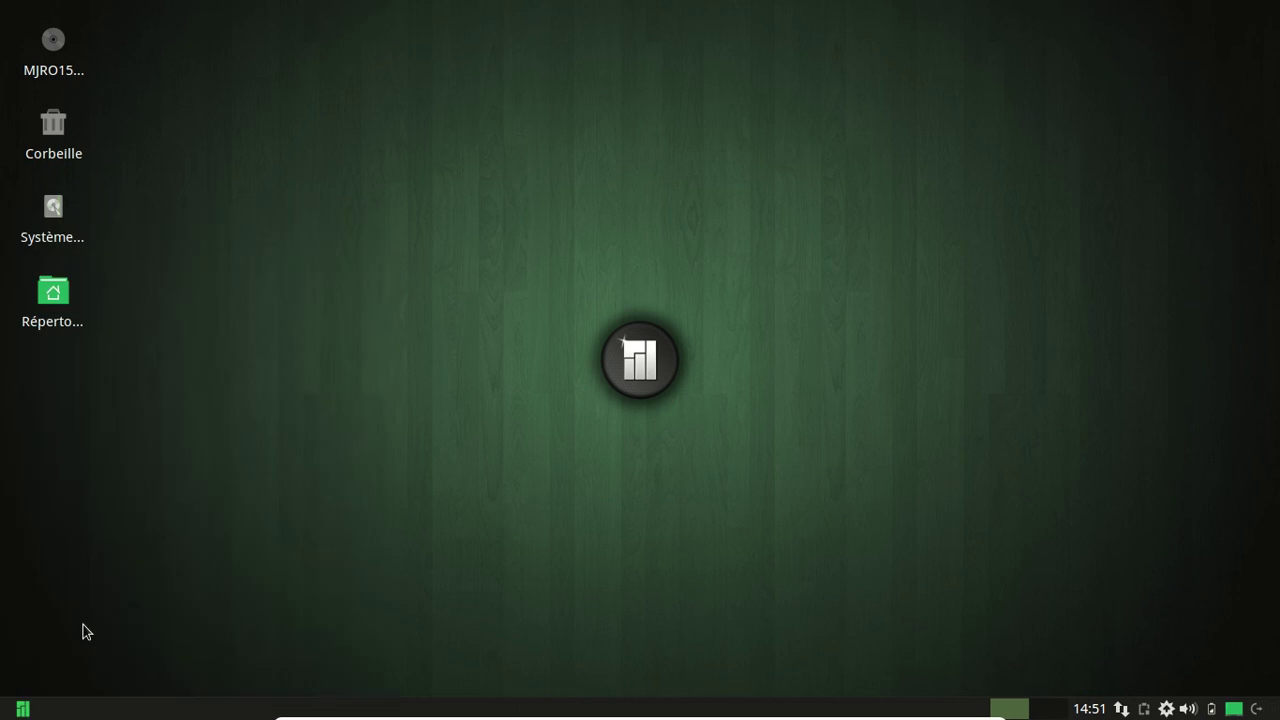
# Launch the terminal from the Whisker menu and run chfn for the current user, leaving office and phone fields empty.
pyautogui.click(29, 709)
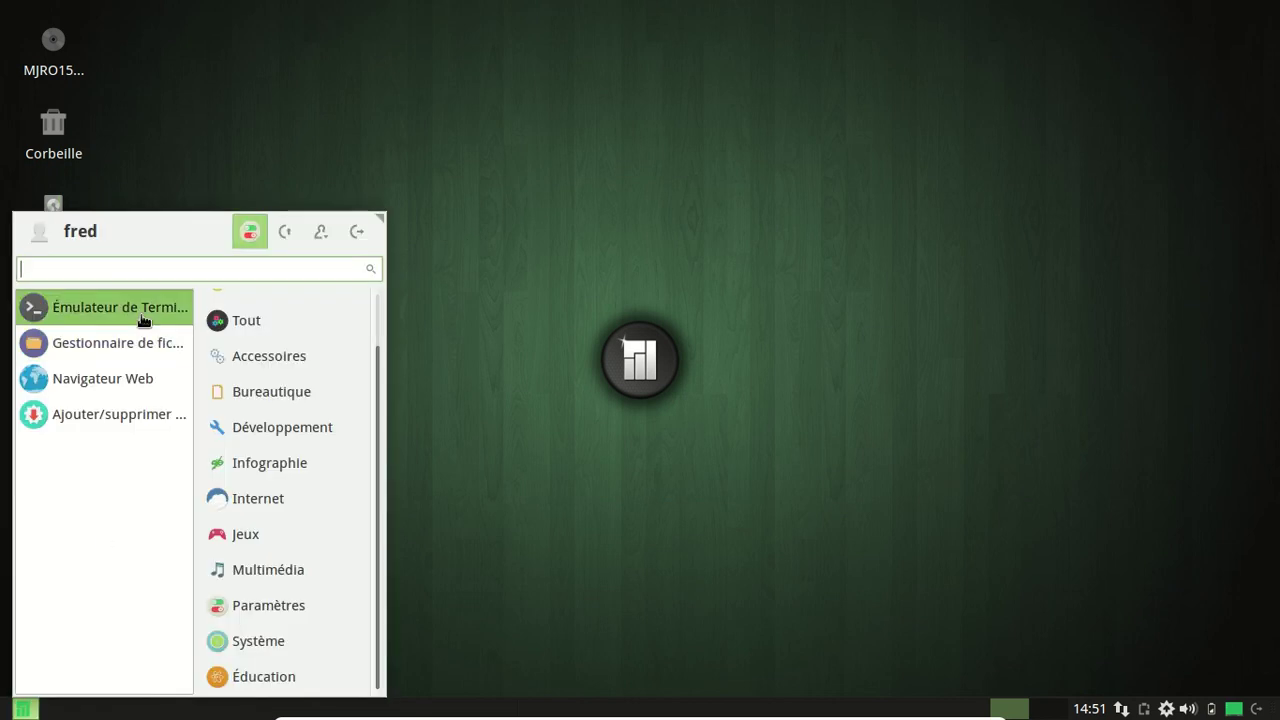
pyautogui.click(141, 316)
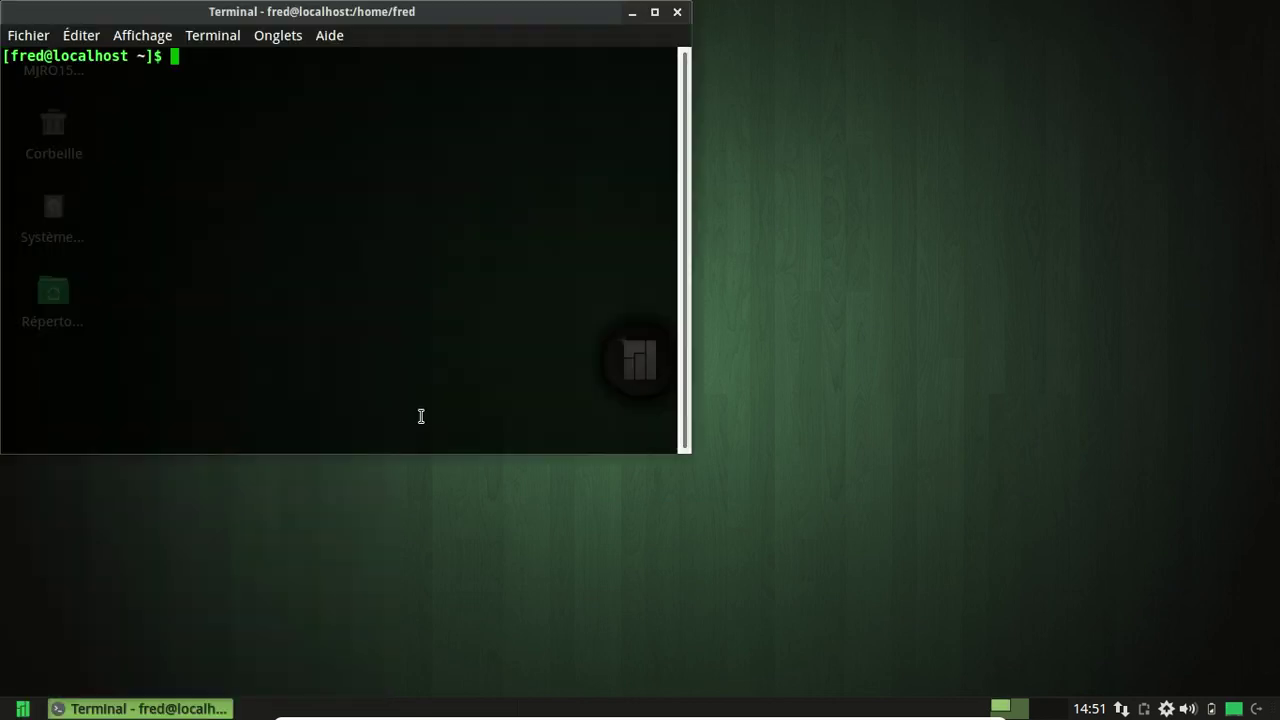
pyautogui.write('chfn')
pyautogui.write(' fred')
pyautogui.press('Return')
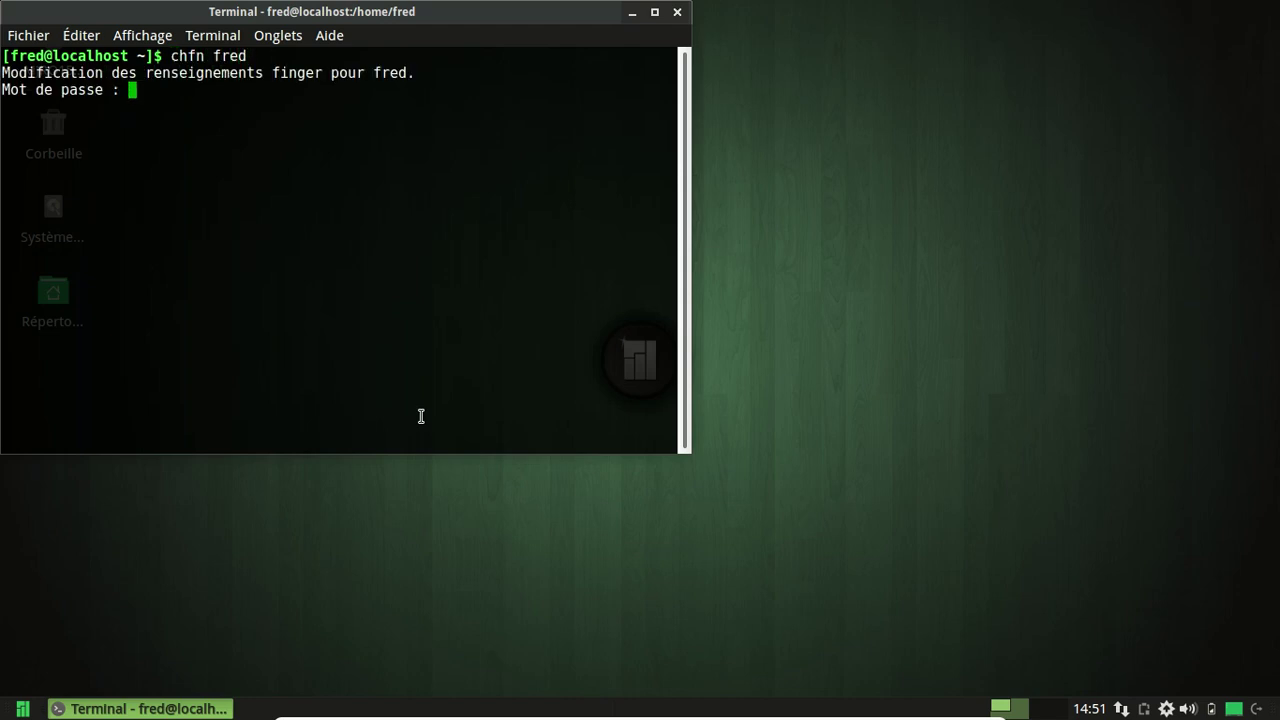
pyautogui.press('Return')
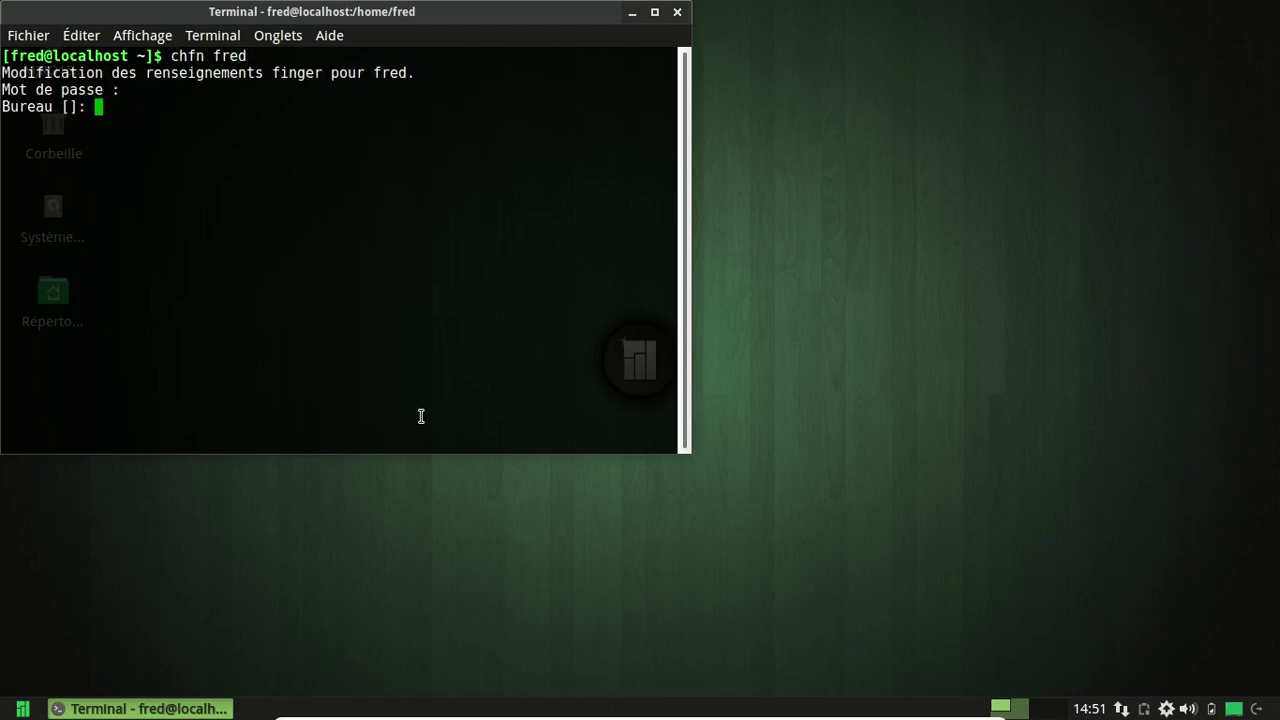
pyautogui.press('Return')
pyautogui.press('Return')
pyautogui.press('Return')
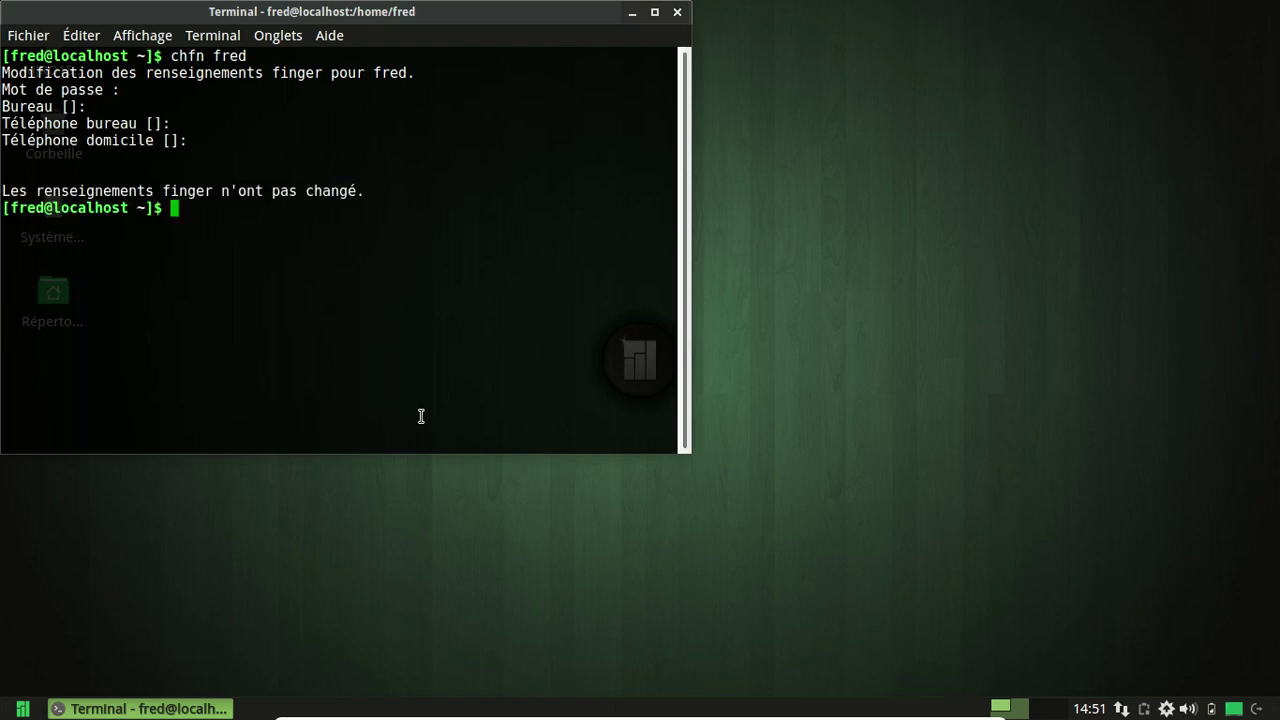
# Run sudo chfn, abort it with Ctrl+C, and move the terminal window to the screen centre.
pyautogui.press('Up')
pyautogui.press('BackSpace')
pyautogui.press('BackSpace')
pyautogui.press('BackSpace')
pyautogui.press('BackSpace')
pyautogui.press('BackSpace')
pyautogui.press('BackSpace')
pyautogui.press('BackSpace')
pyautogui.press('BackSpace')
pyautogui.press('BackSpace')
pyautogui.write('sys')
pyautogui.press('BackSpace')
pyautogui.press('BackSpace')
pyautogui.write('udo fg')
pyautogui.press('BackSpace')
pyautogui.press('BackSpace')
pyautogui.write('chfn')
pyautogui.press('Return')
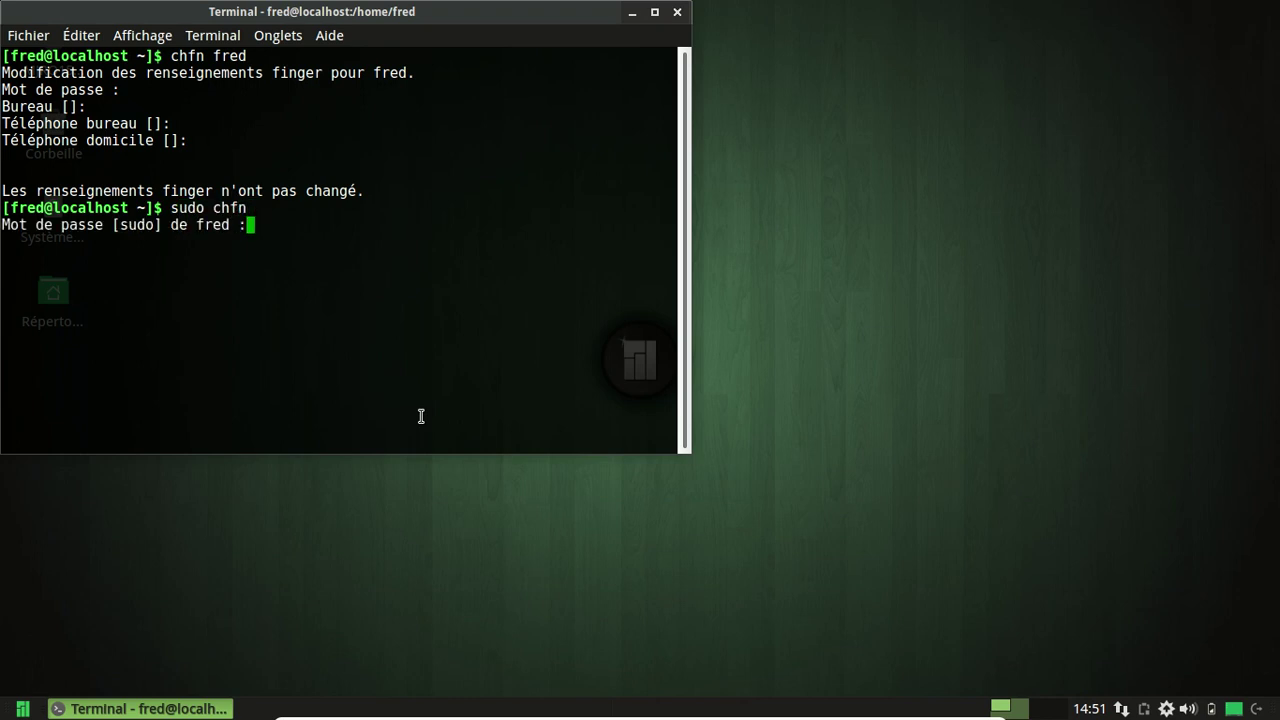
pyautogui.press('Return')
pyautogui.press('Return')
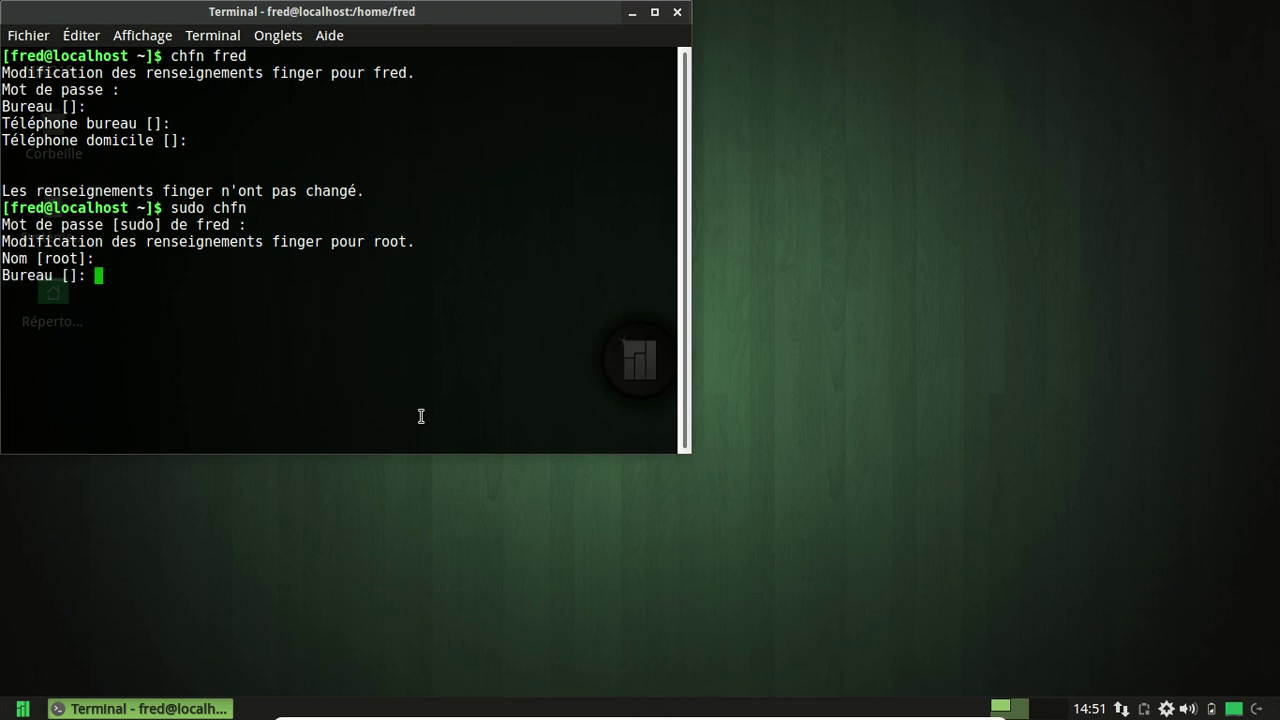
pyautogui.hotkey('ctrl', 'c')
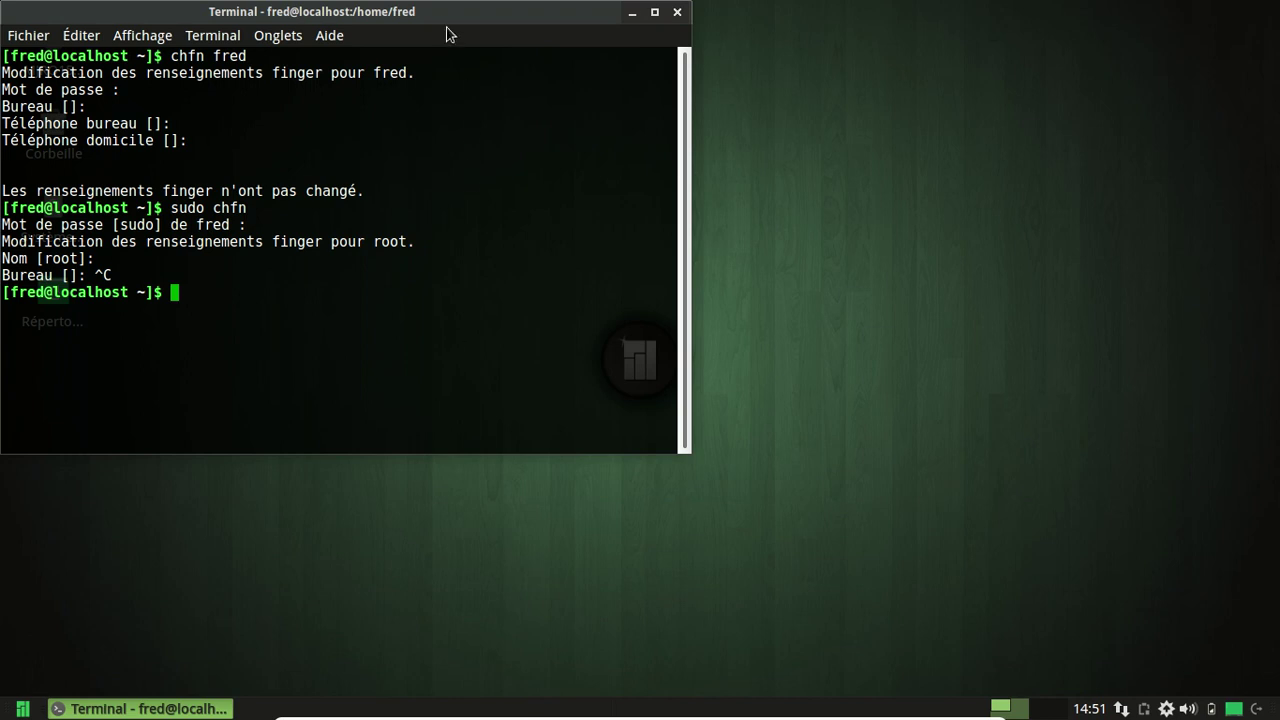
pyautogui.moveTo(438, 12); pyautogui.dragTo(675, 79)
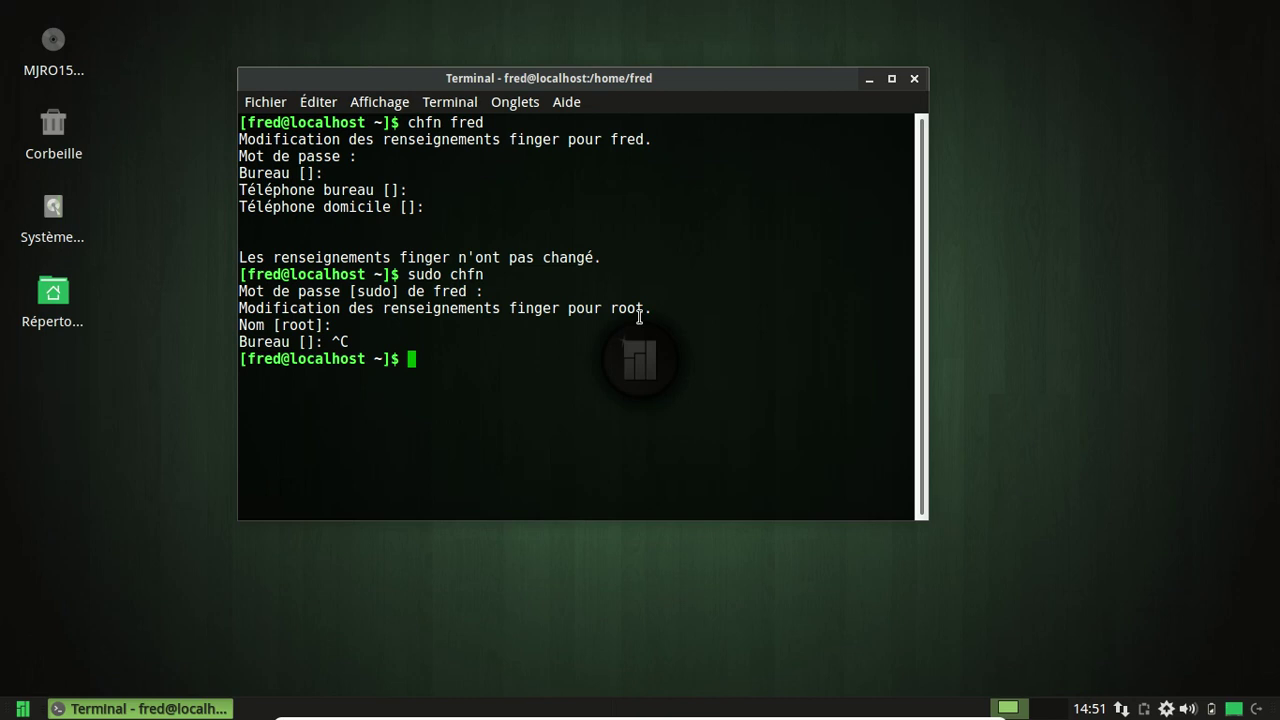
# Reopen the Whisker menu on the Système category and browse its tools like GParted, Htop and Éditeur dconf.
pyautogui.click(22, 708)
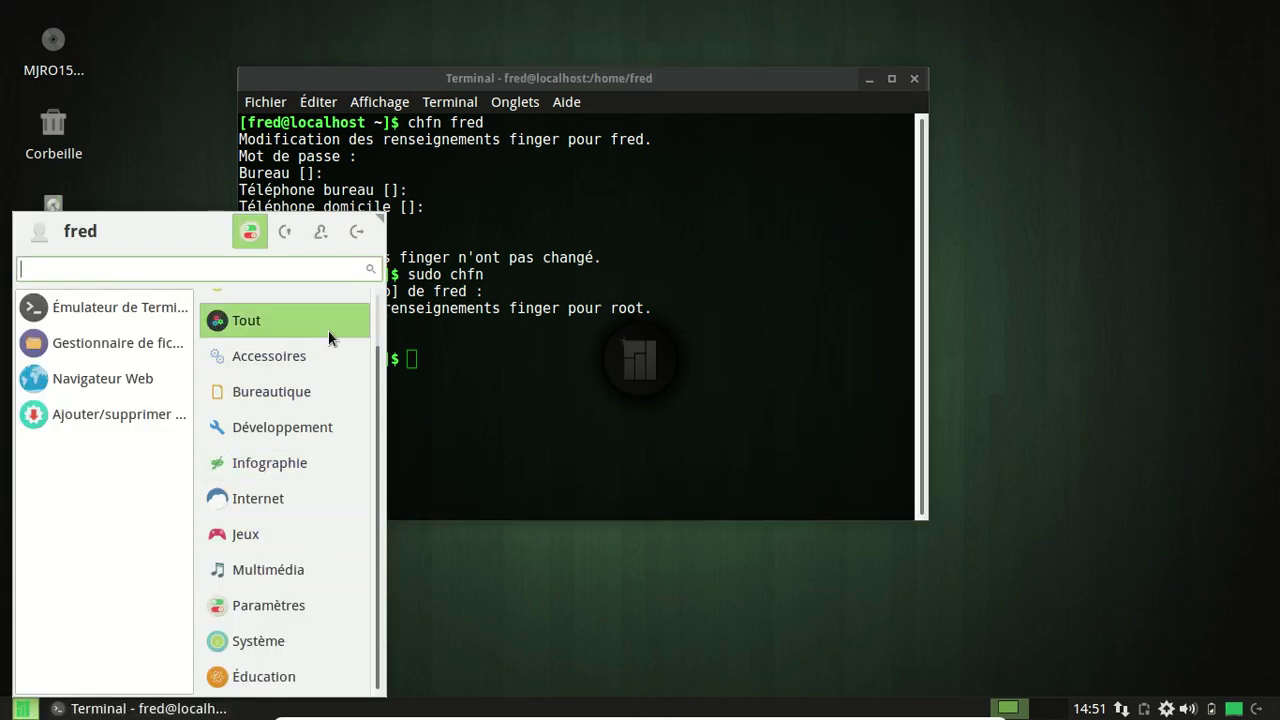
pyautogui.click(587, 380)
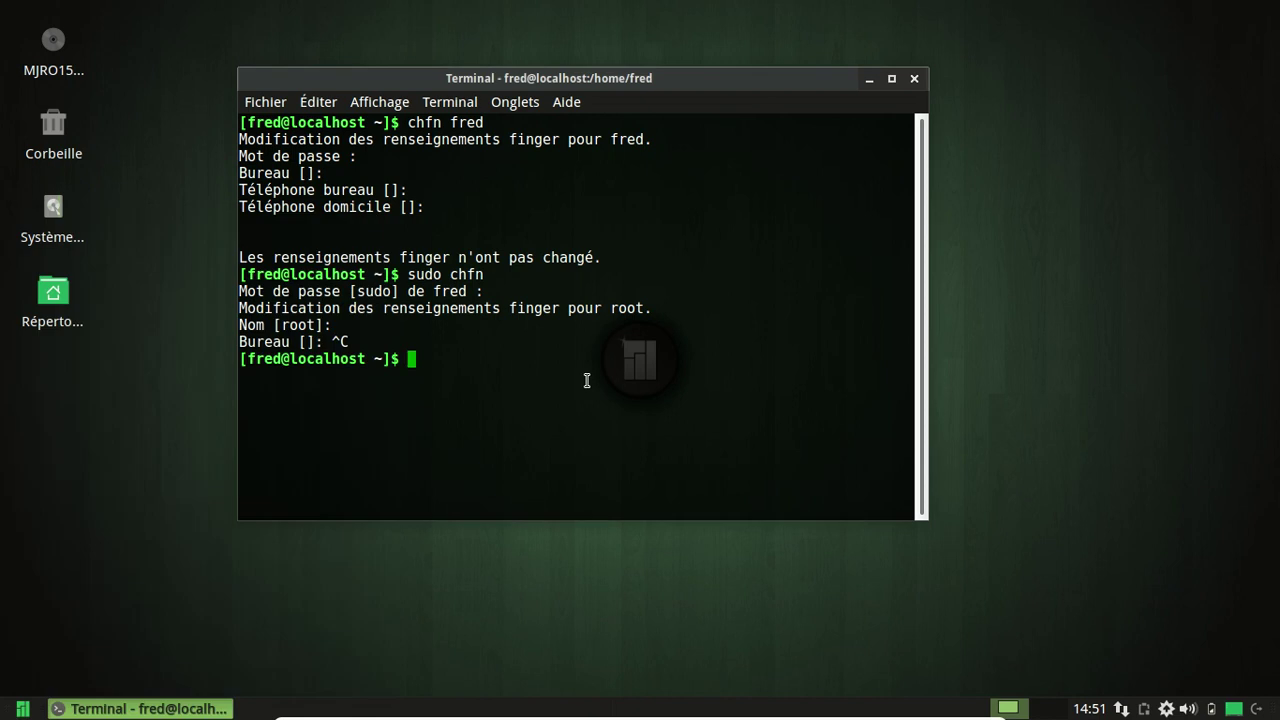
pyautogui.click(22, 708)
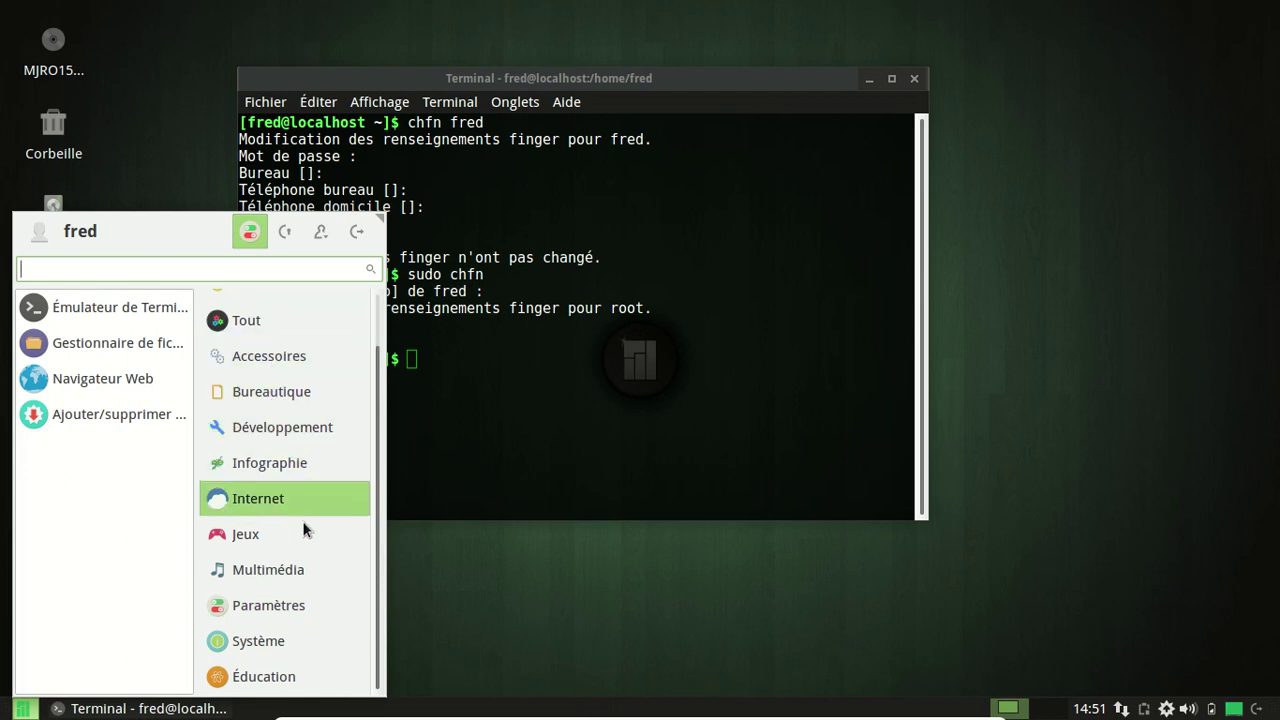
pyautogui.click(277, 643)
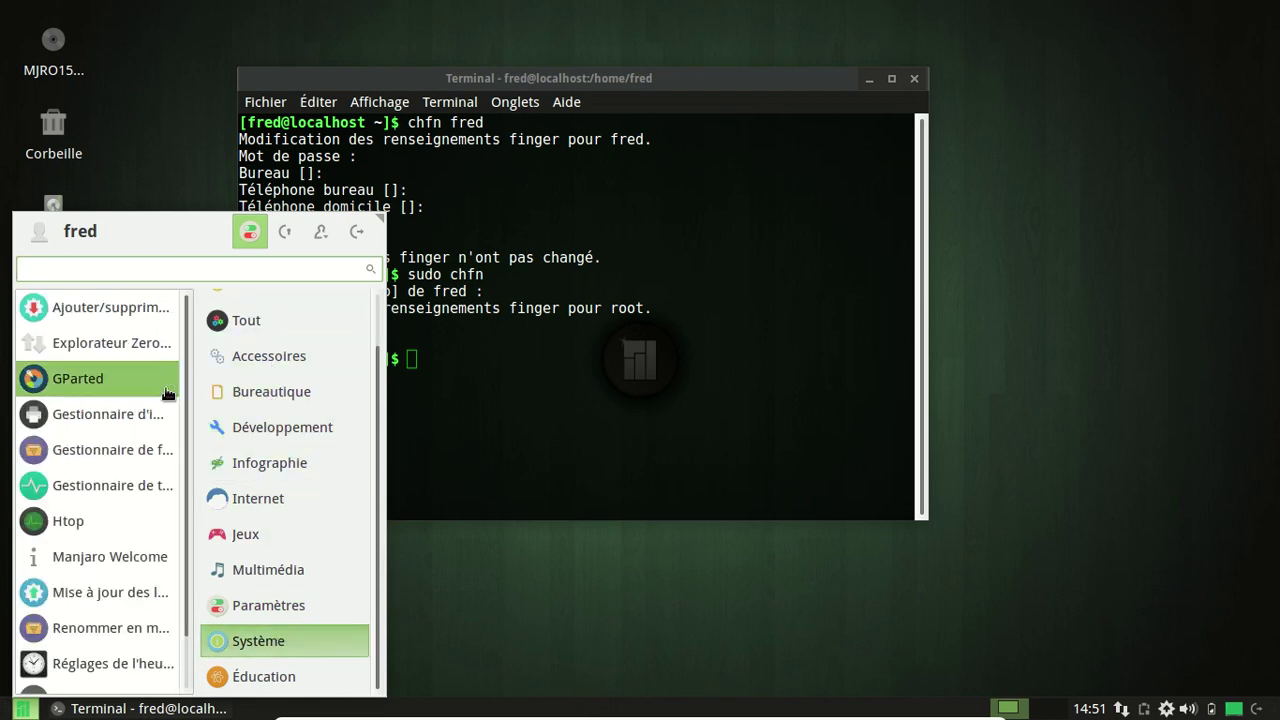
pyautogui.scroll(-1, 157, 470)
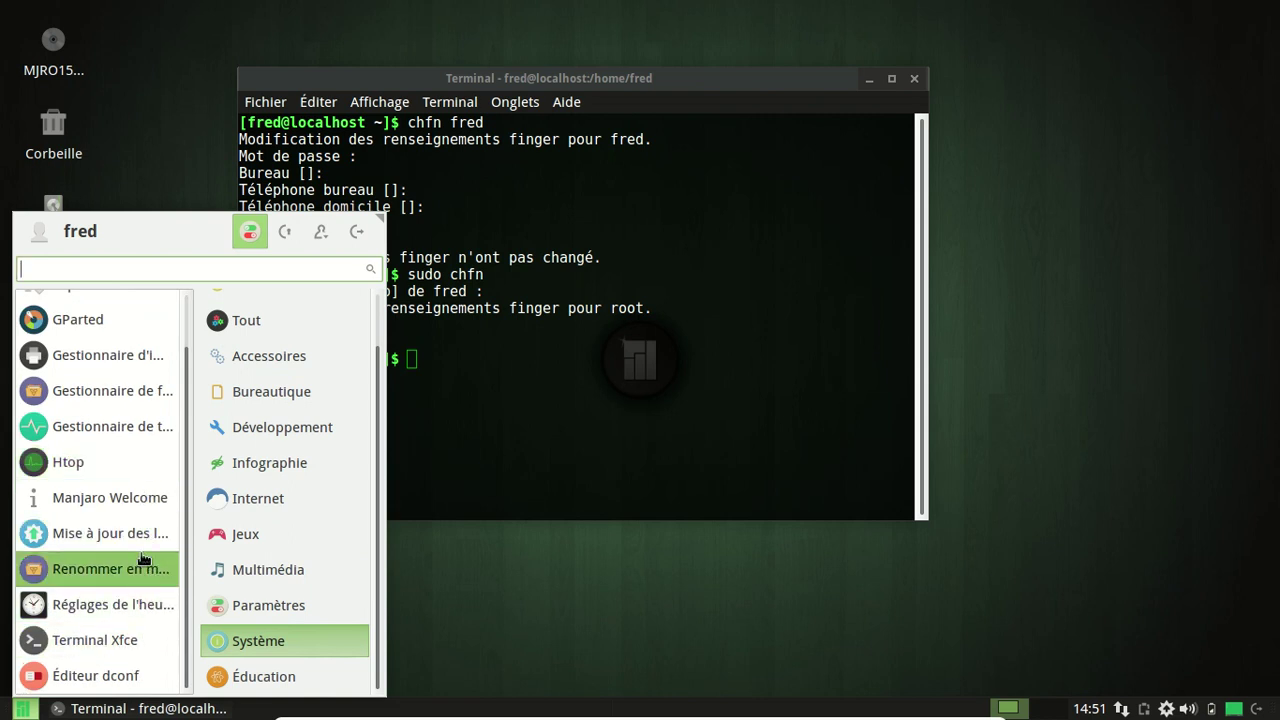
pyautogui.scroll(1, 132, 490)
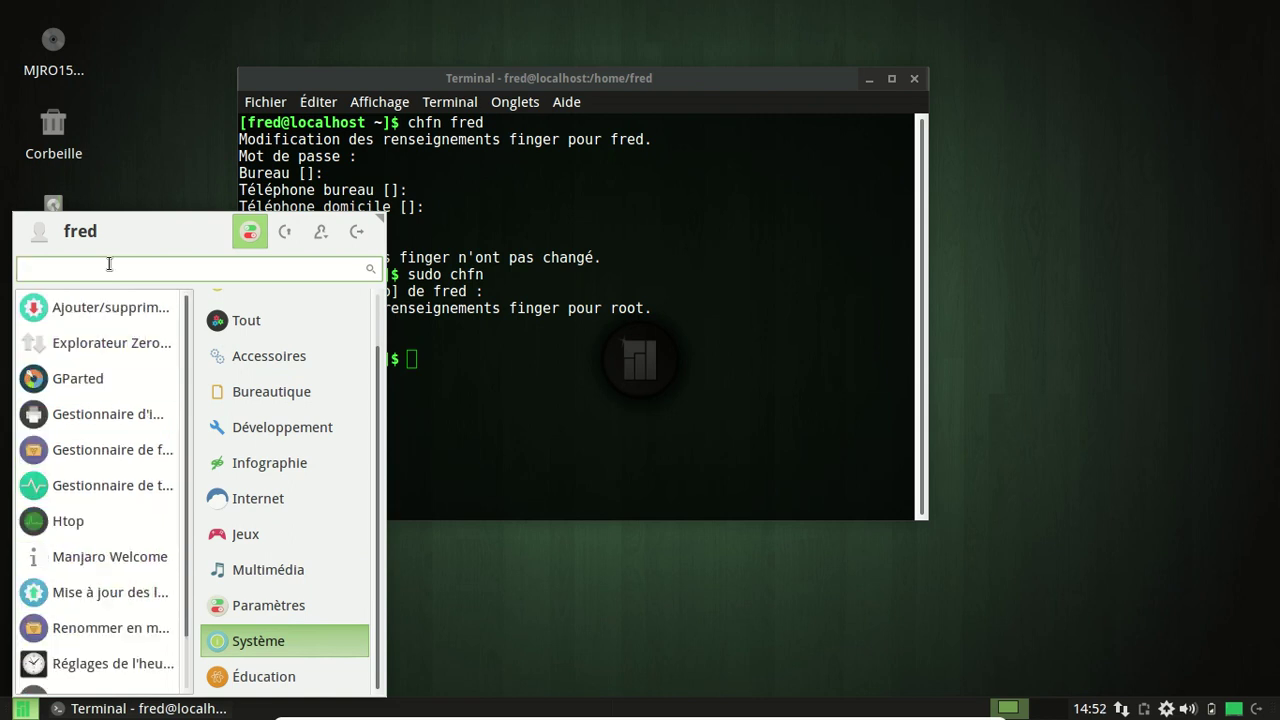
# Search 'lanceu' in the Whisker menu and open the Liste des applications window.
pyautogui.write('mon')
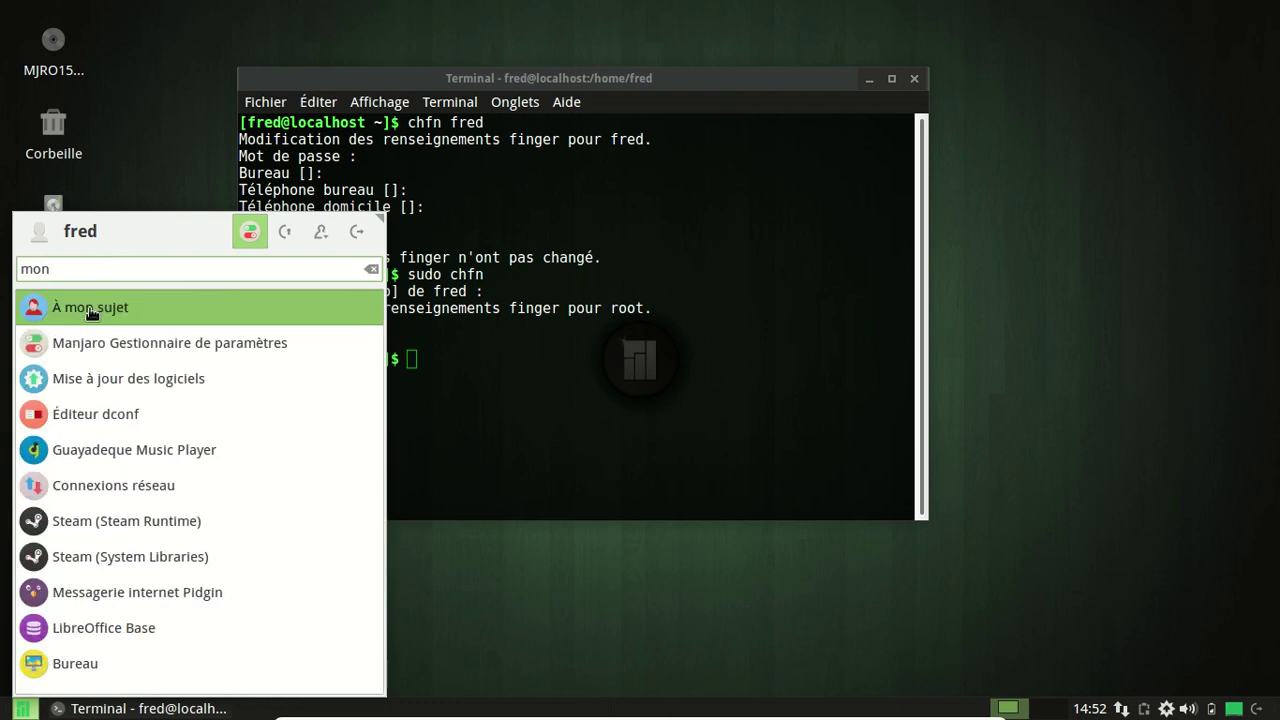
pyautogui.click(89, 308)
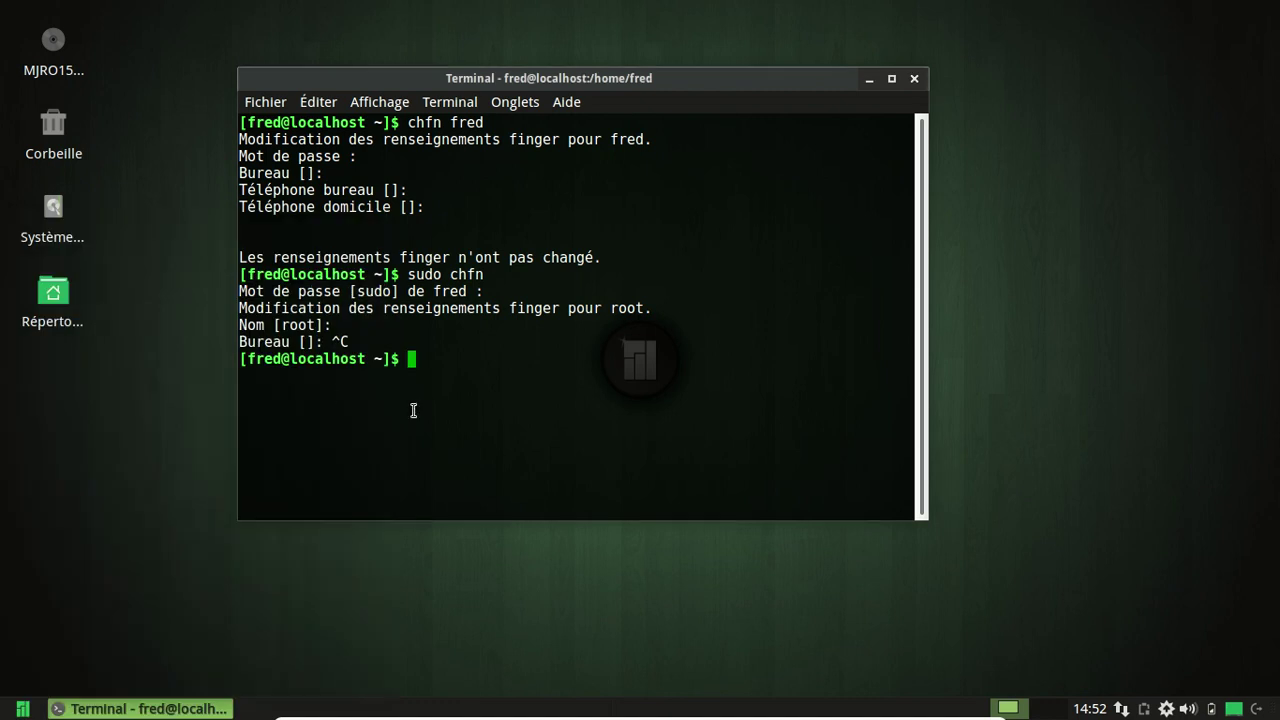
pyautogui.click(22, 708)
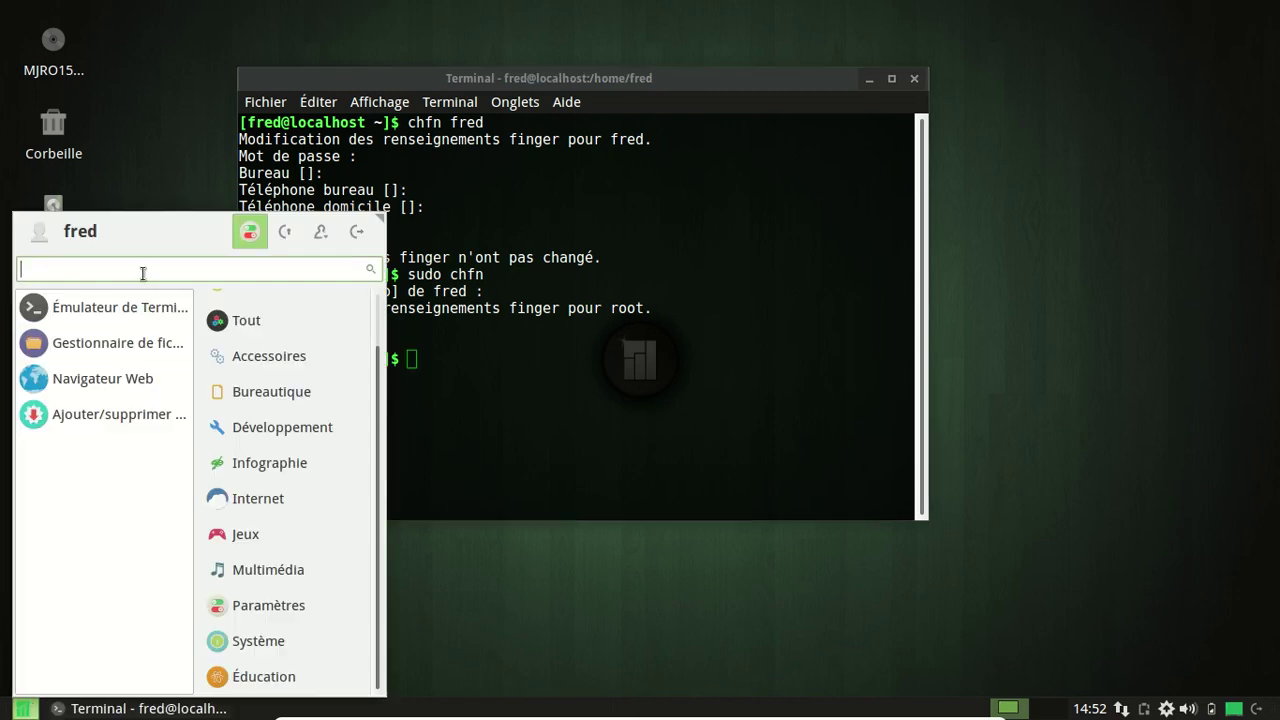
pyautogui.write('lanceu')
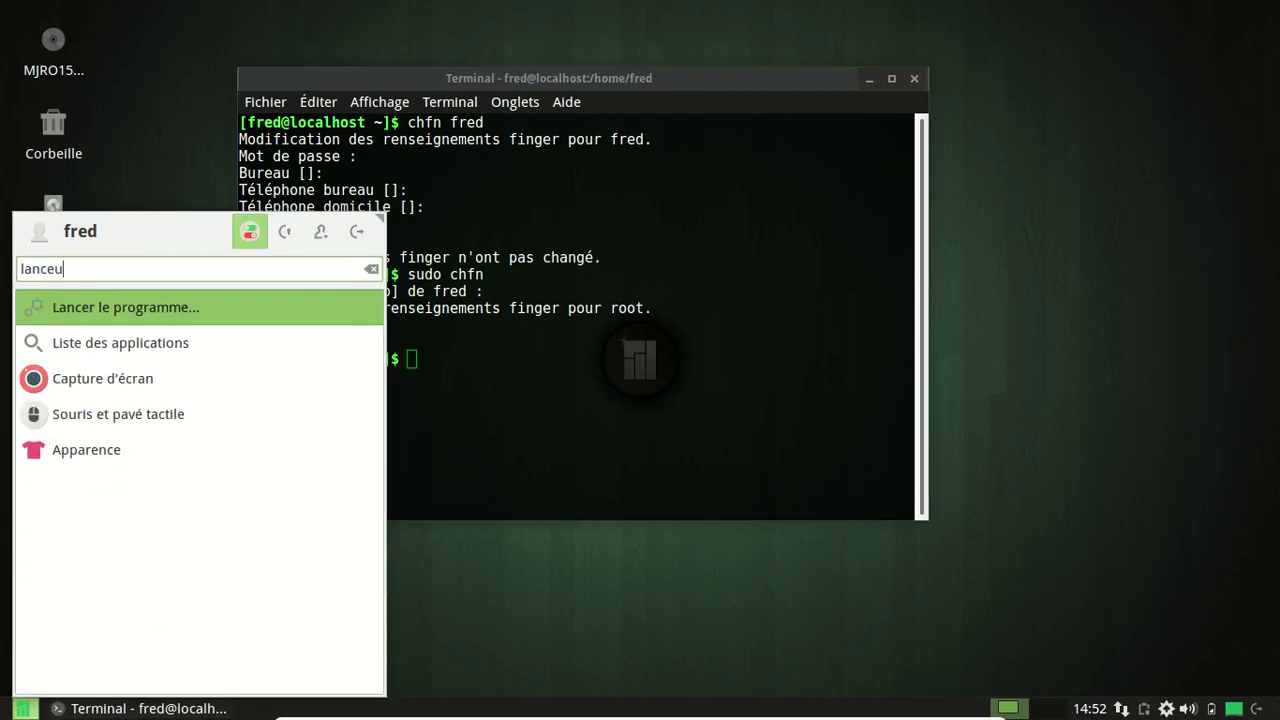
pyautogui.click(175, 352)
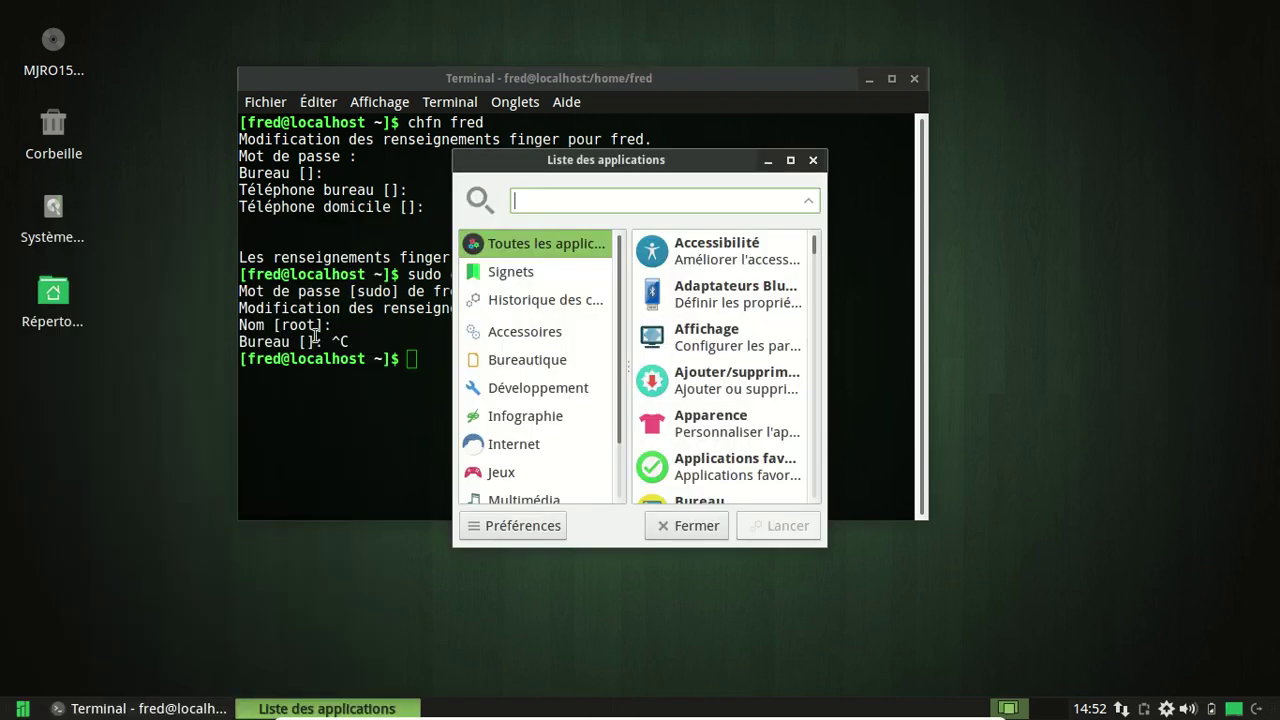
# Filter the application list with 'à m' and select À mon sujet.
pyautogui.write('à prop')
pyautogui.press('BackSpace')
pyautogui.press('BackSpace')
pyautogui.press('BackSpace')
pyautogui.press('BackSpace')
pyautogui.write('m')
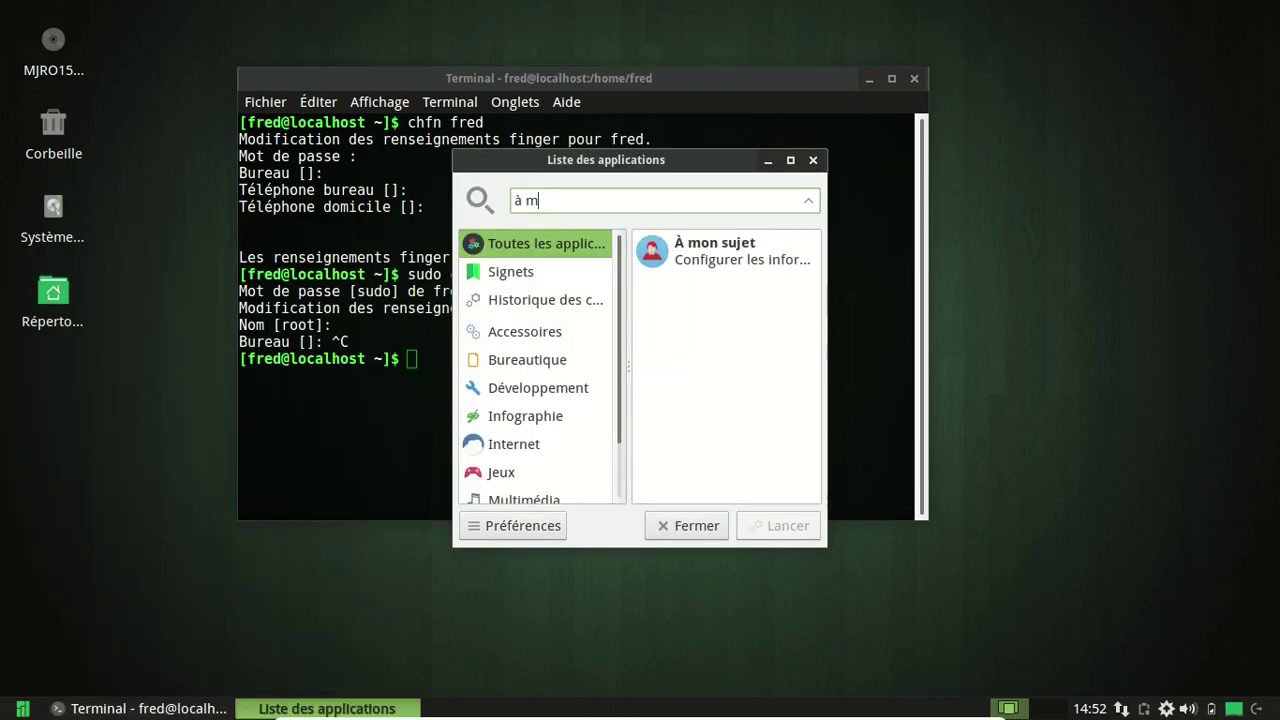
pyautogui.click(773, 258)
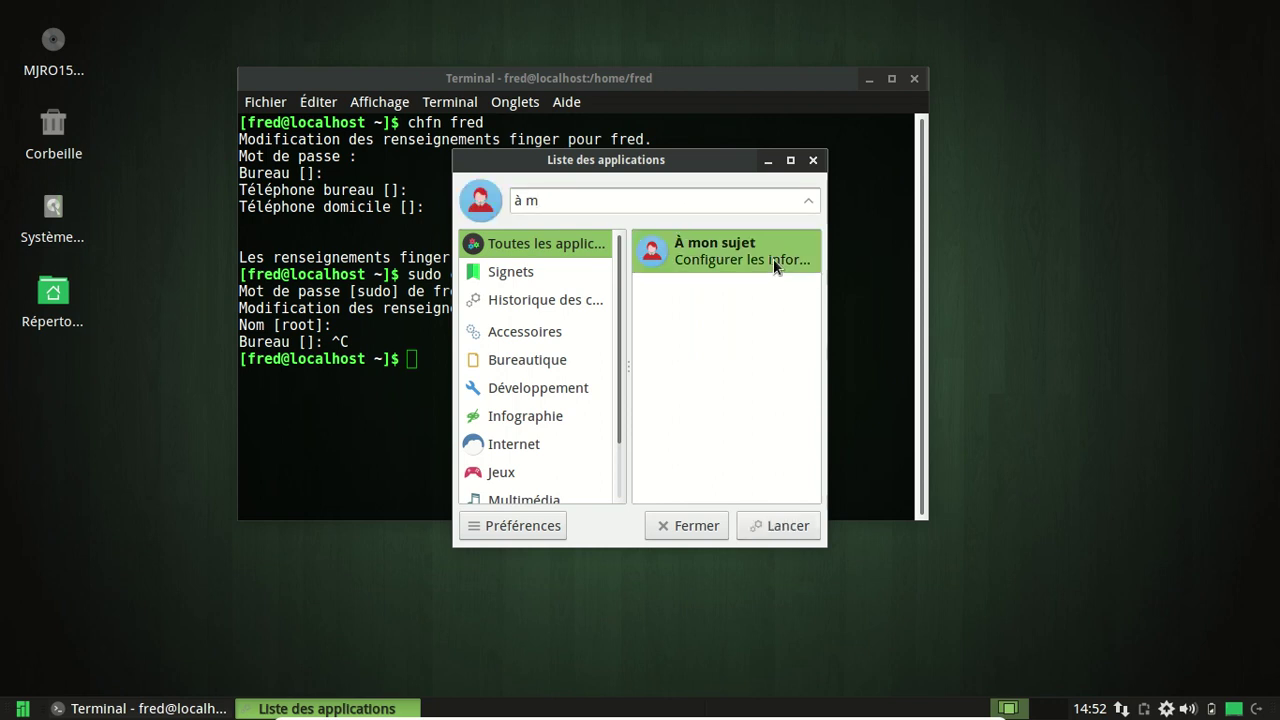